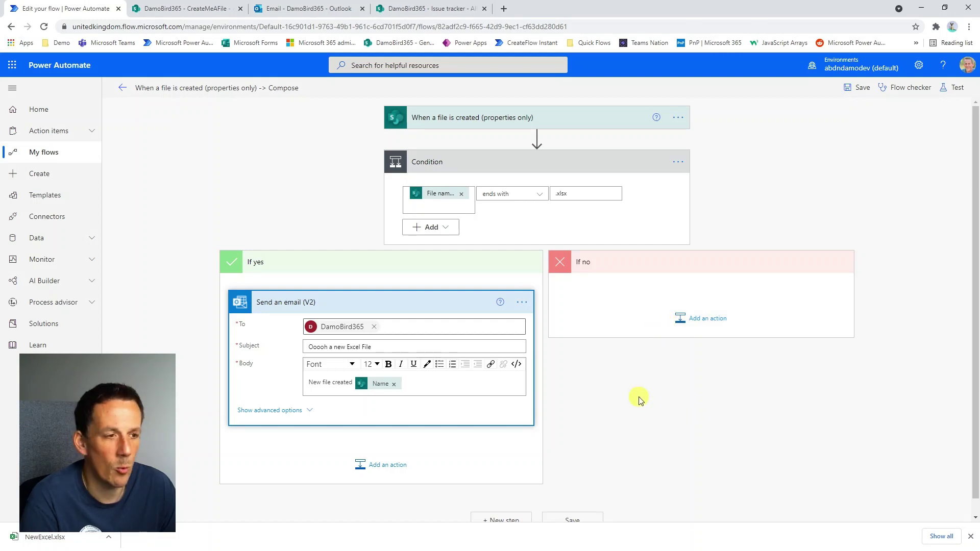
Start a manual test run of the flow, then switch to the CreateMeAFile library tab.
{"action": "left_click", "coordinate": [953, 88]}
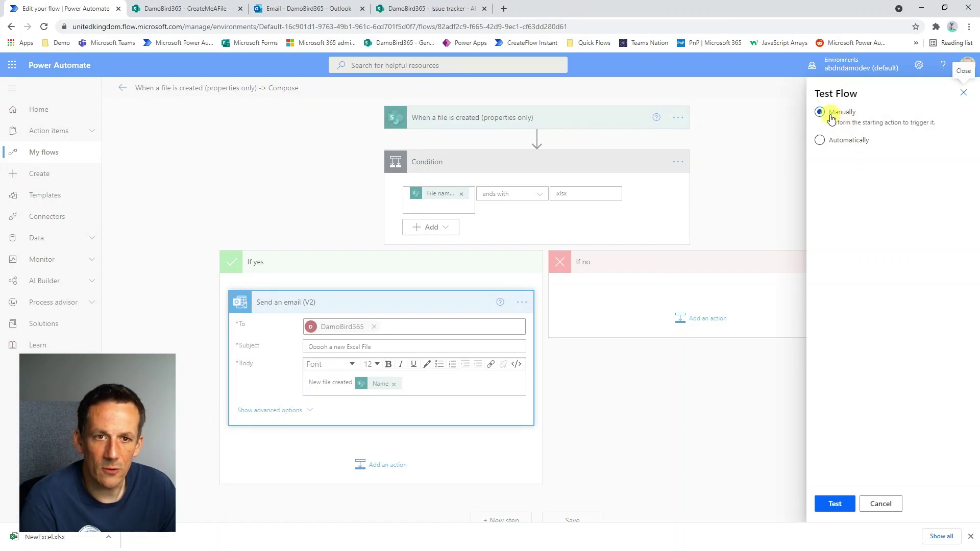
{"action": "left_click", "coordinate": [835, 508]}
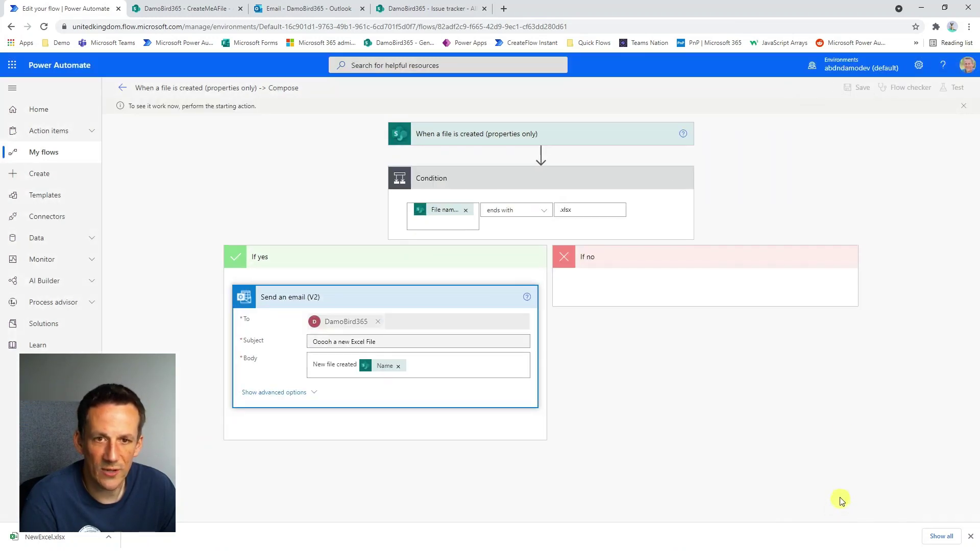
{"action": "left_click", "coordinate": [169, 9]}
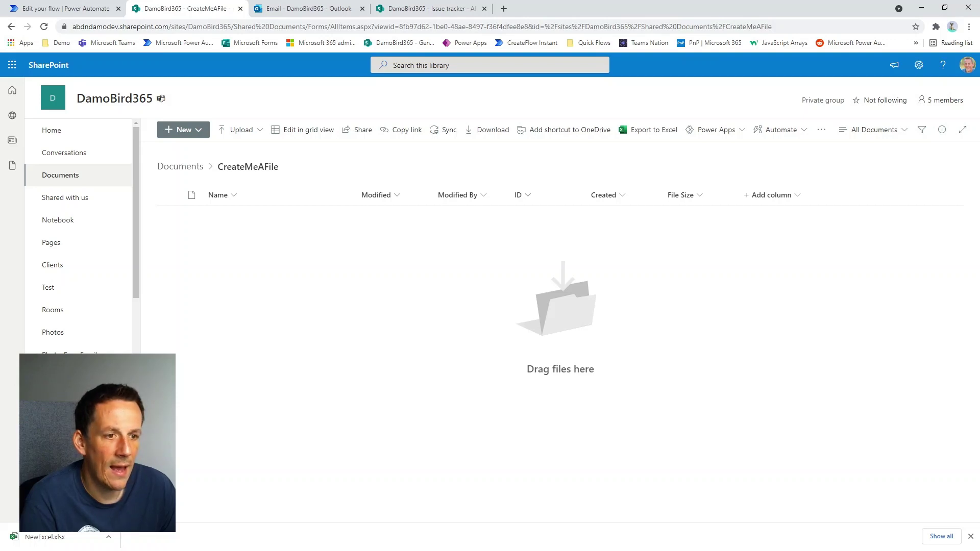
Drop WordDoc2.docx into the empty CreateMeAFile library to trigger the waiting test.
{"action": "left_click_drag", "start_coordinate": [979, 285], "coordinate": [306, 292]}
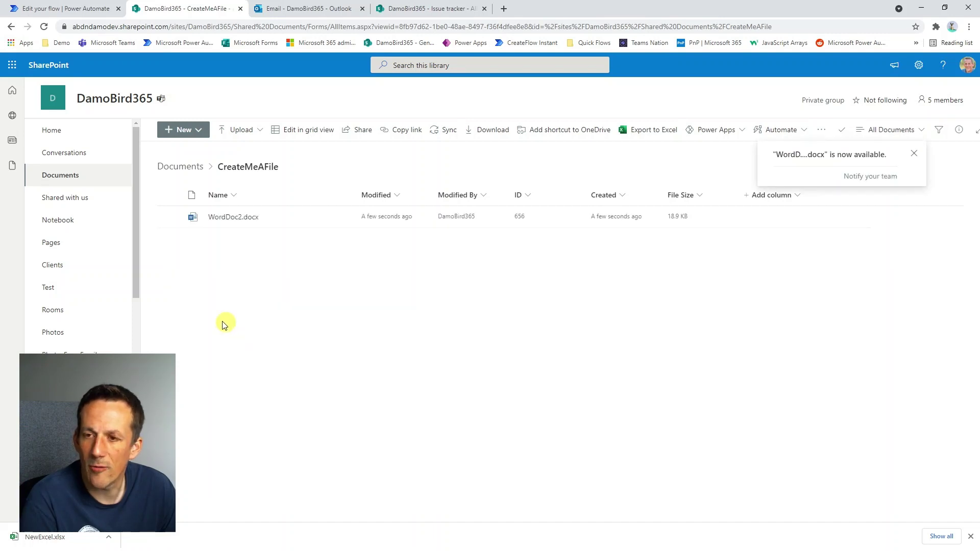
Check that the Word-file run's Condition evaluated false, then reopen the flow for editing.
{"action": "left_click", "coordinate": [72, 10]}
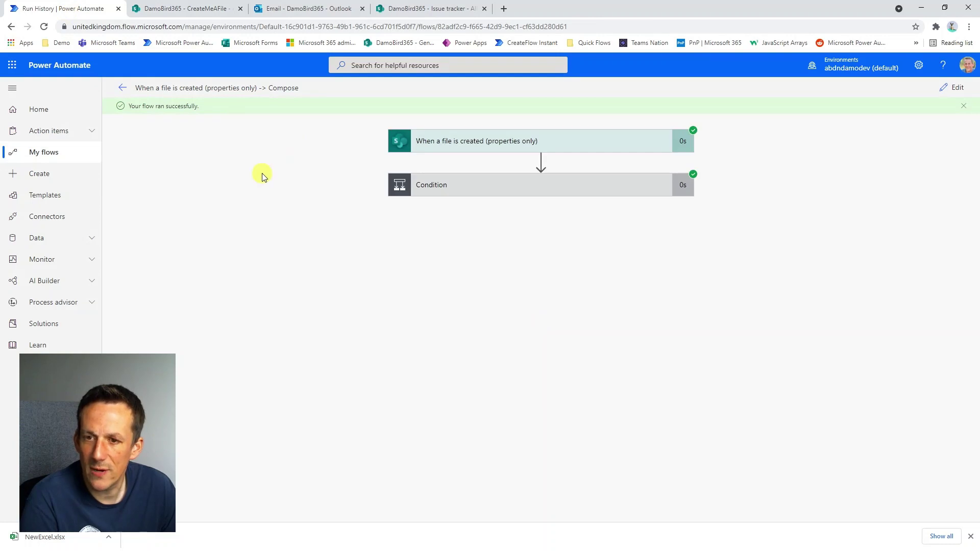
{"action": "left_click", "coordinate": [493, 188]}
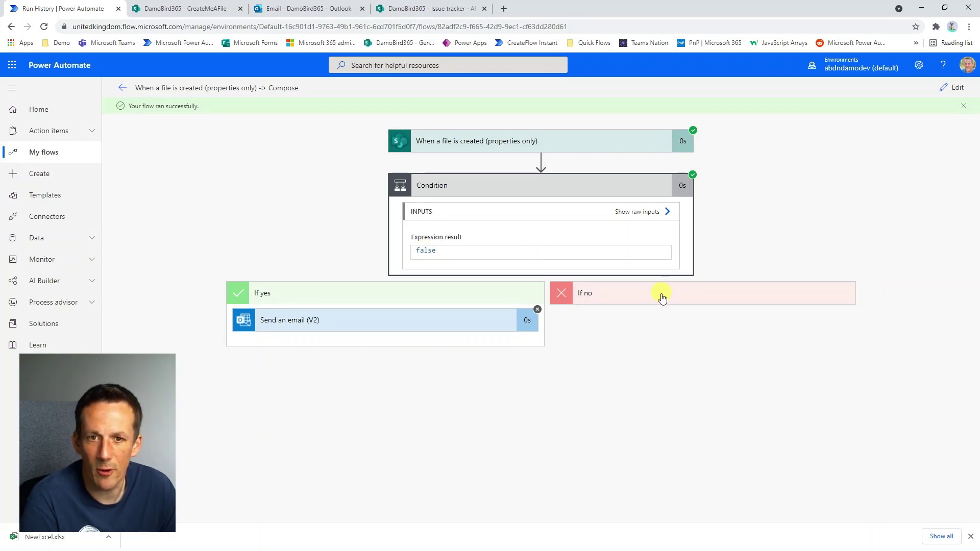
{"action": "left_click", "coordinate": [953, 89]}
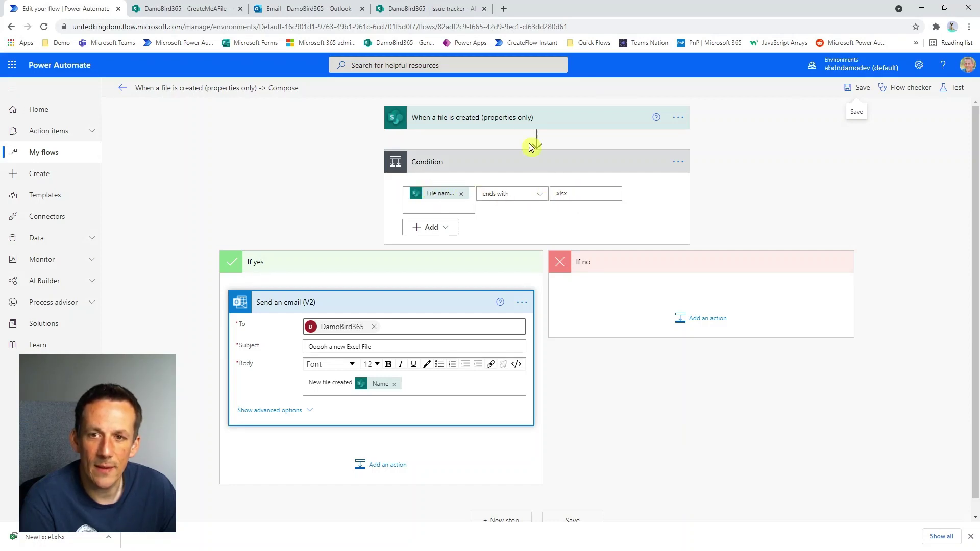
{"action": "left_click", "coordinate": [678, 118]}
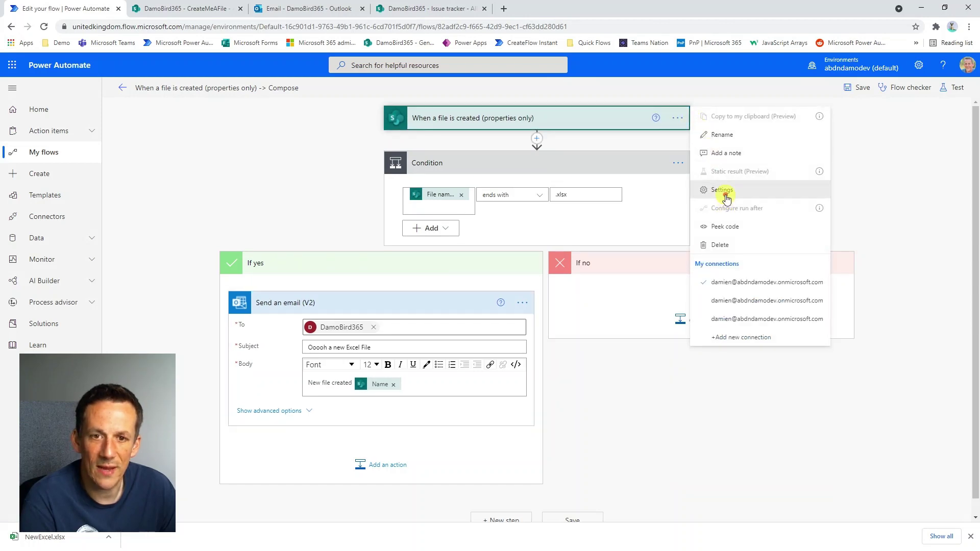
{"action": "left_click", "coordinate": [725, 192]}
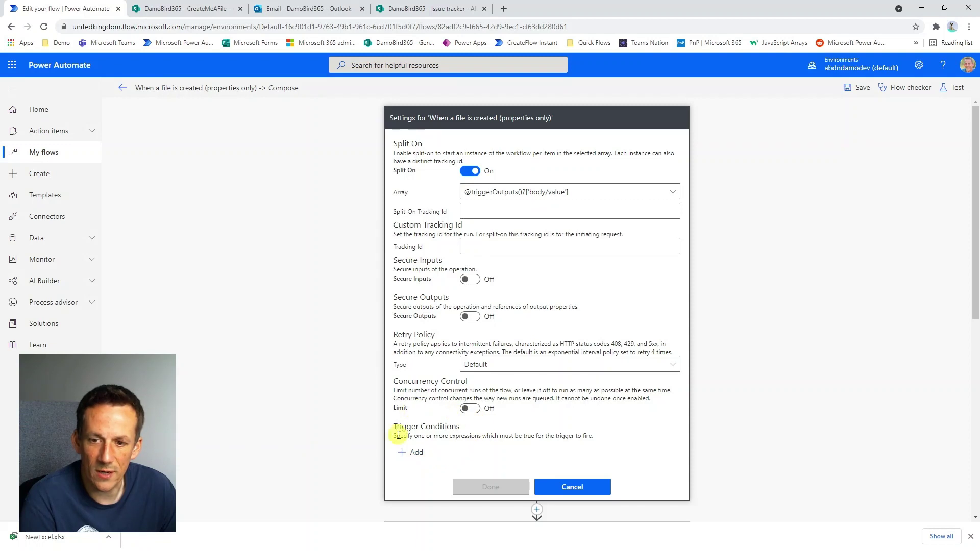
{"action": "left_click", "coordinate": [413, 453]}
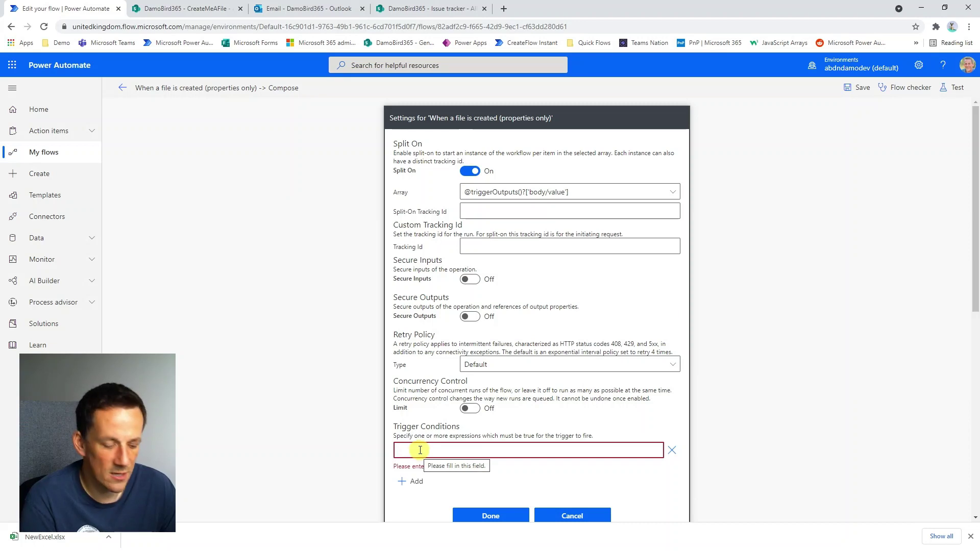
{"action": "type", "text": "@"}
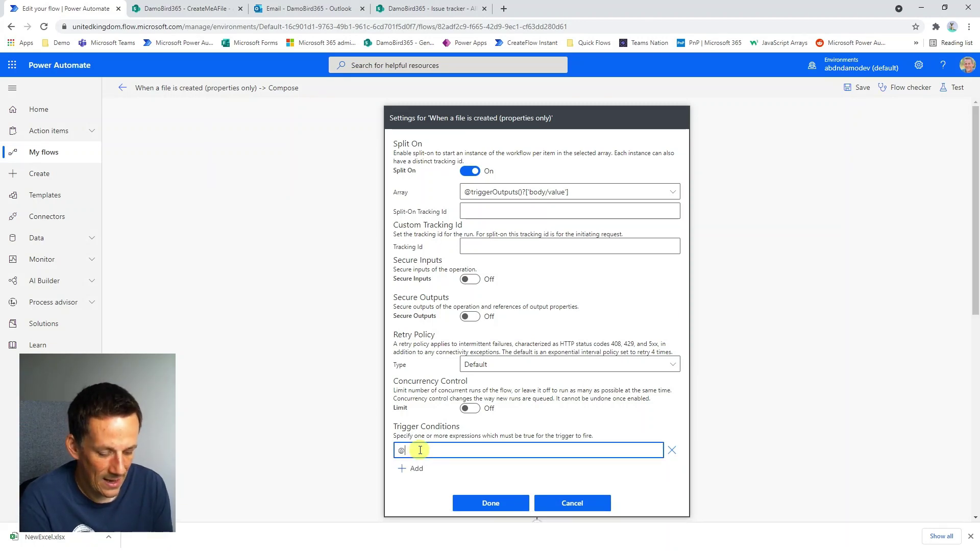
{"action": "type", "text": "c"}
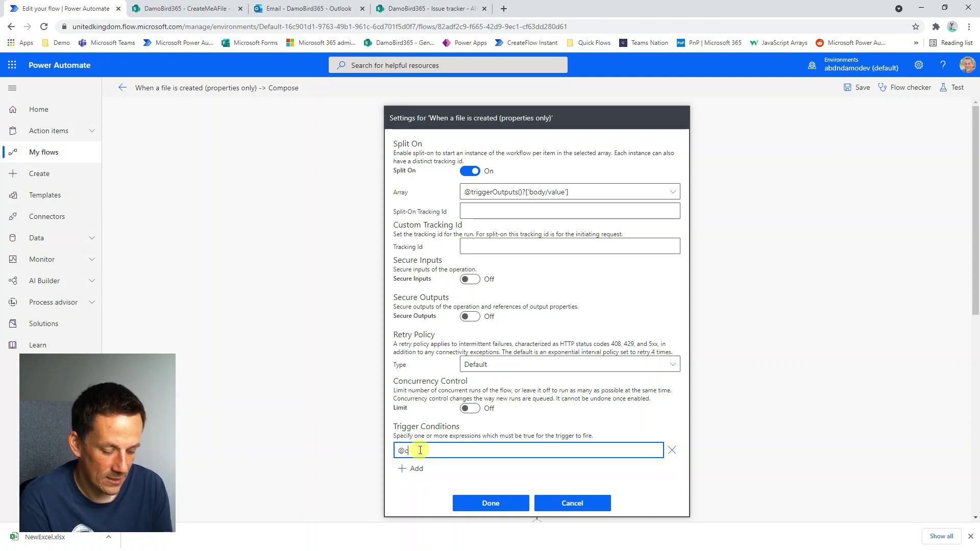
{"action": "type", "text": "ontains("}
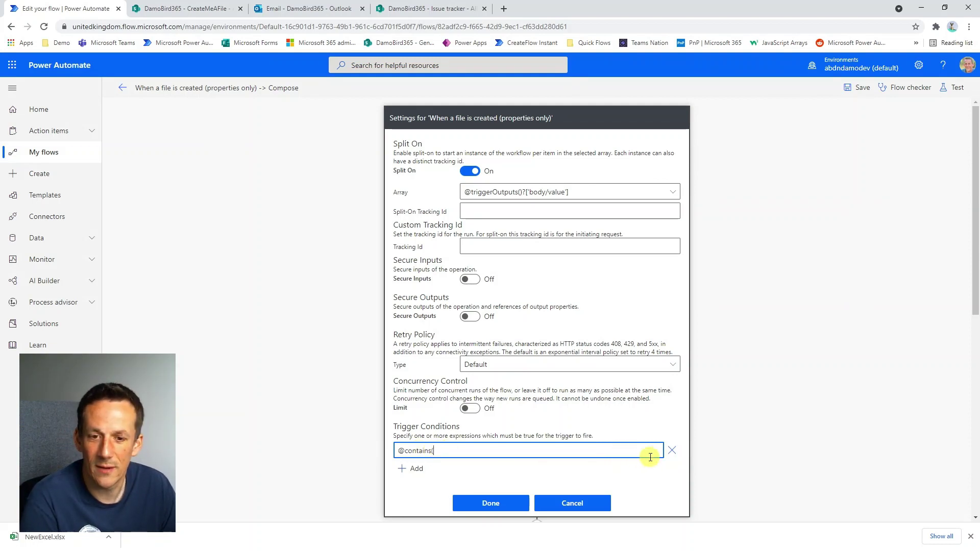
{"action": "left_click", "coordinate": [672, 450]}
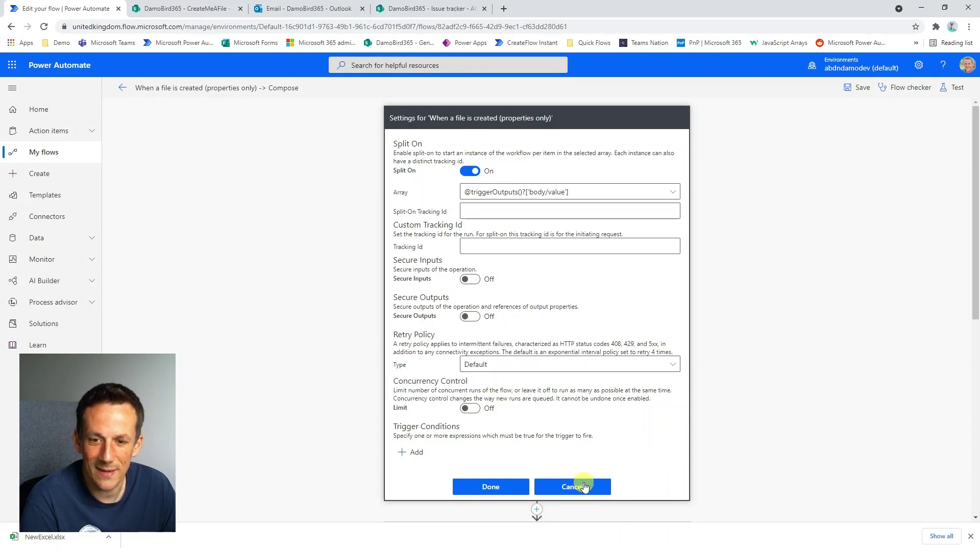
{"action": "left_click", "coordinate": [573, 487]}
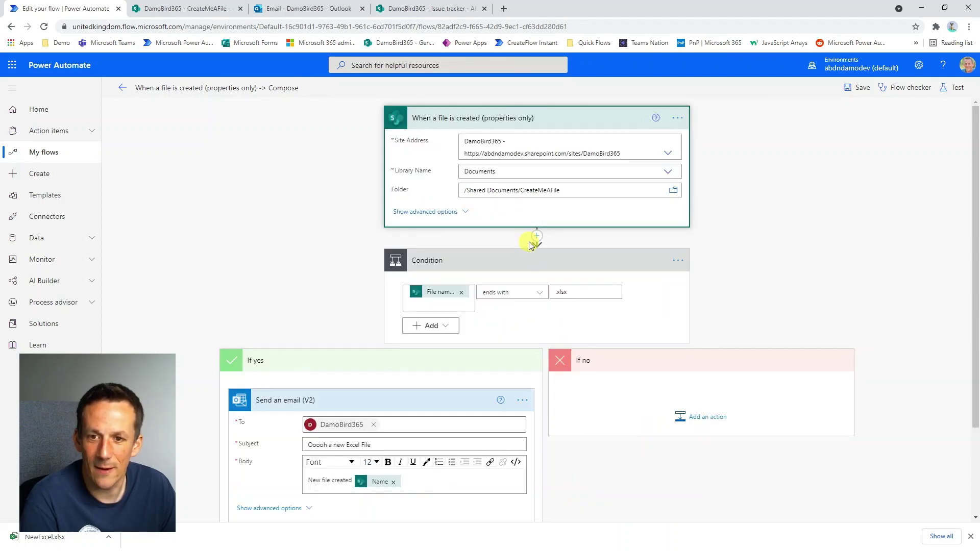
Insert a Filter array action between the trigger and the Condition.
{"action": "left_click", "coordinate": [538, 236]}
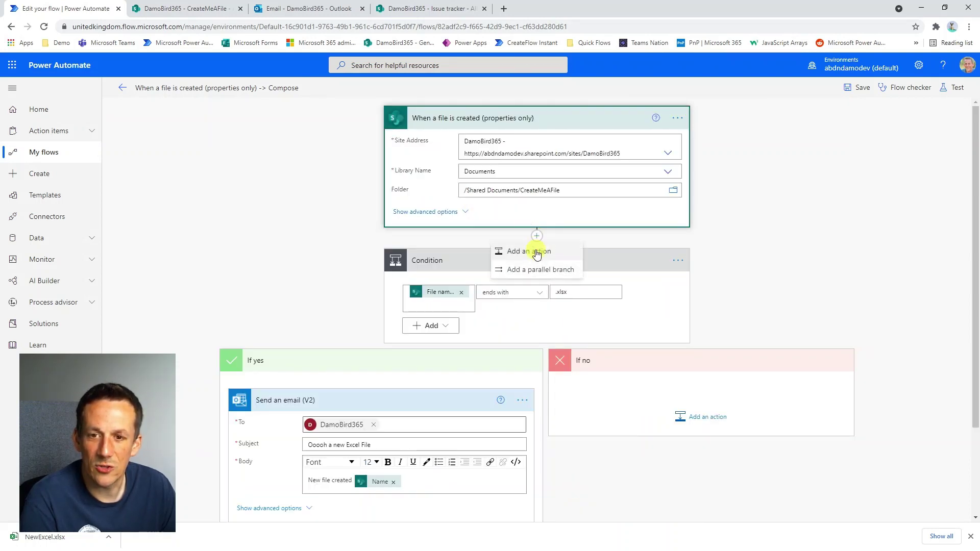
{"action": "left_click", "coordinate": [536, 252]}
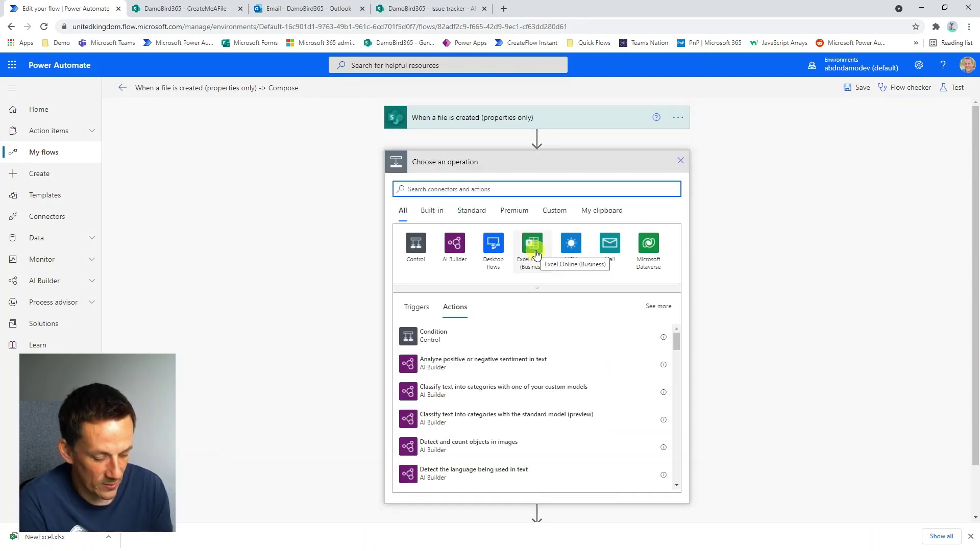
{"action": "type", "text": "filte"}
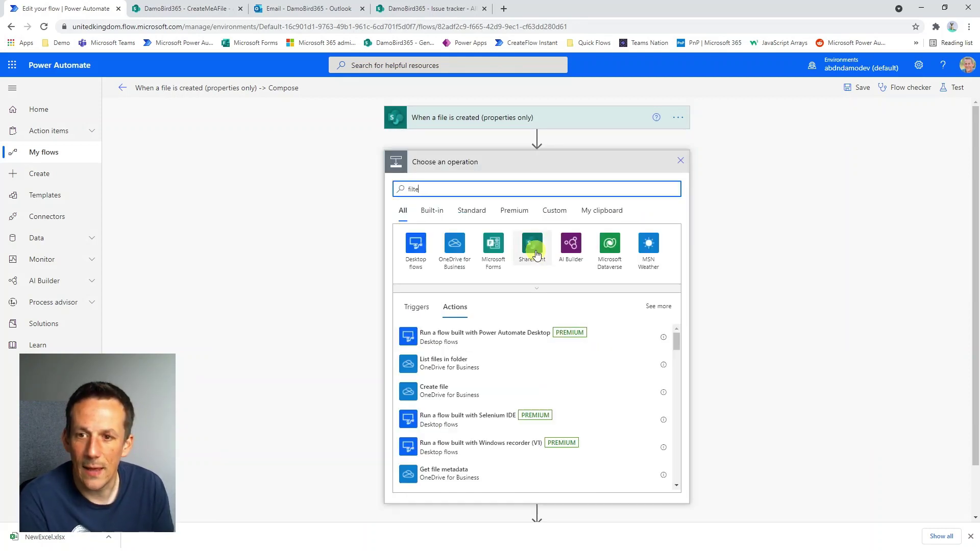
{"action": "type", "text": "r"}
{"action": "left_click", "coordinate": [454, 336]}
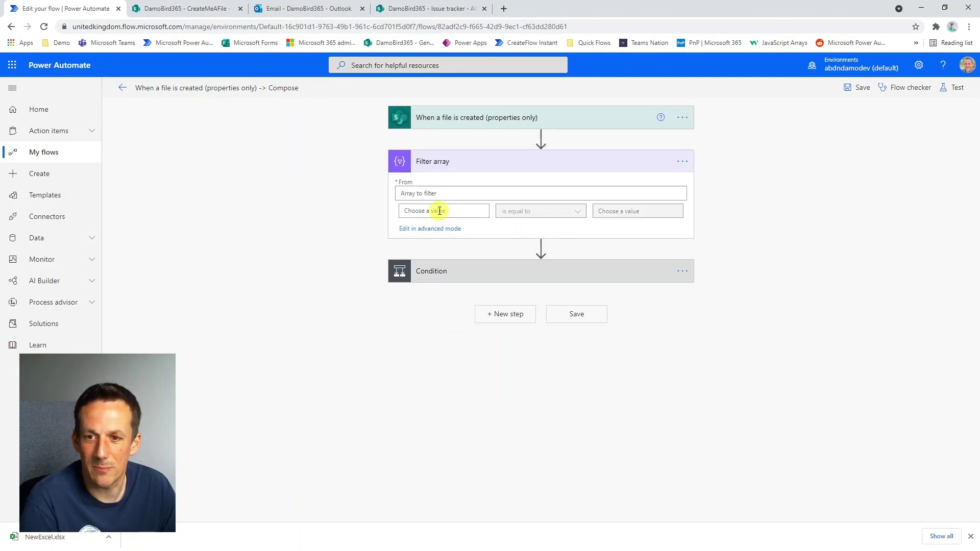
Filter on File name with extension 'ends with' .xlsx.
{"action": "left_click", "coordinate": [433, 210]}
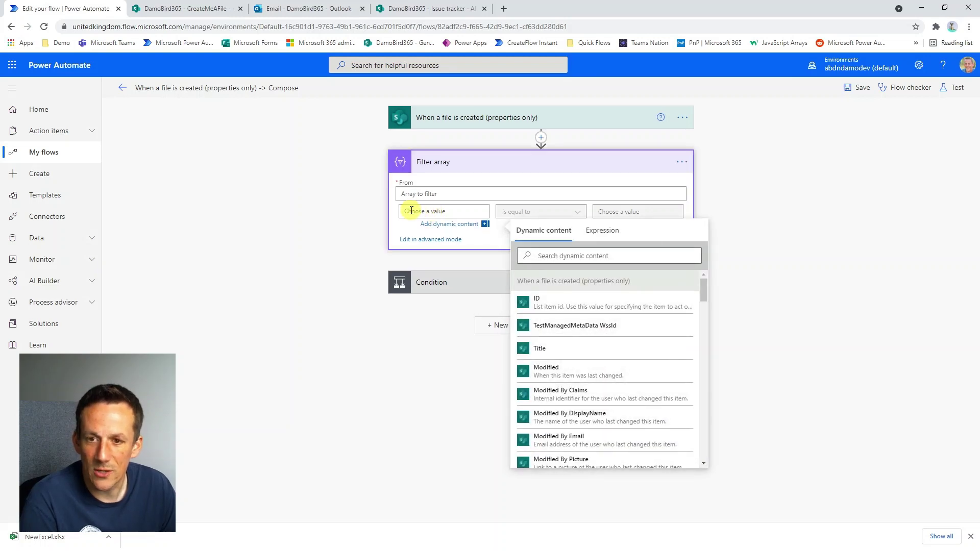
{"action": "left_click", "coordinate": [562, 258]}
{"action": "type", "text": "filename"}
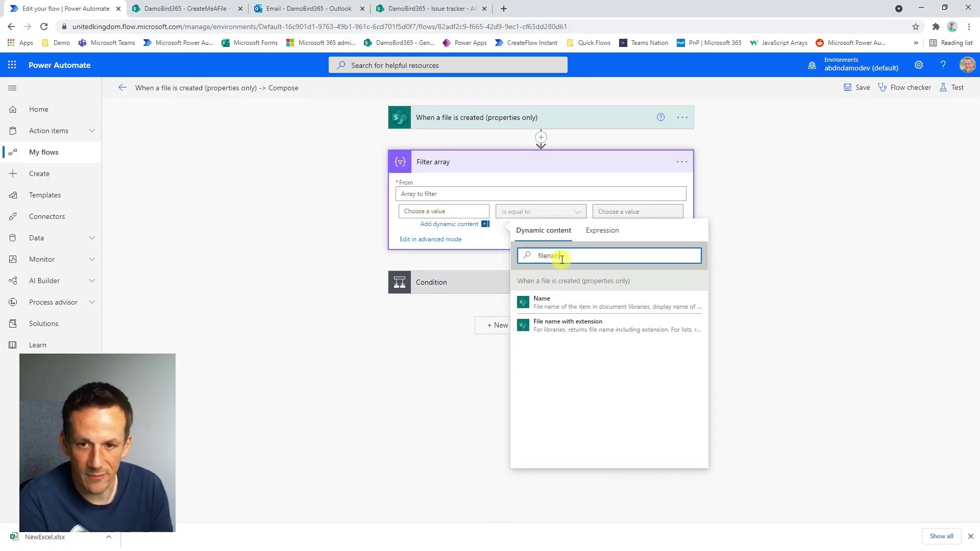
{"action": "left_click", "coordinate": [595, 327]}
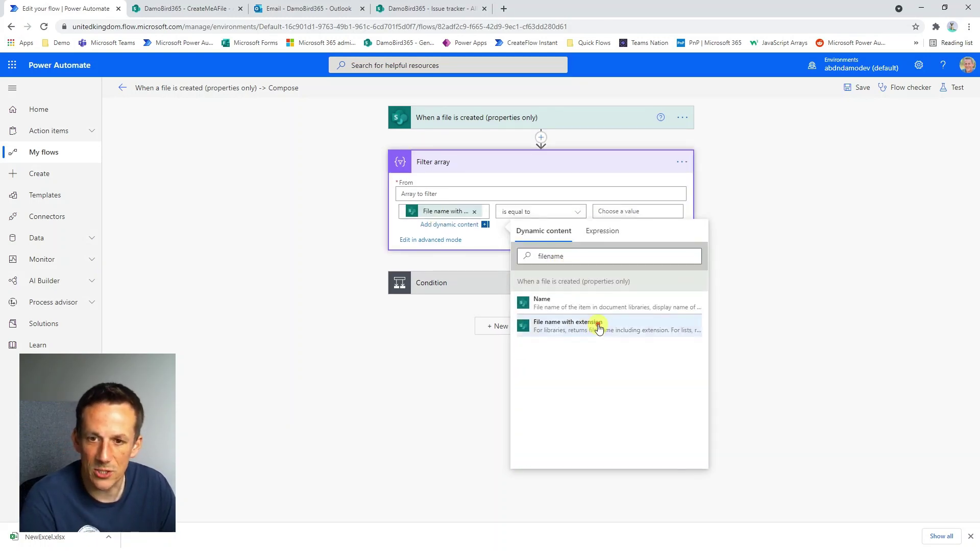
{"action": "left_click", "coordinate": [578, 210]}
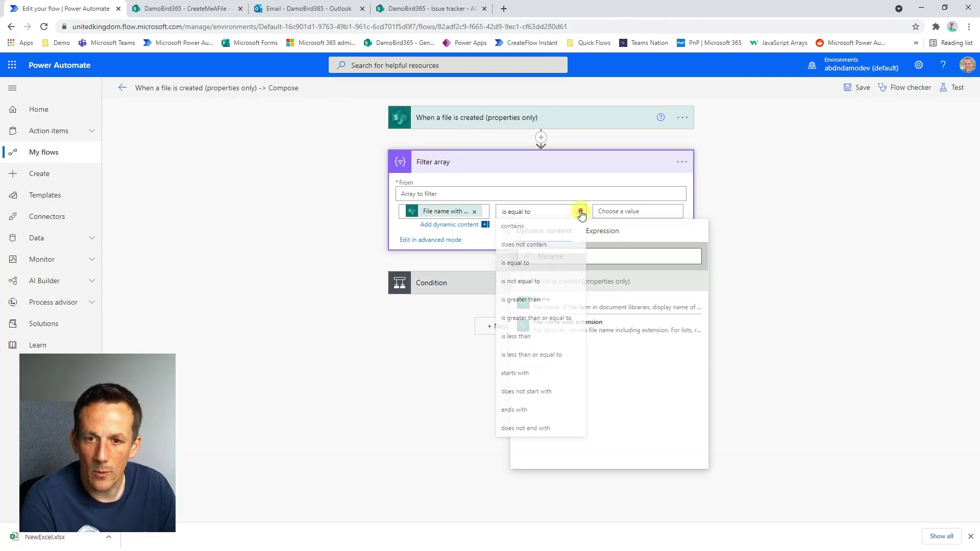
{"action": "left_click", "coordinate": [535, 418]}
{"action": "left_click", "coordinate": [636, 209]}
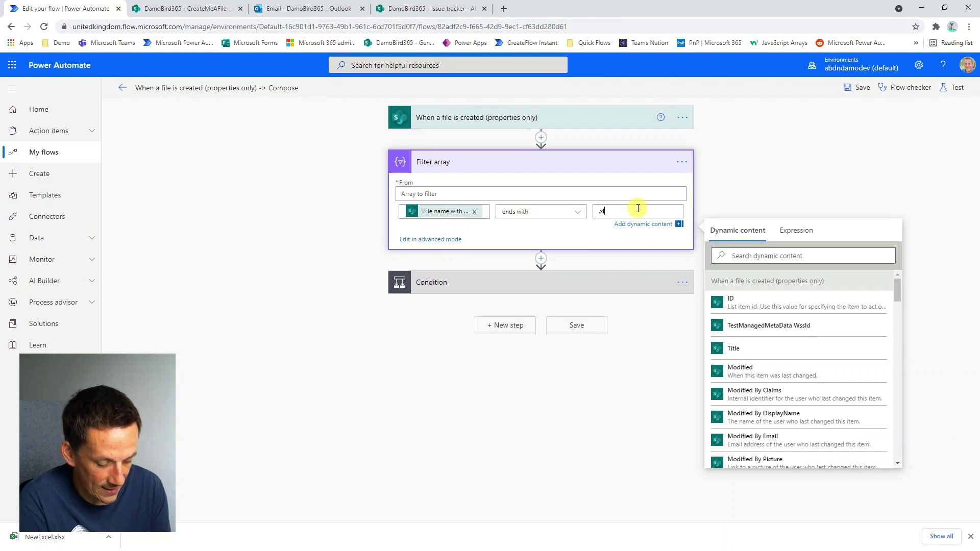
{"action": "type", "text": ".xlsx"}
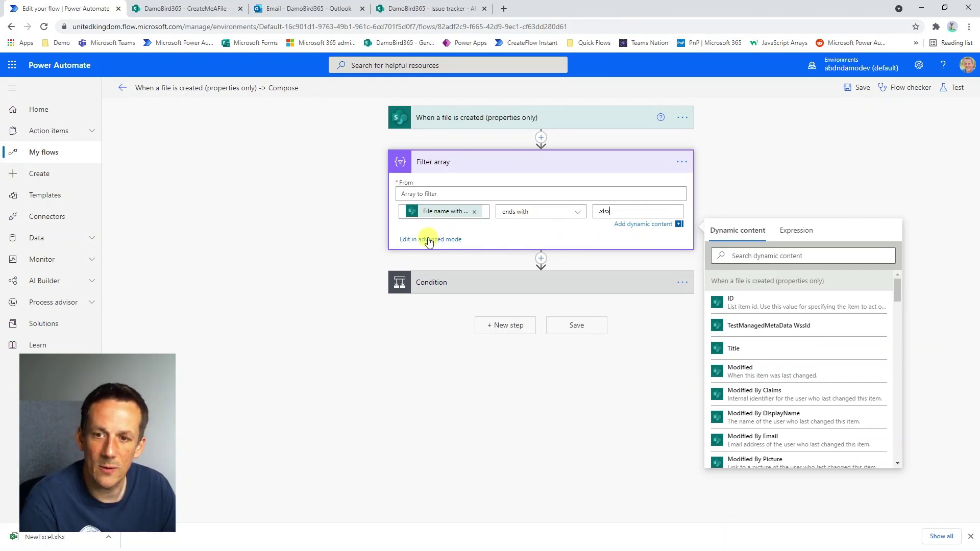
Select the filter's raw expression in advanced mode, revert to basic fields, and collapse the card.
{"action": "left_click", "coordinate": [427, 240]}
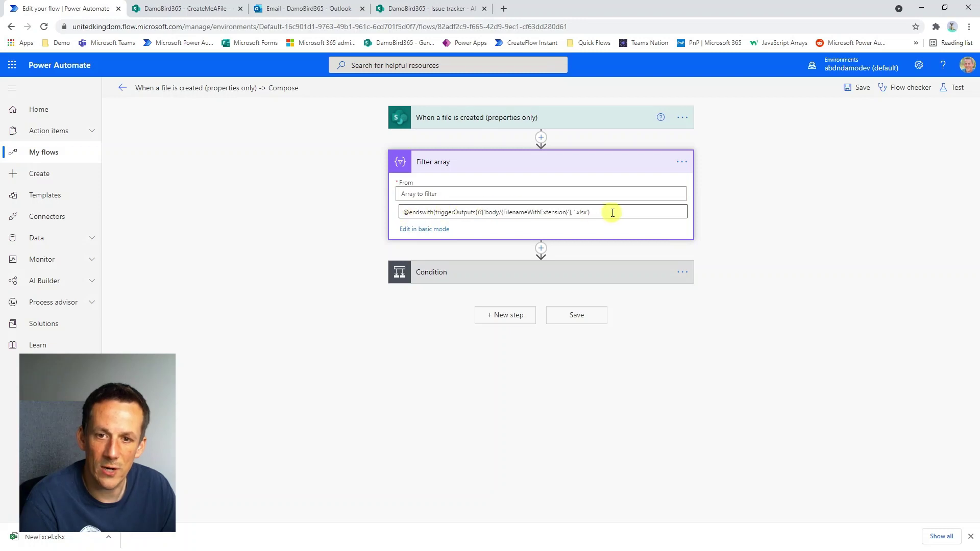
{"action": "left_click_drag", "start_coordinate": [610, 212], "coordinate": [319, 214]}
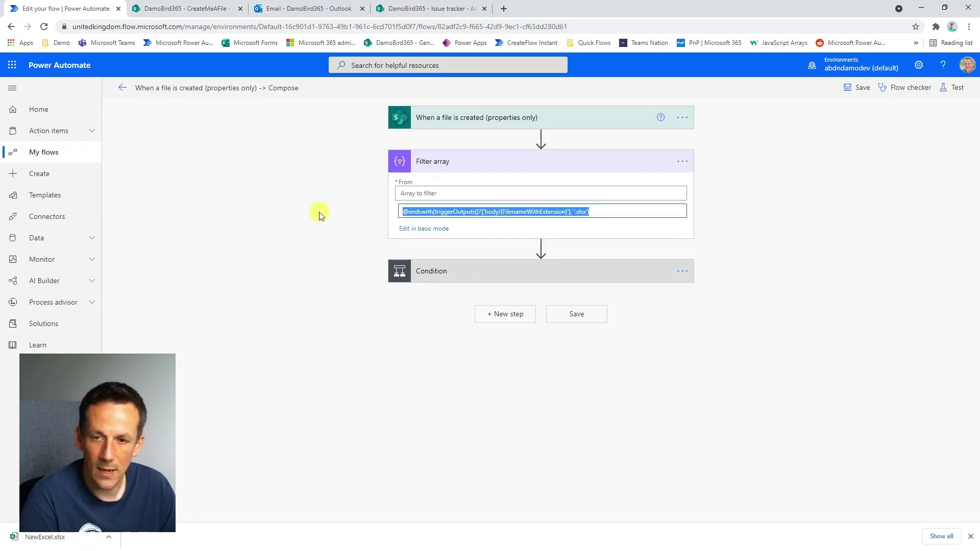
{"action": "left_click", "coordinate": [422, 231]}
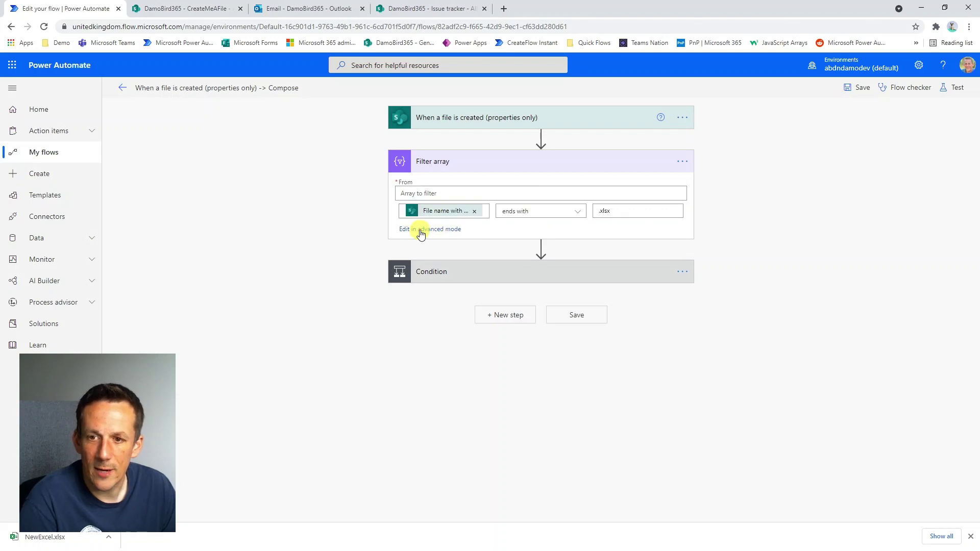
{"action": "left_click", "coordinate": [579, 215]}
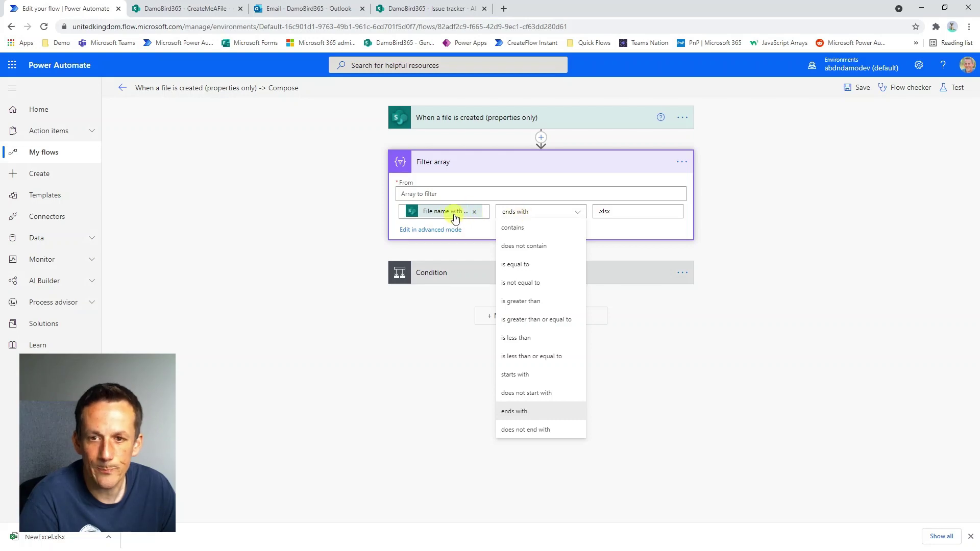
{"action": "left_click", "coordinate": [591, 166]}
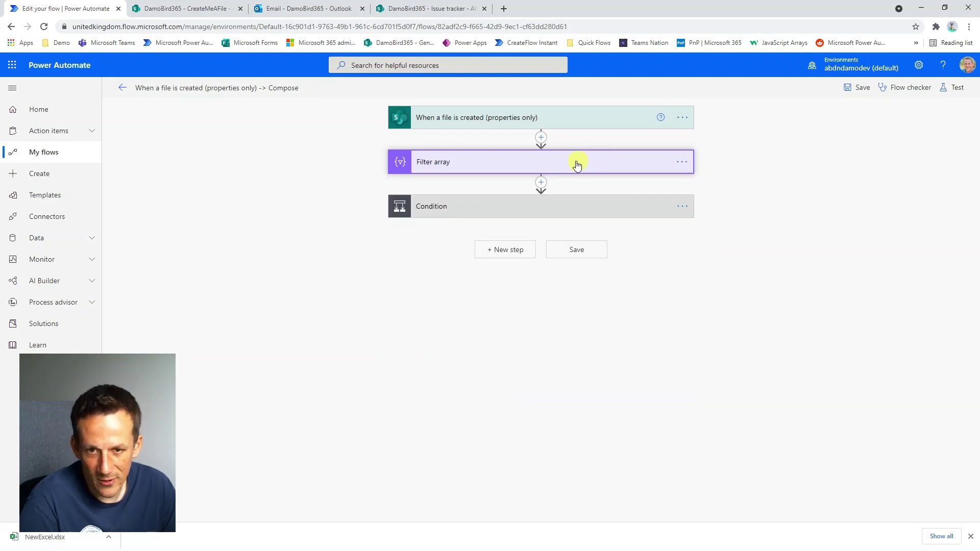
Delete the Filter array step from the flow.
{"action": "left_click", "coordinate": [682, 162]}
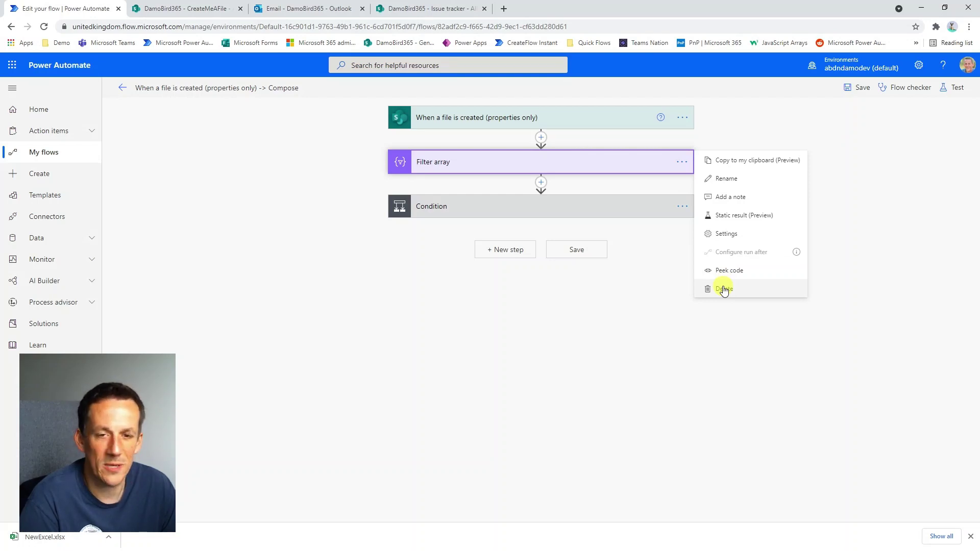
{"action": "left_click", "coordinate": [724, 289]}
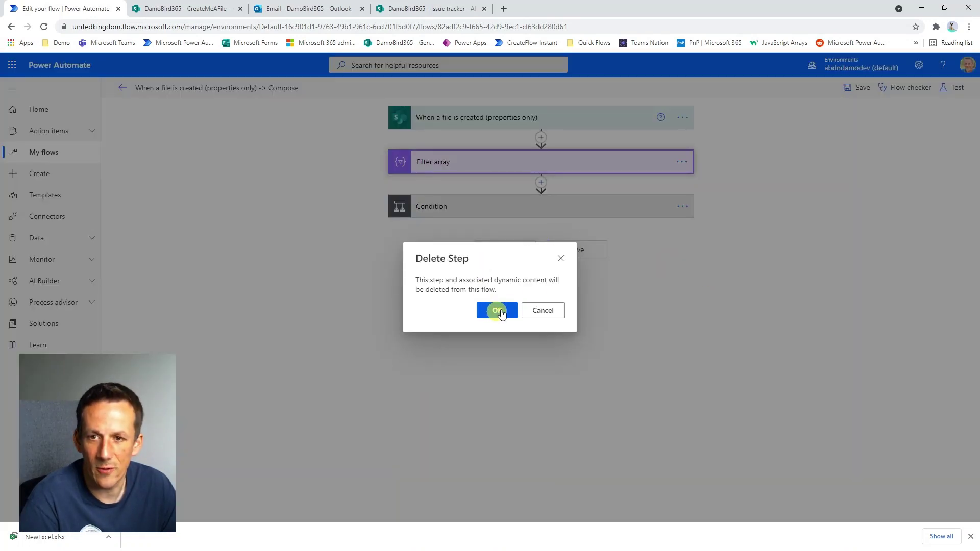
{"action": "left_click", "coordinate": [497, 310]}
Paste the endswith '.xlsx' expression as a trigger condition in the trigger's settings.
{"action": "left_click", "coordinate": [682, 117]}
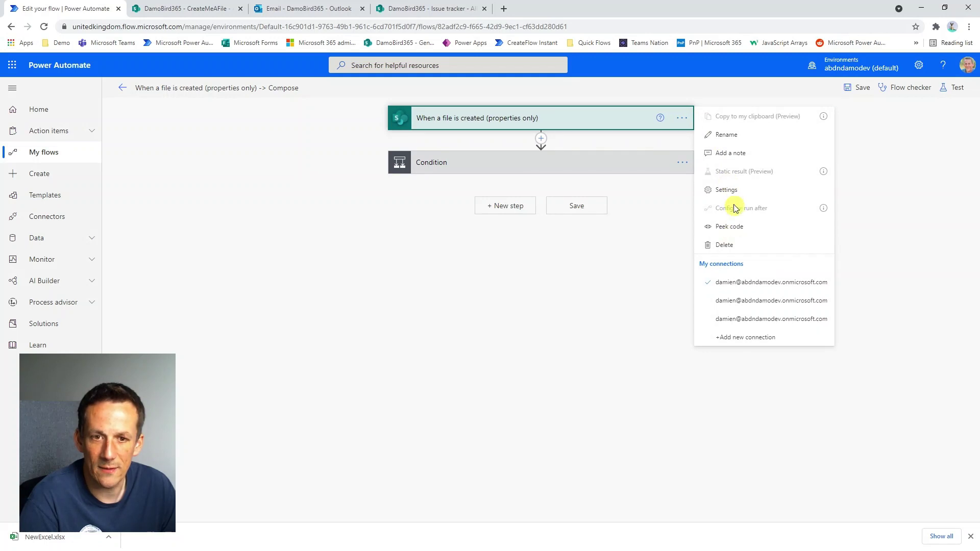
{"action": "left_click", "coordinate": [727, 189]}
{"action": "left_click", "coordinate": [414, 450]}
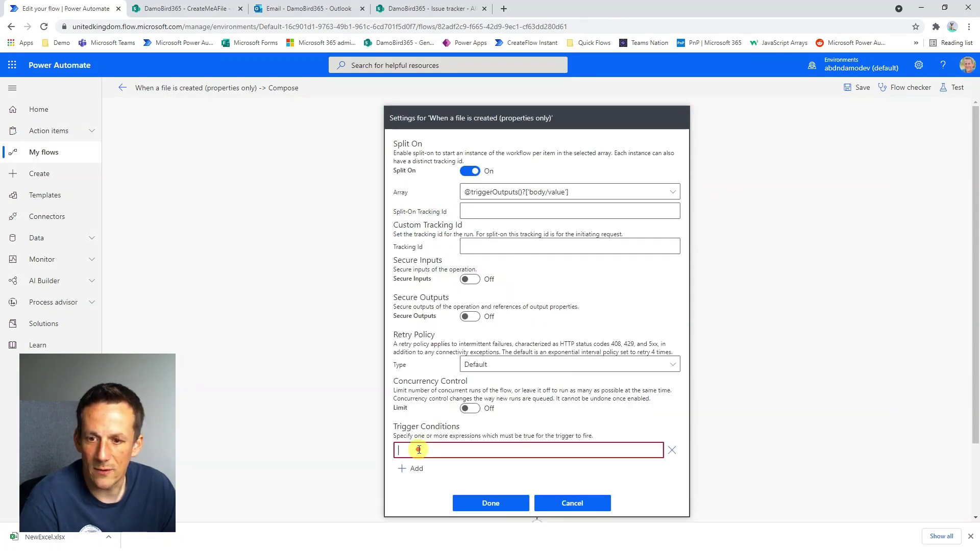
{"action": "type", "text": "@endswith(triggerOutputs()?['body/{FilenameWithExtension}'], '.xlsx')"}
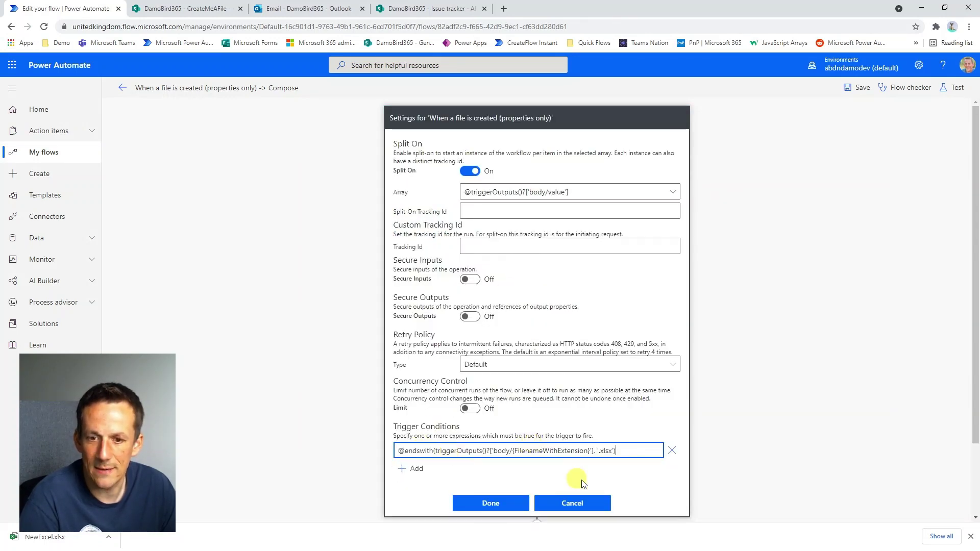
{"action": "left_click", "coordinate": [506, 503]}
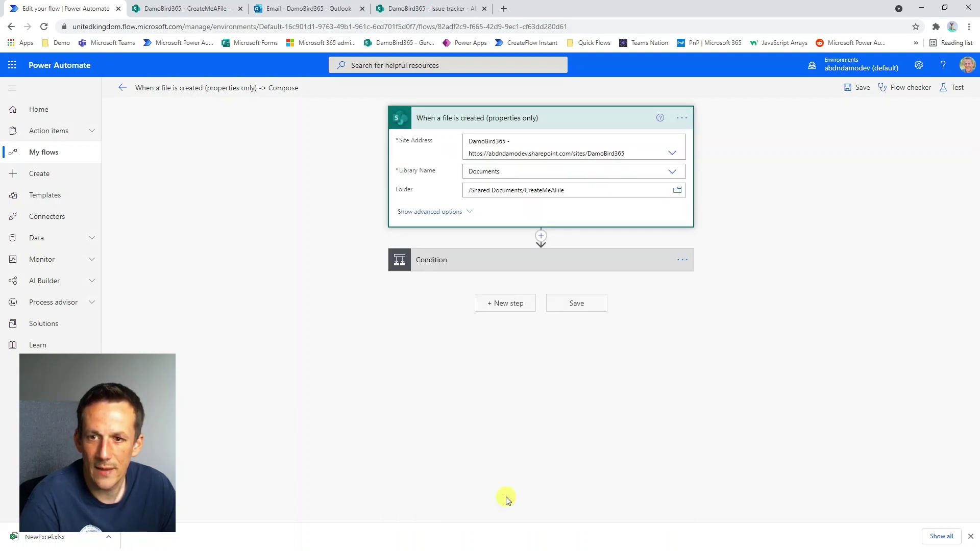
{"action": "left_click", "coordinate": [490, 259]}
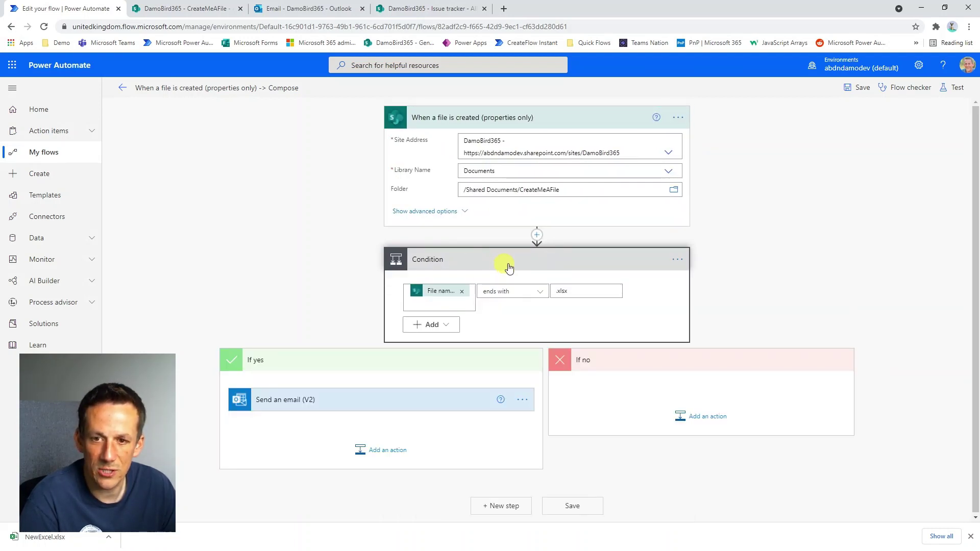
Move Send an email (V2) directly under the trigger and delete the Condition with its branches.
{"action": "left_click_drag", "start_coordinate": [377, 400], "coordinate": [519, 236]}
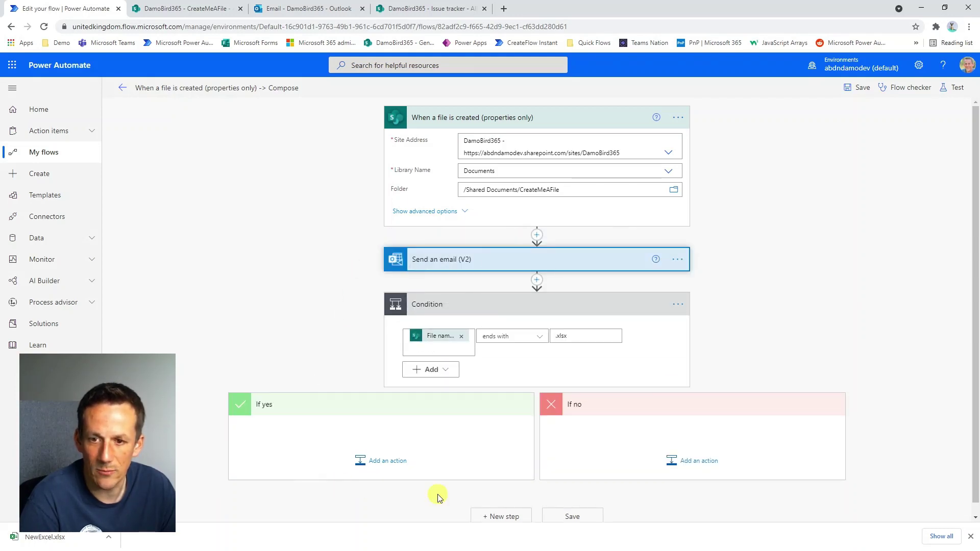
{"action": "left_click", "coordinate": [678, 304]}
{"action": "left_click", "coordinate": [714, 429]}
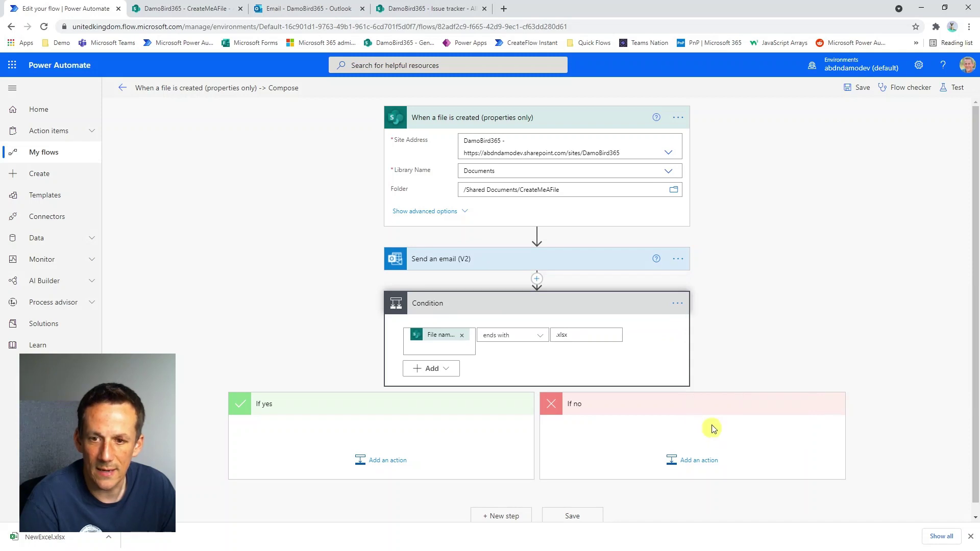
{"action": "left_click", "coordinate": [494, 309]}
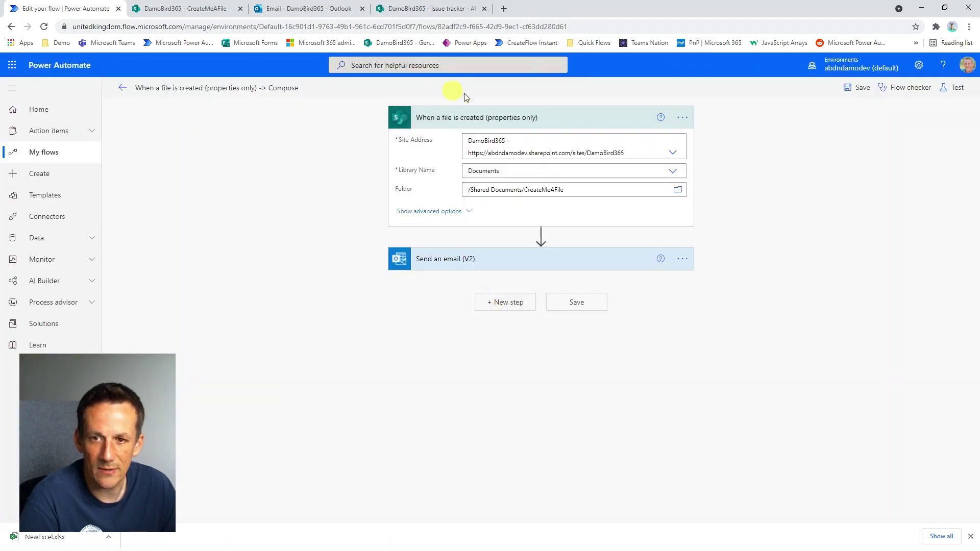
Save the flow, start a manual test, and switch to the CreateMeAFile library.
{"action": "left_click", "coordinate": [858, 87]}
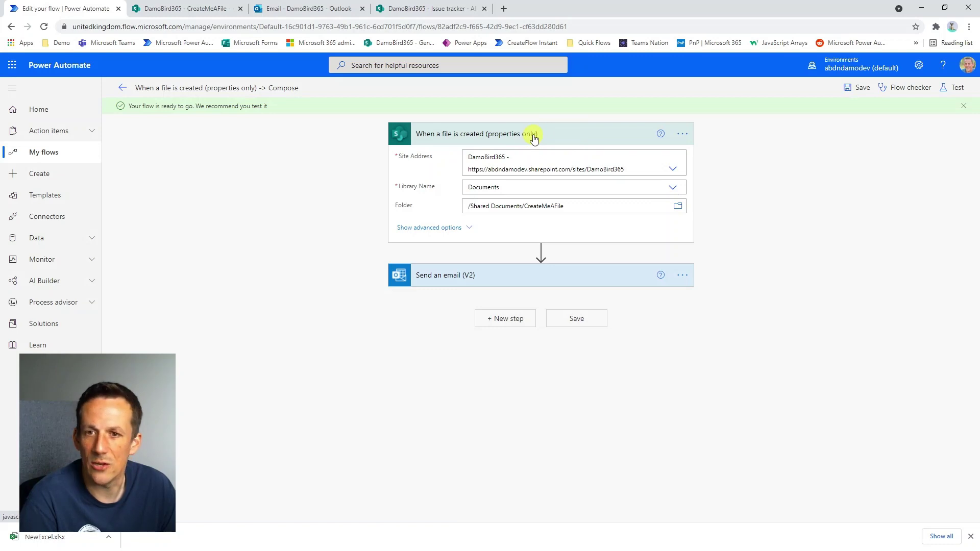
{"action": "left_click", "coordinate": [951, 87]}
{"action": "left_click", "coordinate": [835, 504]}
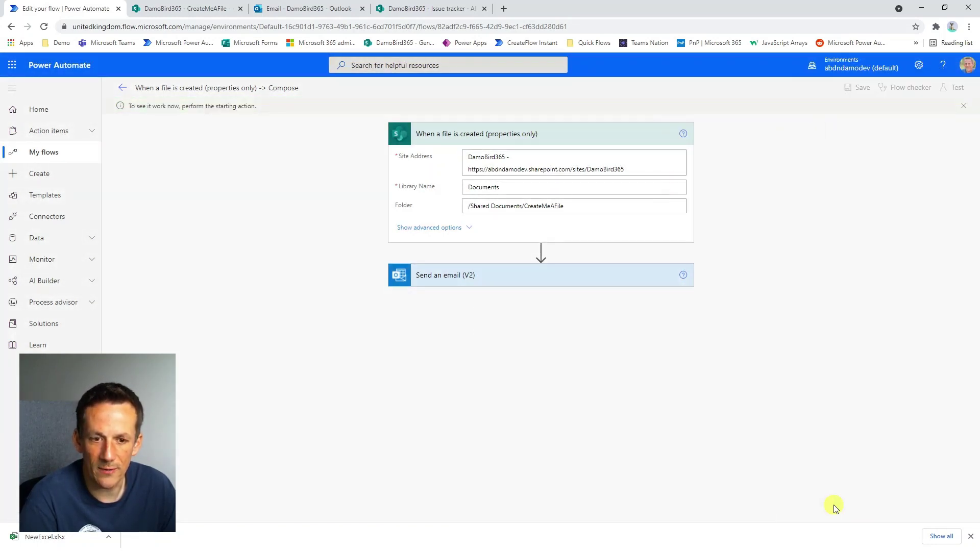
{"action": "left_click", "coordinate": [187, 10]}
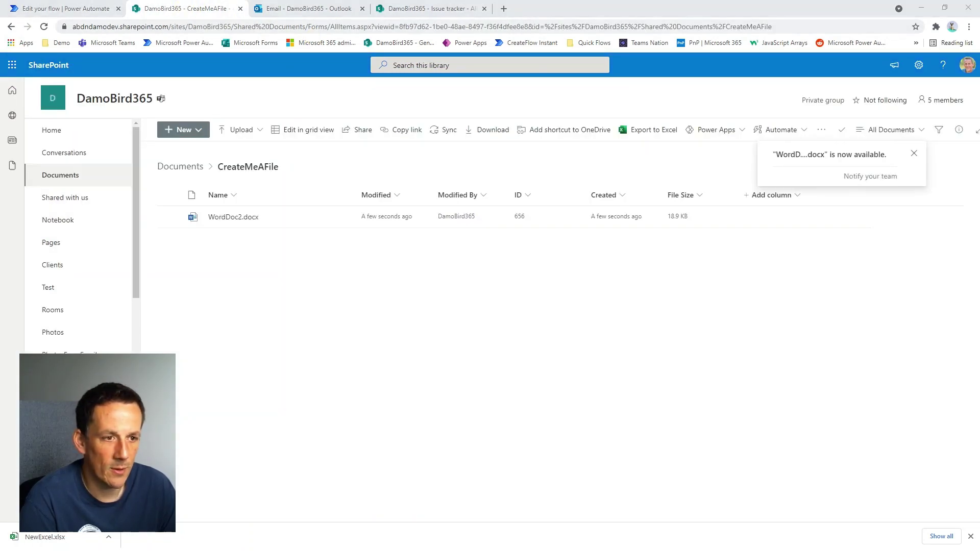
Upload WordDoc3.docx, Sheep.jpg and WordDoc2.docx, replacing the existing WordDoc2.docx, then return to the flow.
{"action": "left_click_drag", "start_coordinate": [848, 352], "coordinate": [340, 409]}
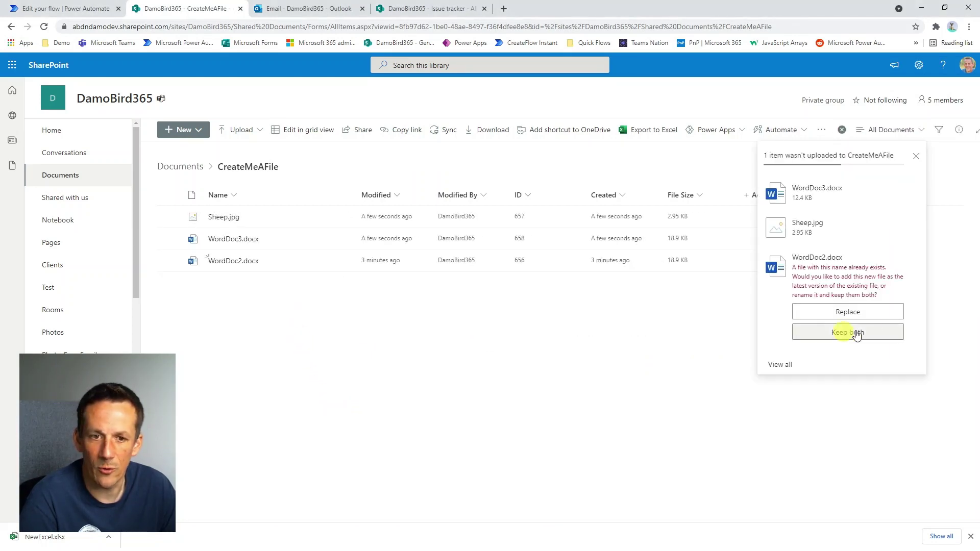
{"action": "left_click", "coordinate": [868, 311]}
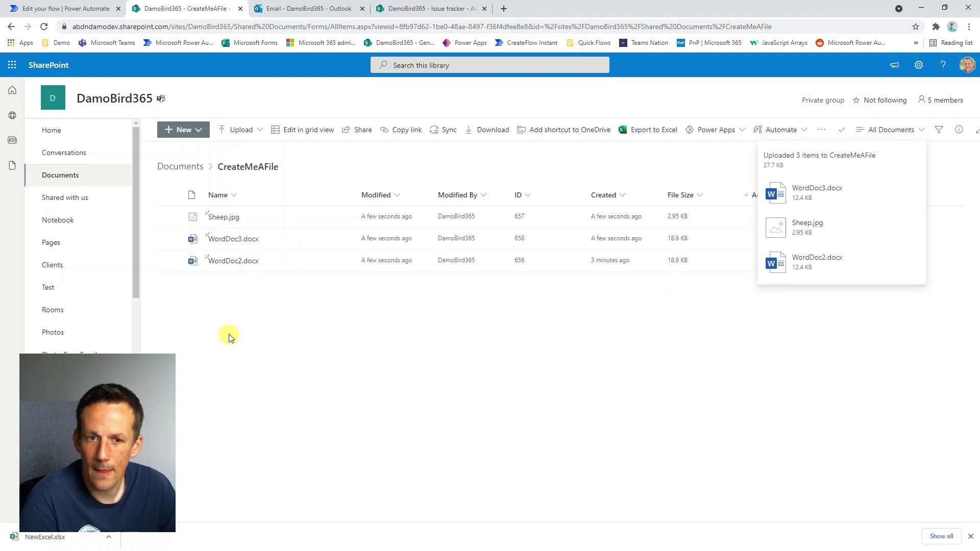
{"action": "left_click", "coordinate": [84, 9]}
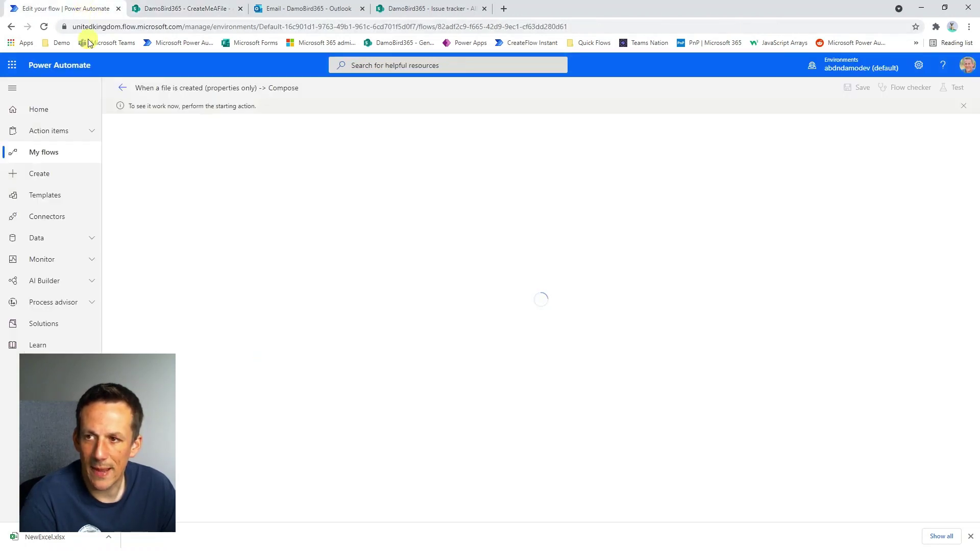
Upload NewExcel.xlsx to the CreateMeAFile library, then return to the flow to check the run.
{"action": "left_click", "coordinate": [177, 9]}
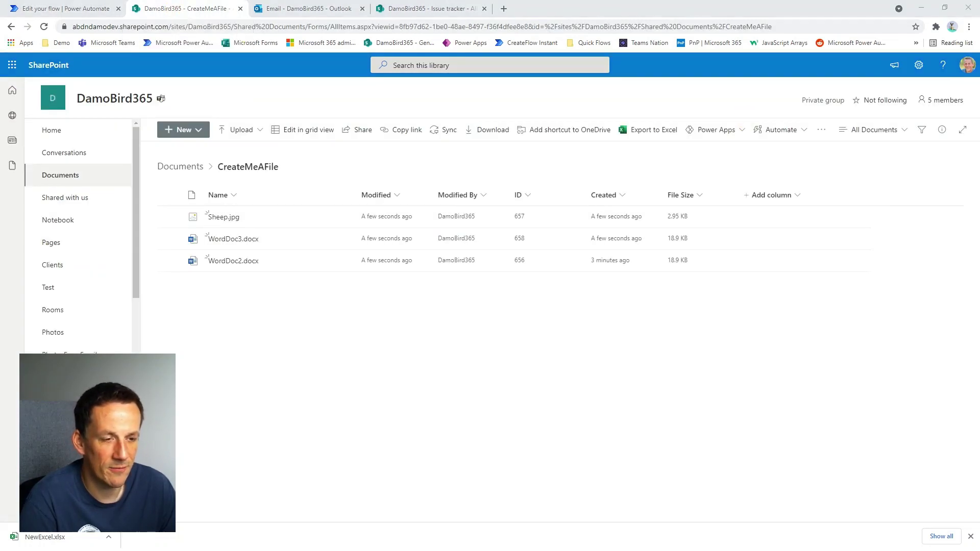
{"action": "left_click_drag", "start_coordinate": [979, 314], "coordinate": [236, 328]}
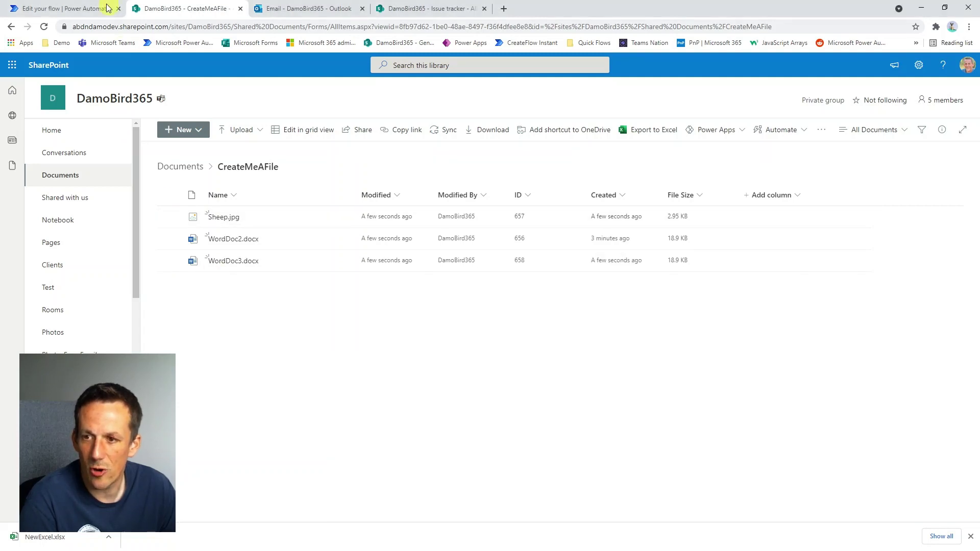
{"action": "left_click", "coordinate": [72, 12]}
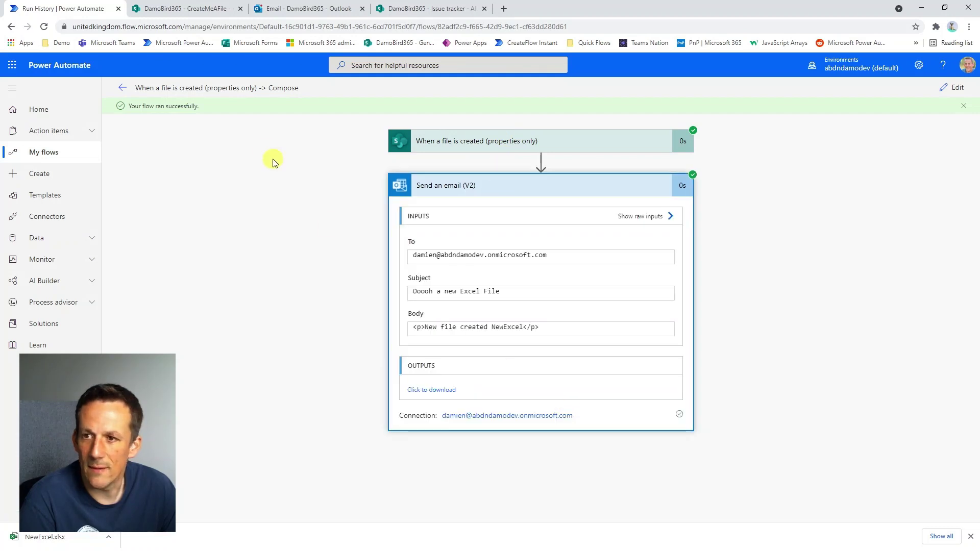
Open the flow's email in the Outlook inbox, then go back to the flow's details page.
{"action": "left_click", "coordinate": [286, 11]}
{"action": "left_click", "coordinate": [244, 173]}
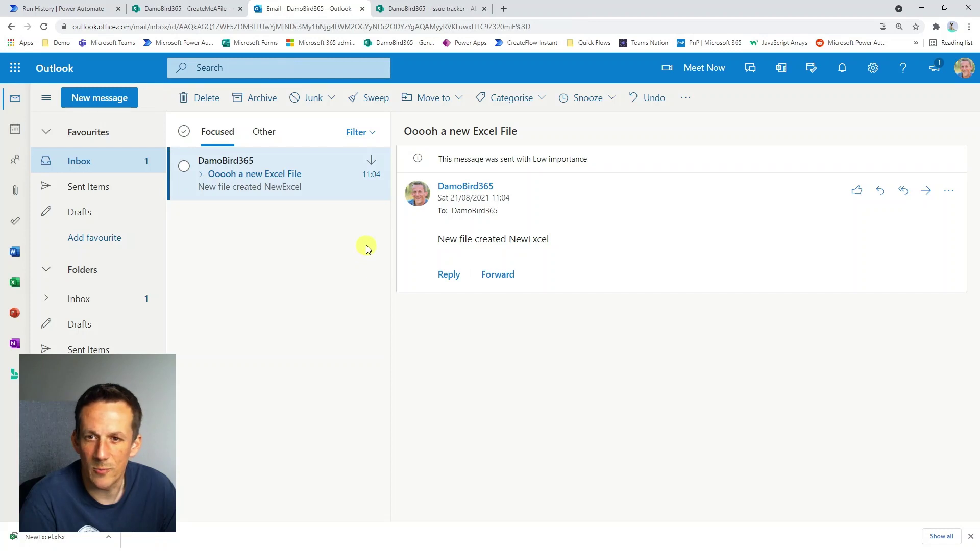
{"action": "left_click", "coordinate": [70, 11]}
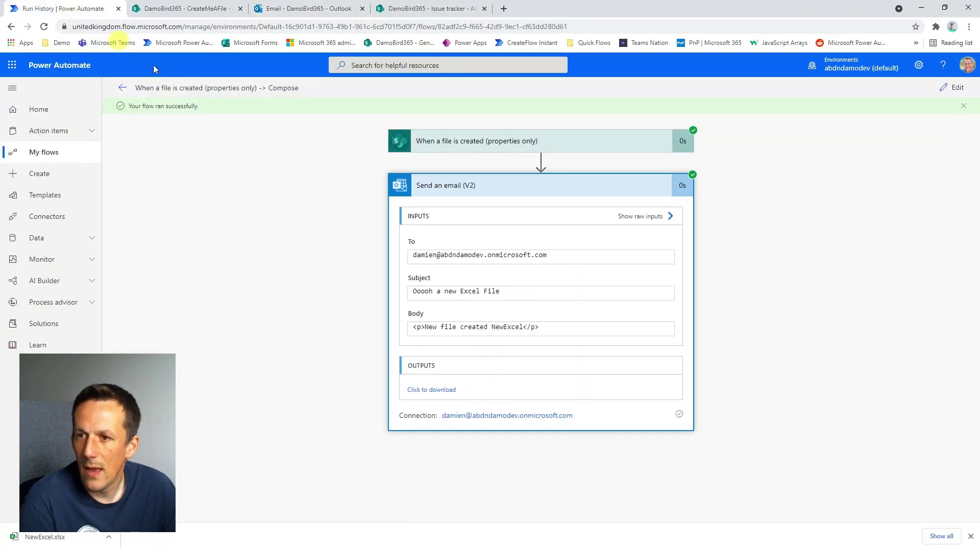
{"action": "left_click", "coordinate": [123, 88]}
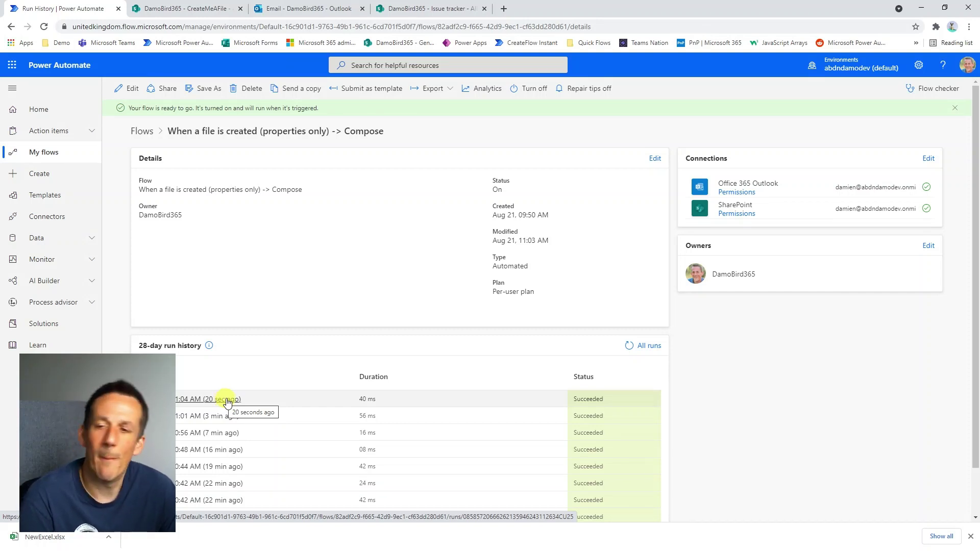
Open the 'Need a new mouse' issue for editing, view its Priority values, and close it unsaved.
{"action": "left_click", "coordinate": [423, 5]}
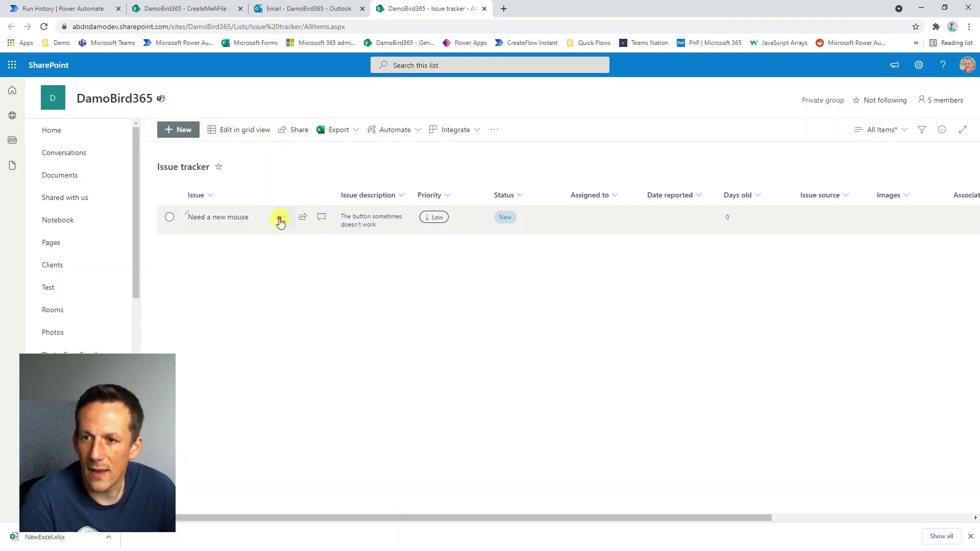
{"action": "left_click", "coordinate": [280, 220]}
{"action": "left_click", "coordinate": [305, 232]}
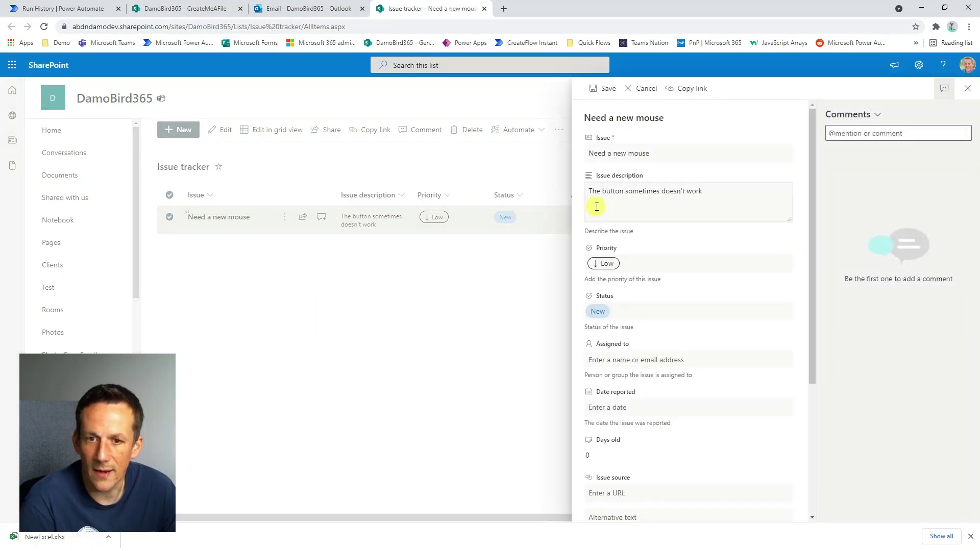
{"action": "left_click", "coordinate": [607, 265]}
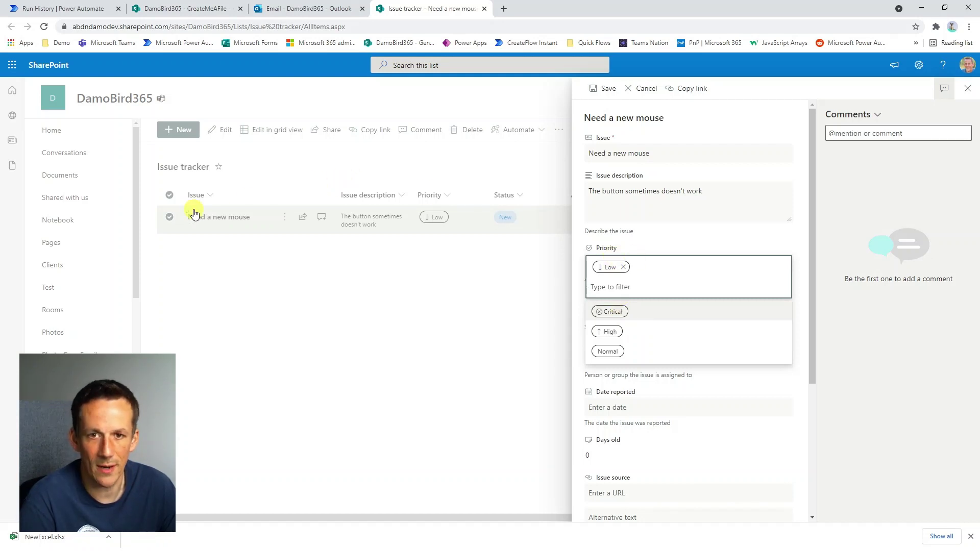
{"action": "left_click", "coordinate": [968, 88]}
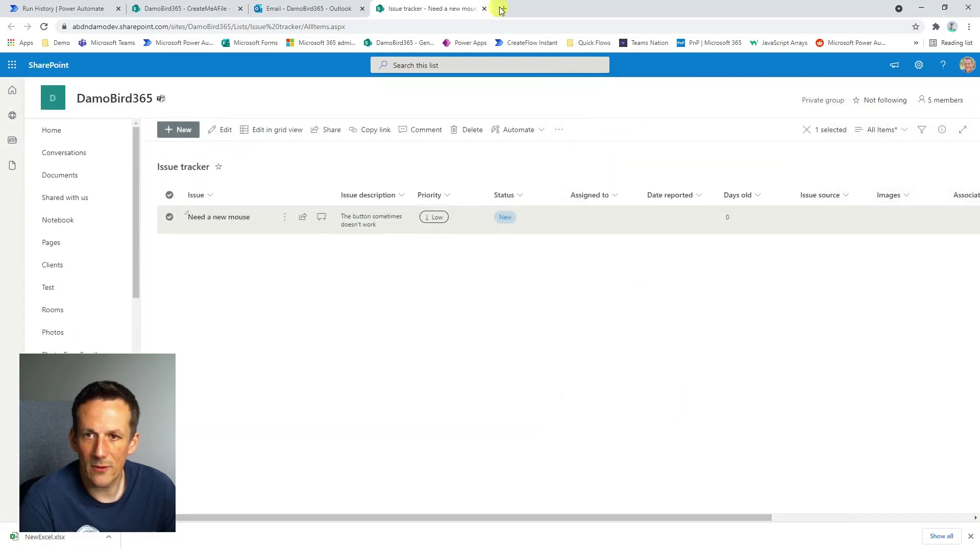
{"action": "left_click", "coordinate": [502, 9]}
Start a 'When an item is created' flow on the DamoBird365 site's Issue tracker list.
{"action": "left_click", "coordinate": [591, 43]}
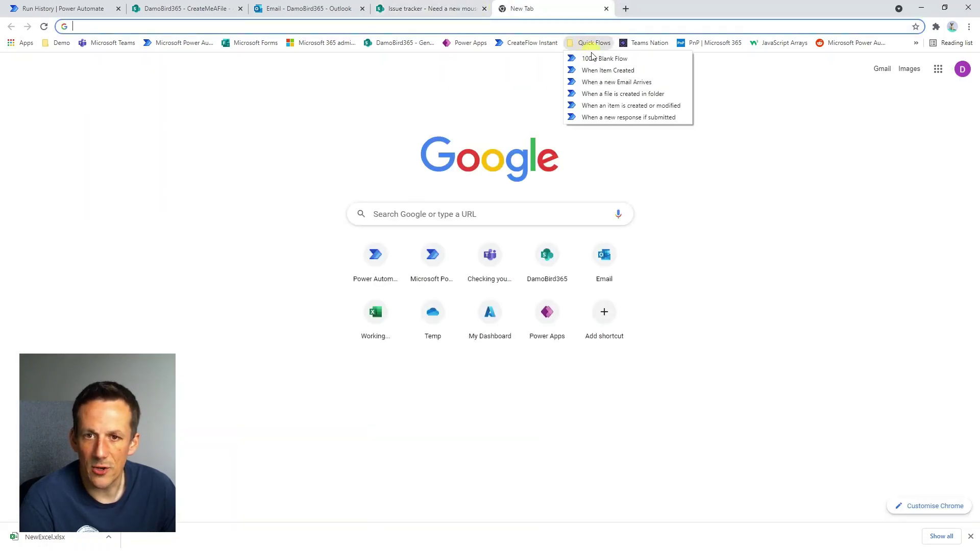
{"action": "left_click", "coordinate": [612, 71]}
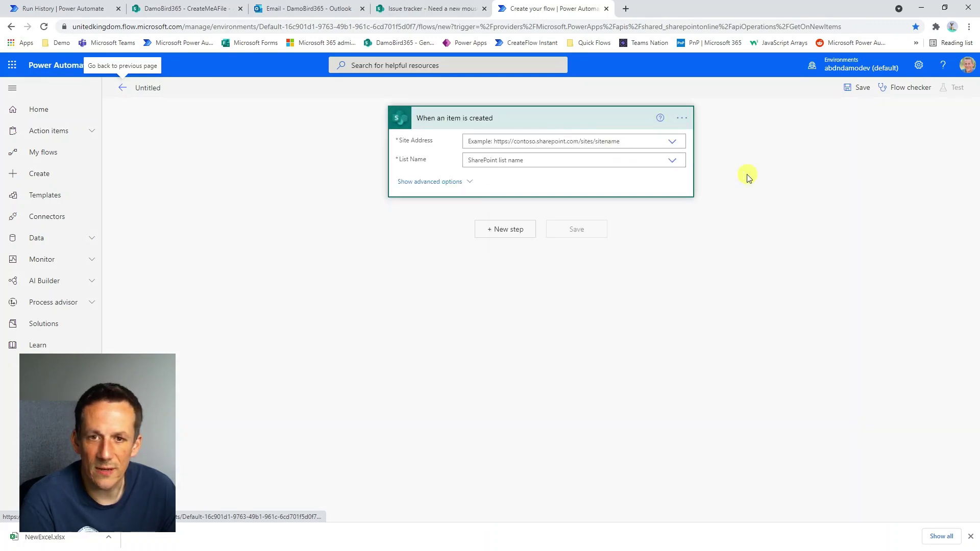
{"action": "left_click", "coordinate": [673, 145]}
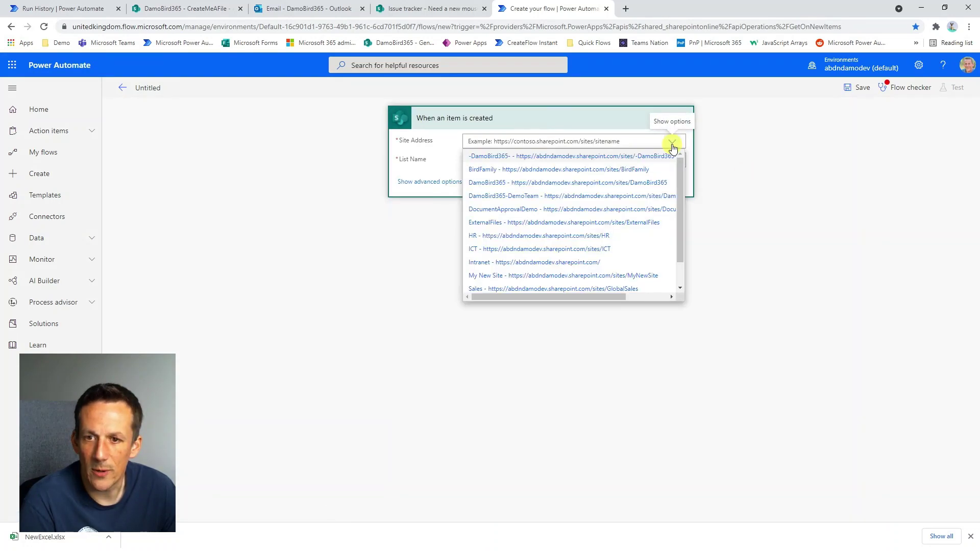
{"action": "left_click", "coordinate": [513, 183]}
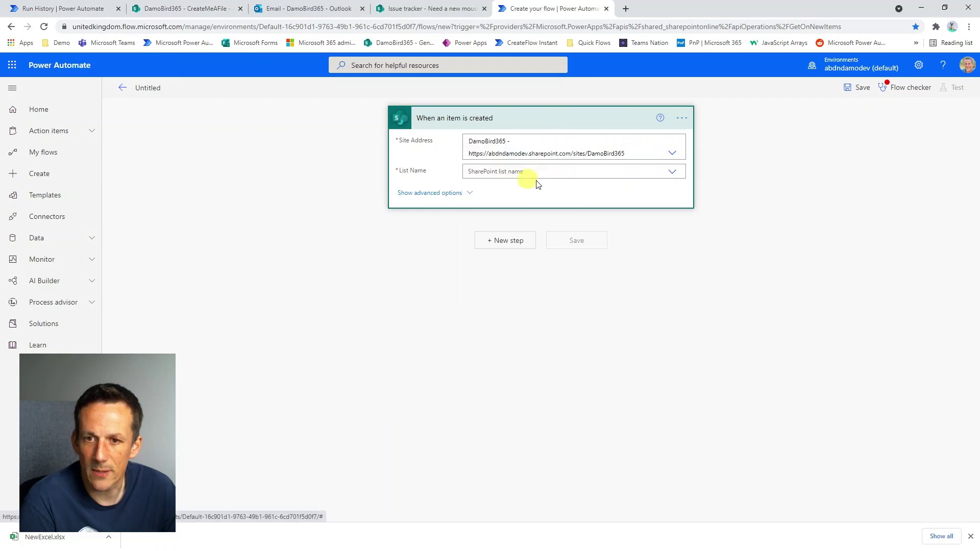
{"action": "left_click", "coordinate": [666, 173]}
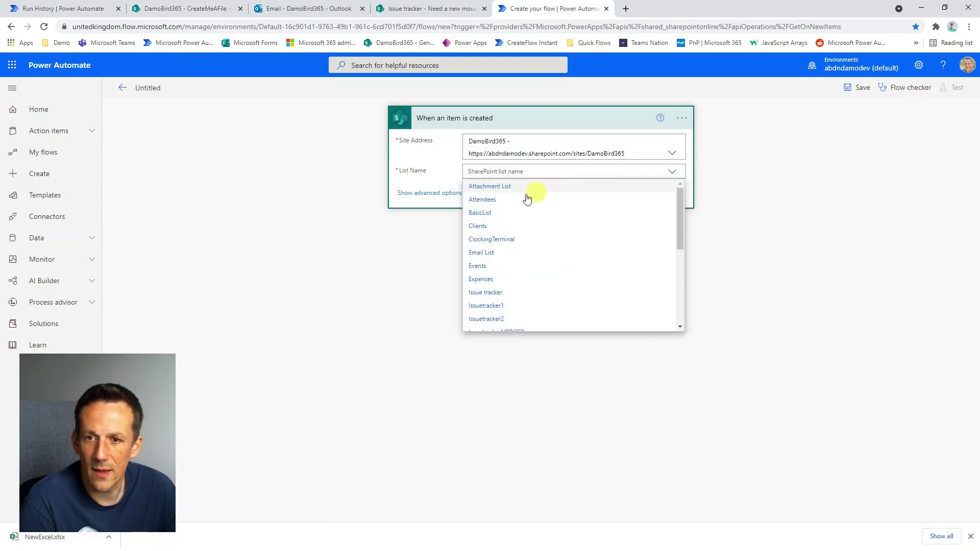
{"action": "left_click", "coordinate": [500, 292]}
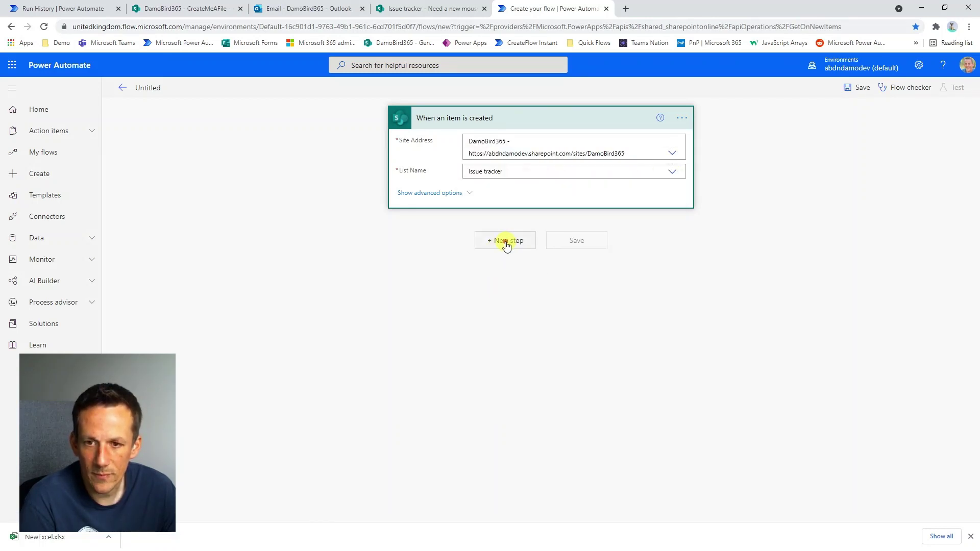
{"action": "left_click", "coordinate": [507, 246]}
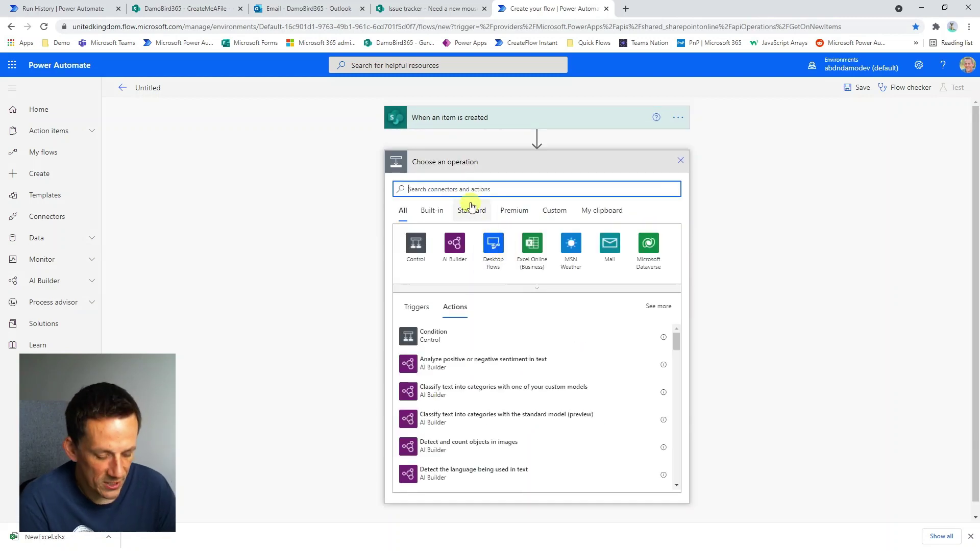
{"action": "type", "text": "condit"}
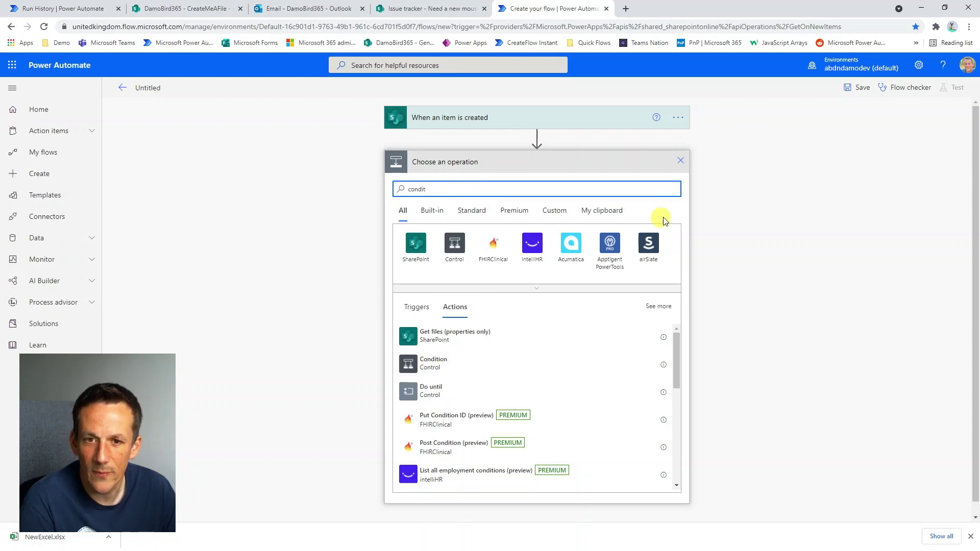
{"action": "left_click_drag", "start_coordinate": [656, 189], "coordinate": [366, 198]}
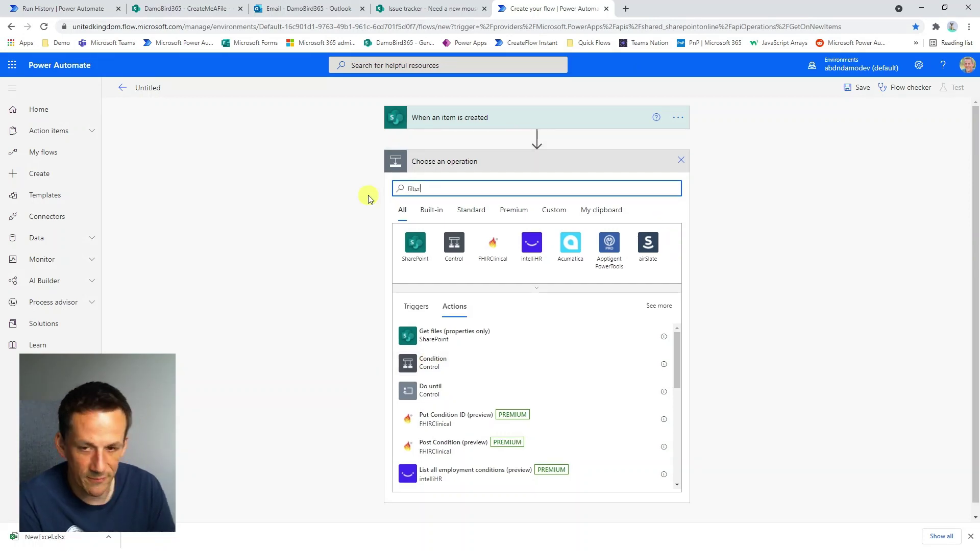
{"action": "type", "text": "filter"}
{"action": "left_click", "coordinate": [427, 332]}
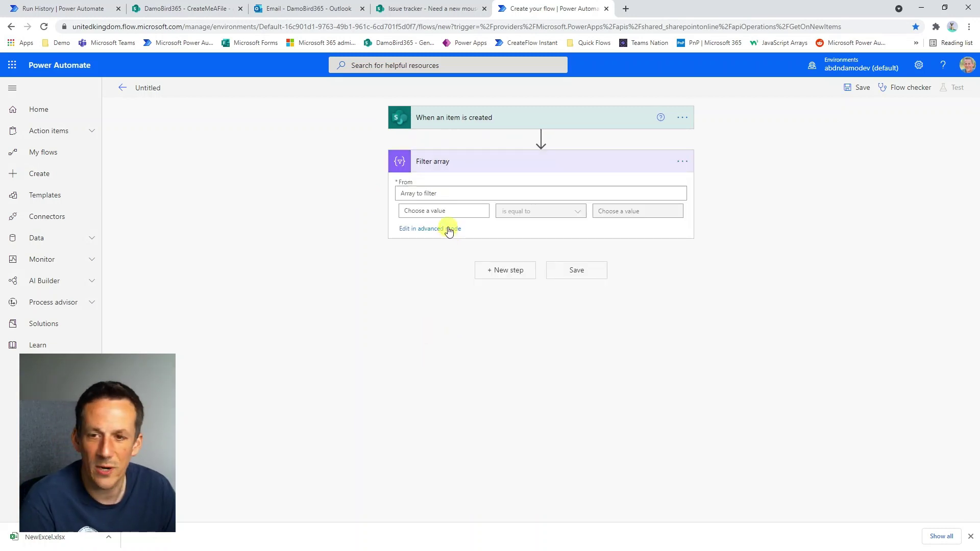
{"action": "left_click", "coordinate": [414, 212]}
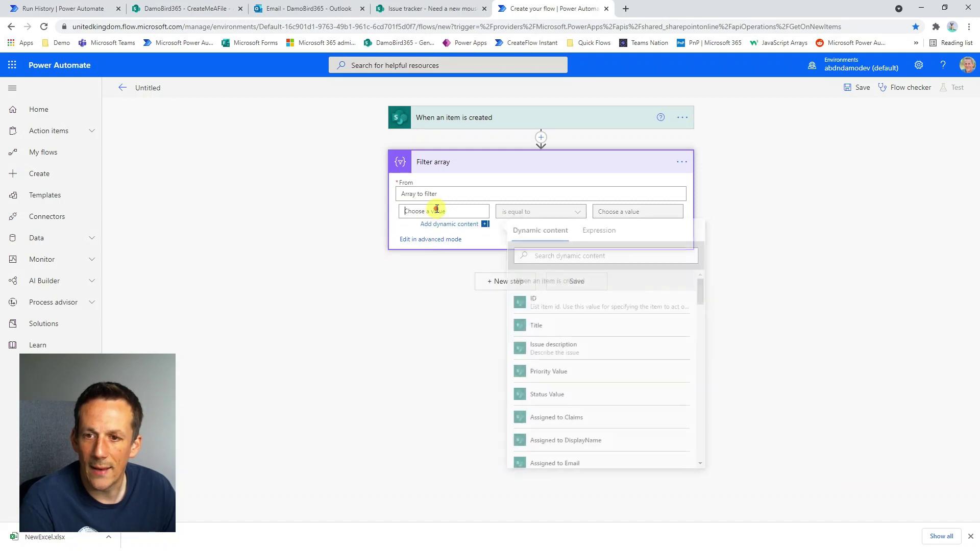
{"action": "left_click", "coordinate": [591, 255]}
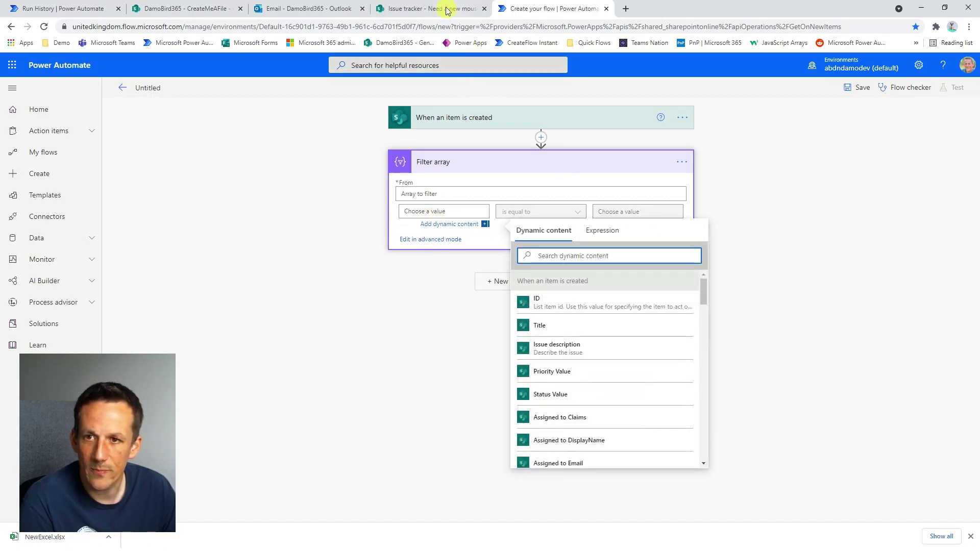
{"action": "left_click", "coordinate": [448, 9]}
{"action": "left_click", "coordinate": [561, 10]}
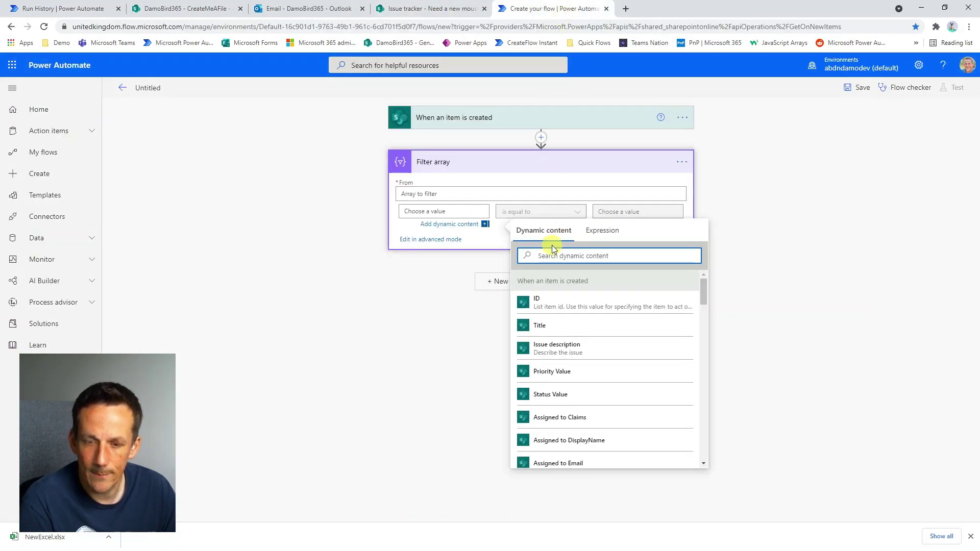
{"action": "type", "text": "prio"}
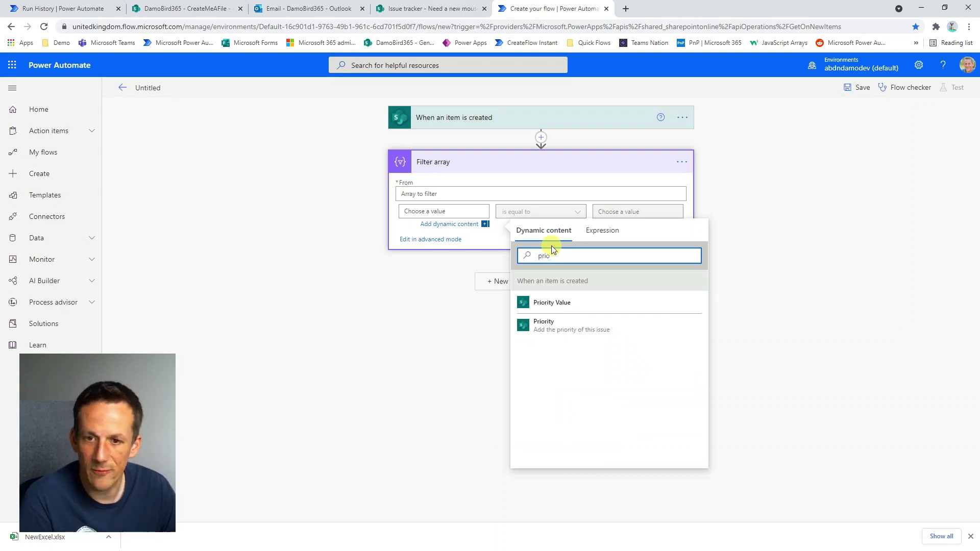
{"action": "left_click", "coordinate": [553, 305]}
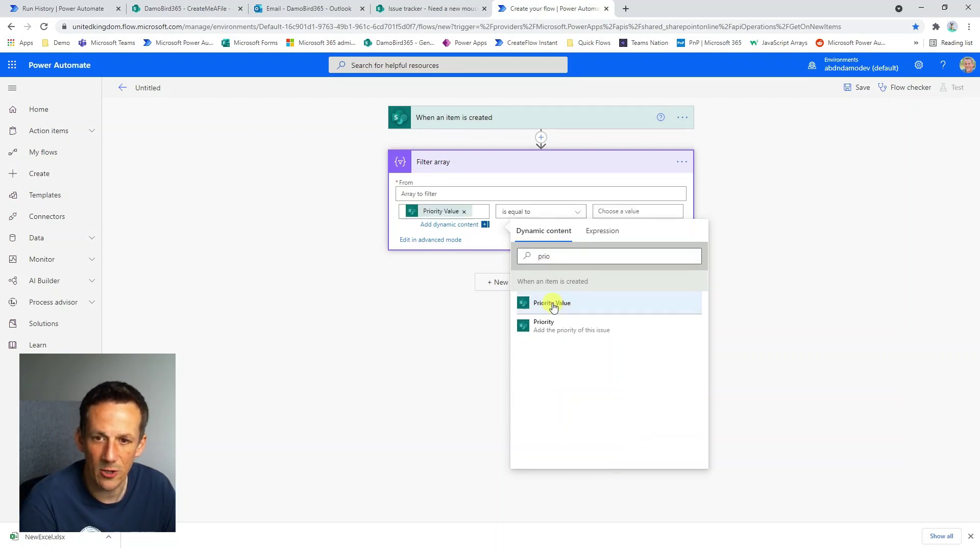
{"action": "left_click", "coordinate": [602, 212]}
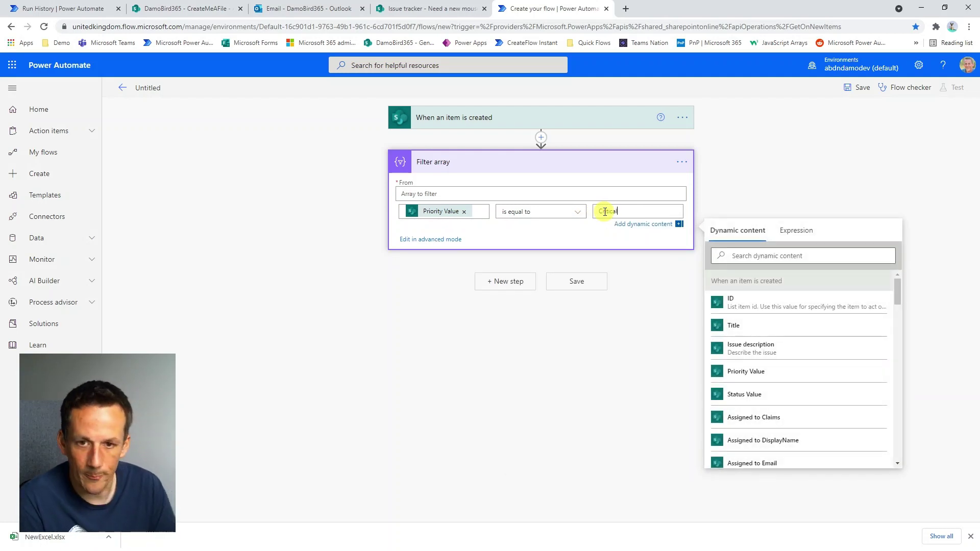
{"action": "left_click", "coordinate": [448, 239]}
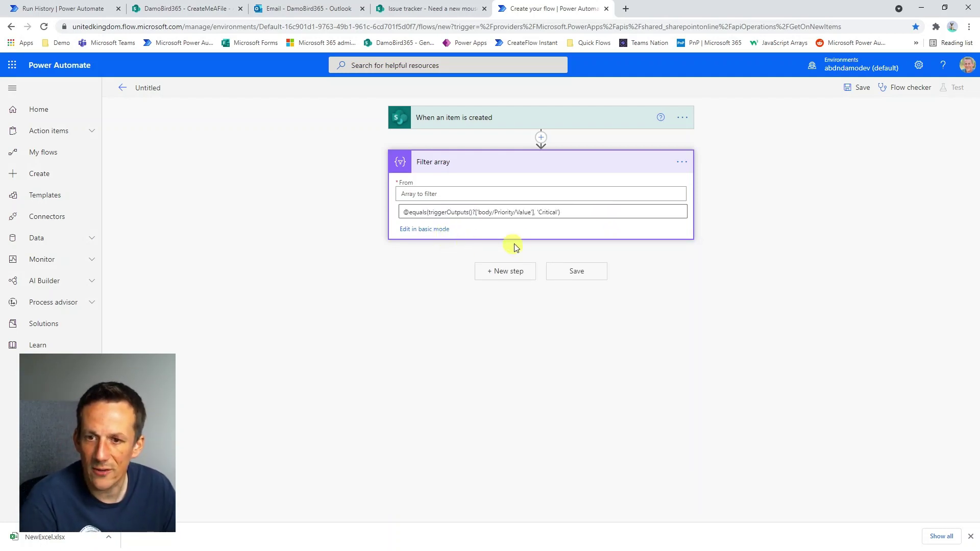
{"action": "left_click_drag", "start_coordinate": [591, 213], "coordinate": [339, 193]}
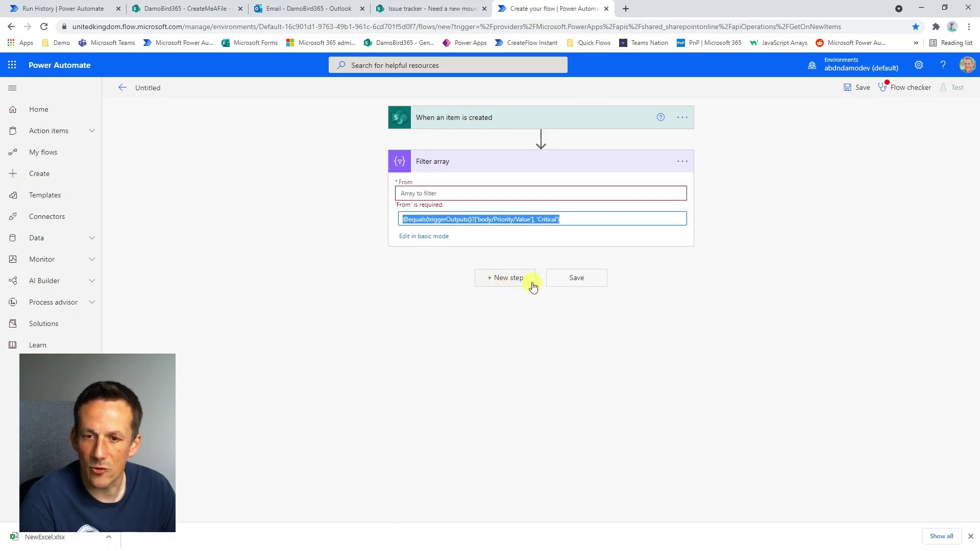
{"action": "left_click", "coordinate": [684, 162]}
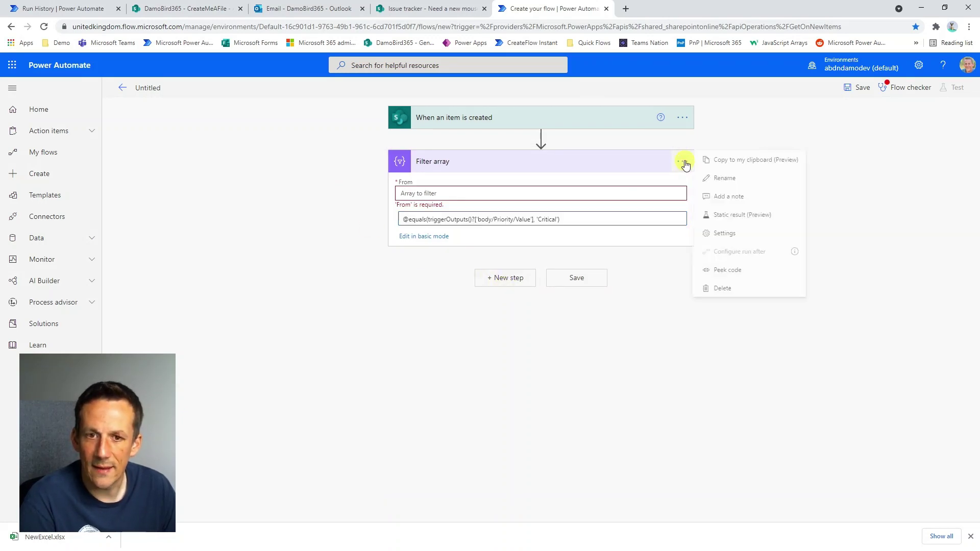
{"action": "left_click", "coordinate": [725, 289]}
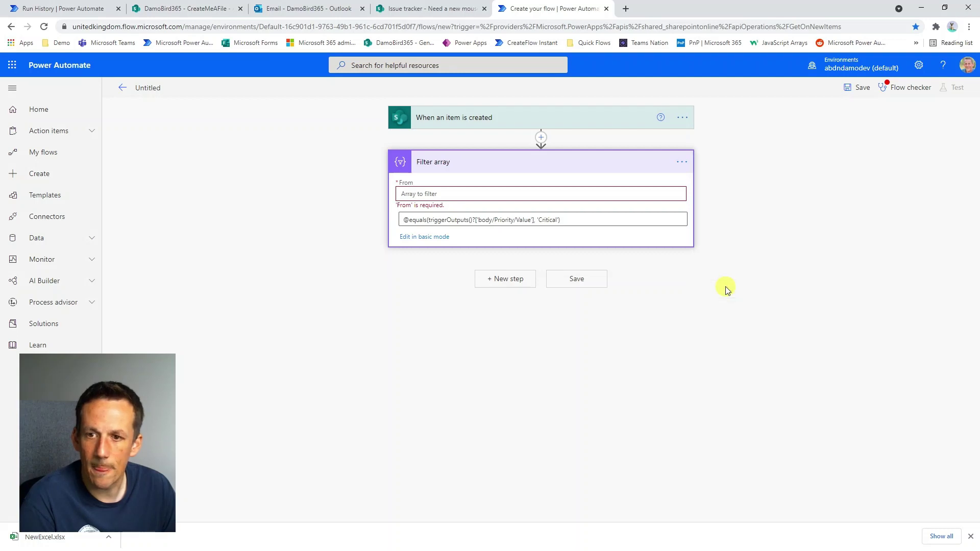
{"action": "left_click", "coordinate": [496, 309]}
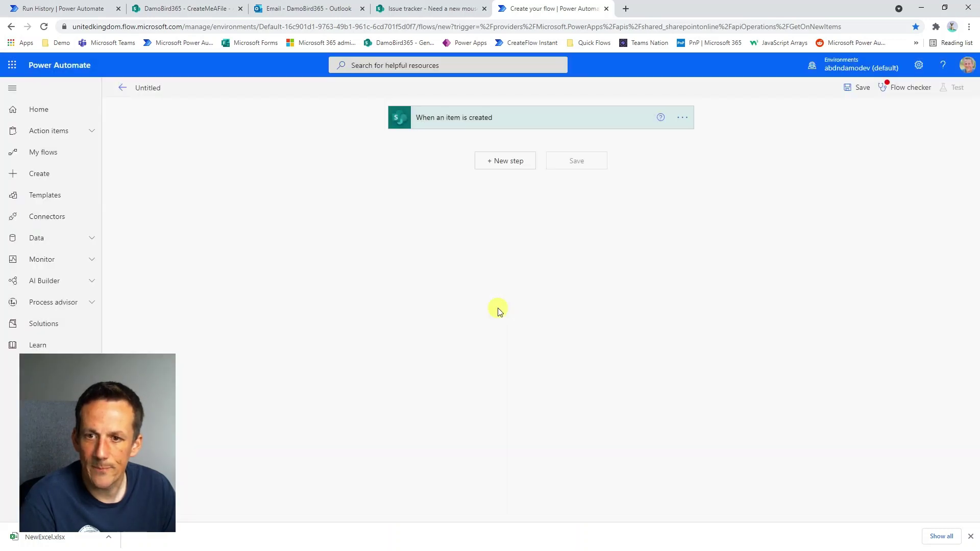
Add a Send an email (V2) action addressed to the suggested account.
{"action": "left_click", "coordinate": [509, 161]}
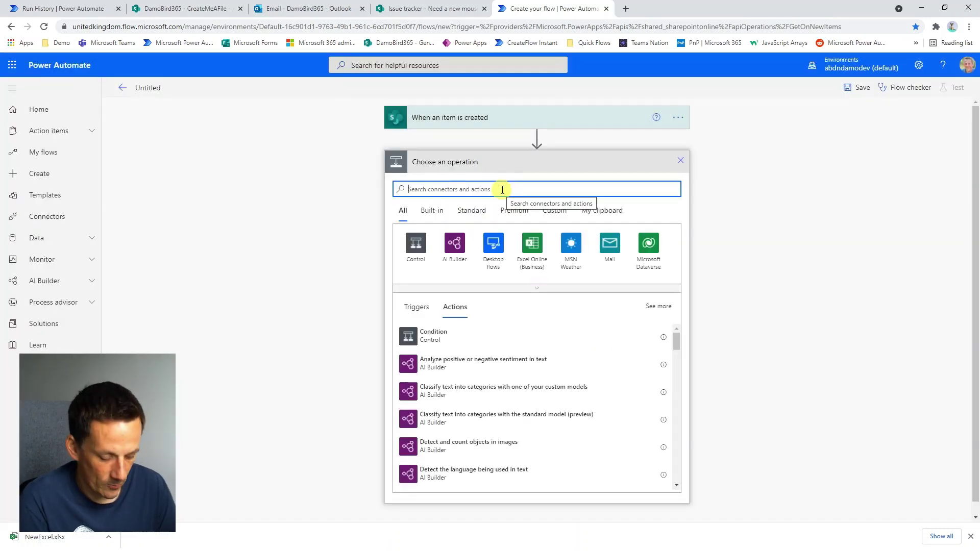
{"action": "type", "text": "Send email"}
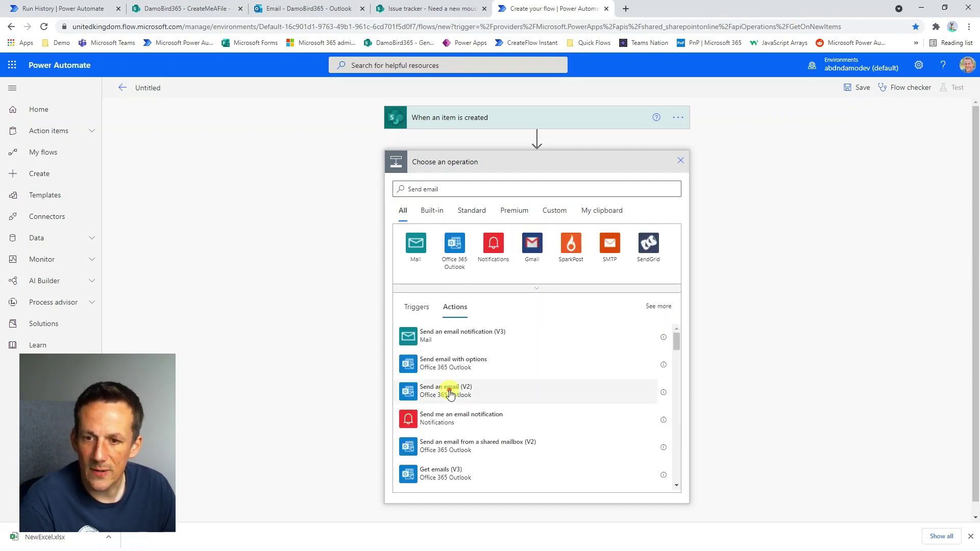
{"action": "left_click", "coordinate": [446, 390]}
{"action": "left_click", "coordinate": [494, 189]}
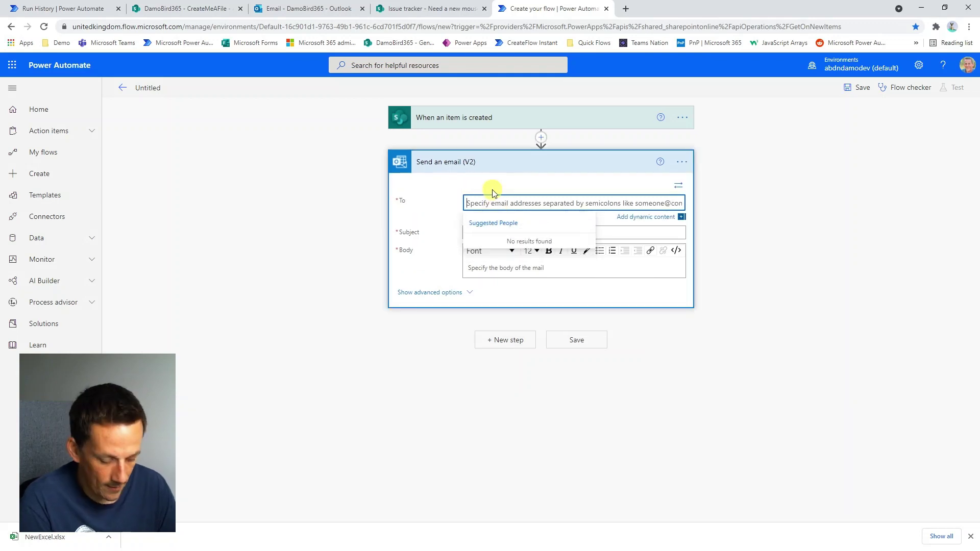
{"action": "type", "text": "Damien"}
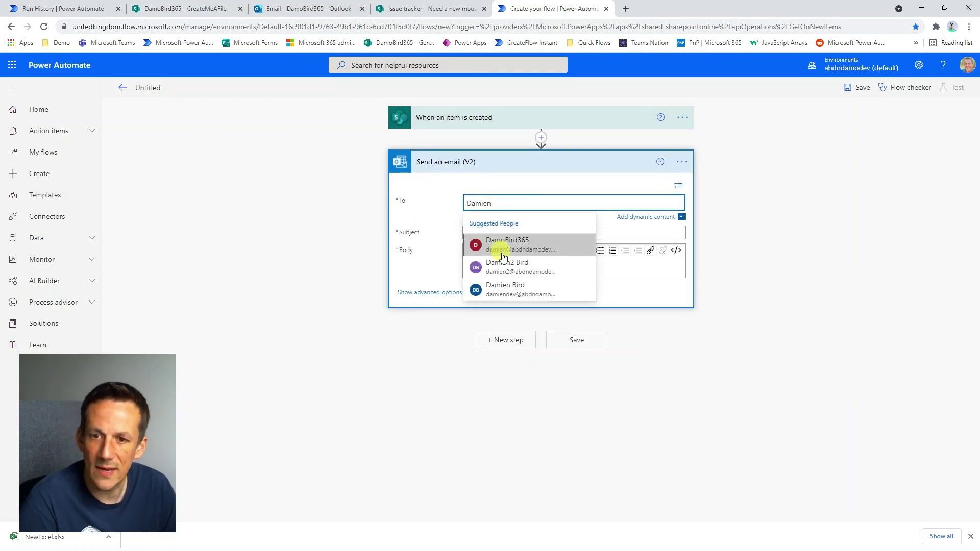
{"action": "left_click", "coordinate": [538, 250]}
Set the email subject to 'Critical Issue Logged' and the body to Issue description.
{"action": "left_click", "coordinate": [516, 234]}
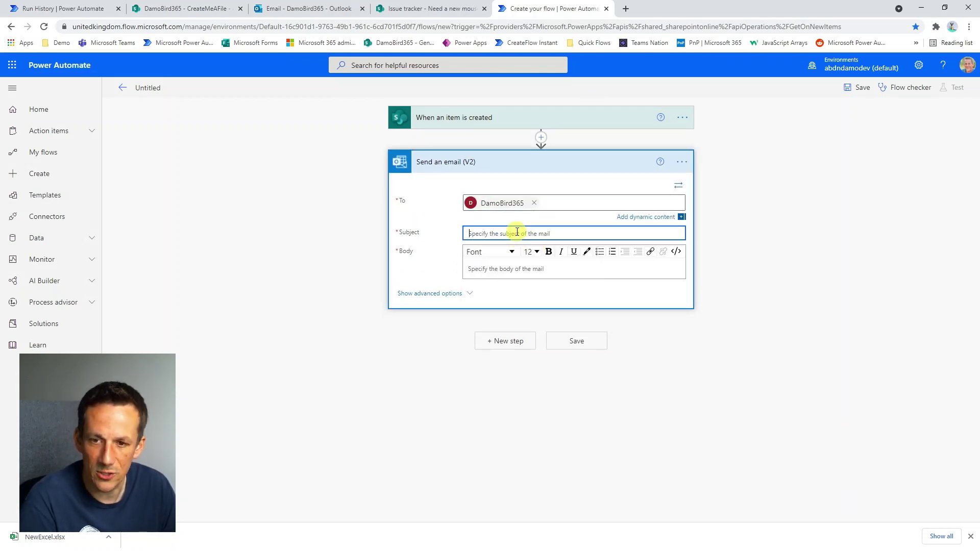
{"action": "type", "text": "Critical Is"}
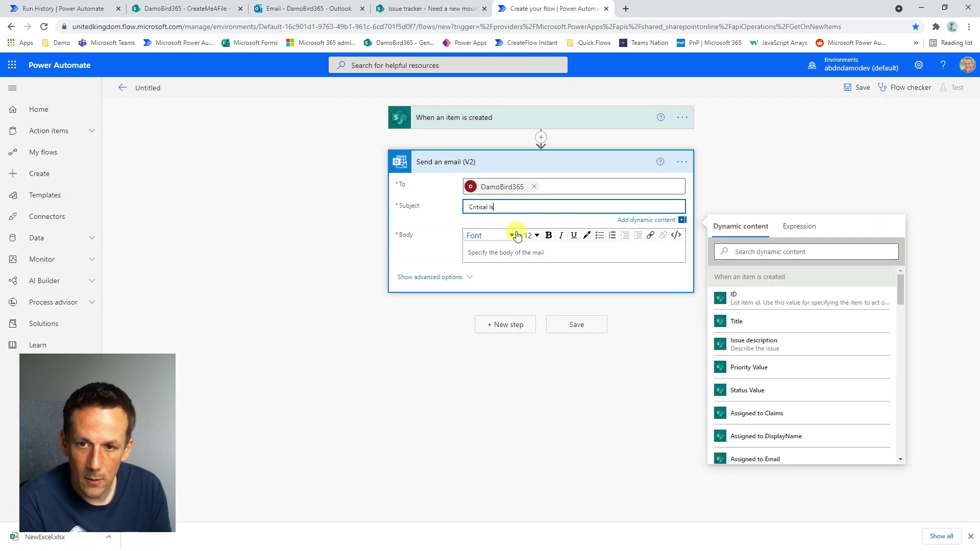
{"action": "type", "text": "sue Logged"}
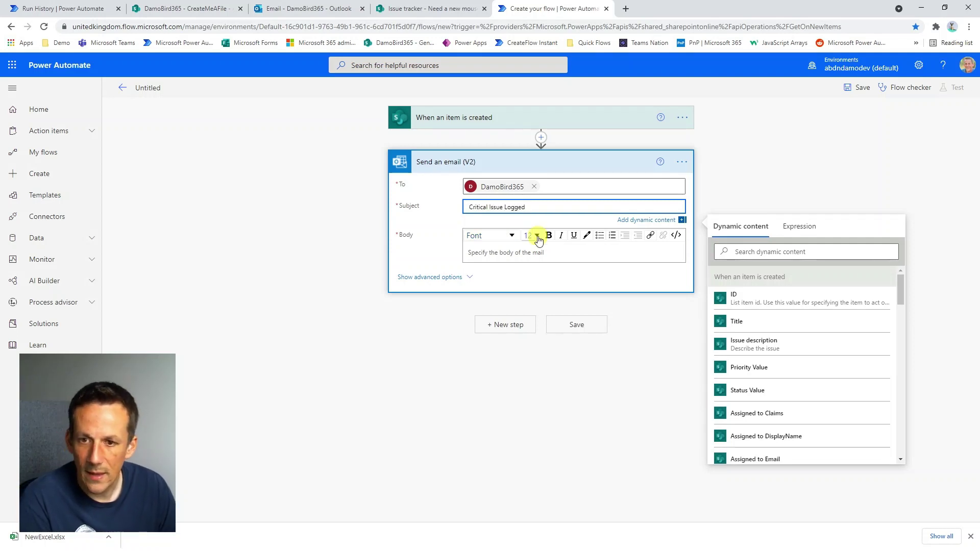
{"action": "left_click", "coordinate": [540, 253]}
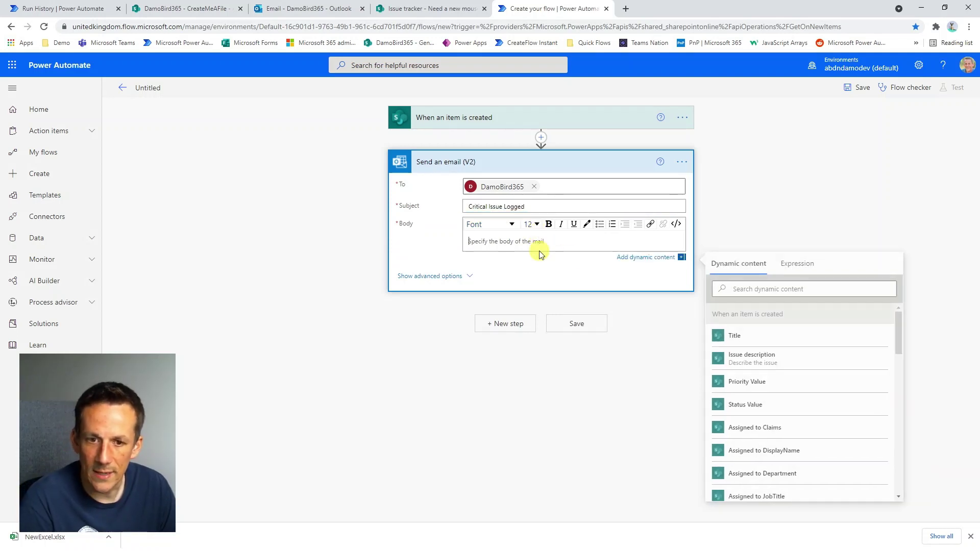
{"action": "left_click", "coordinate": [760, 360]}
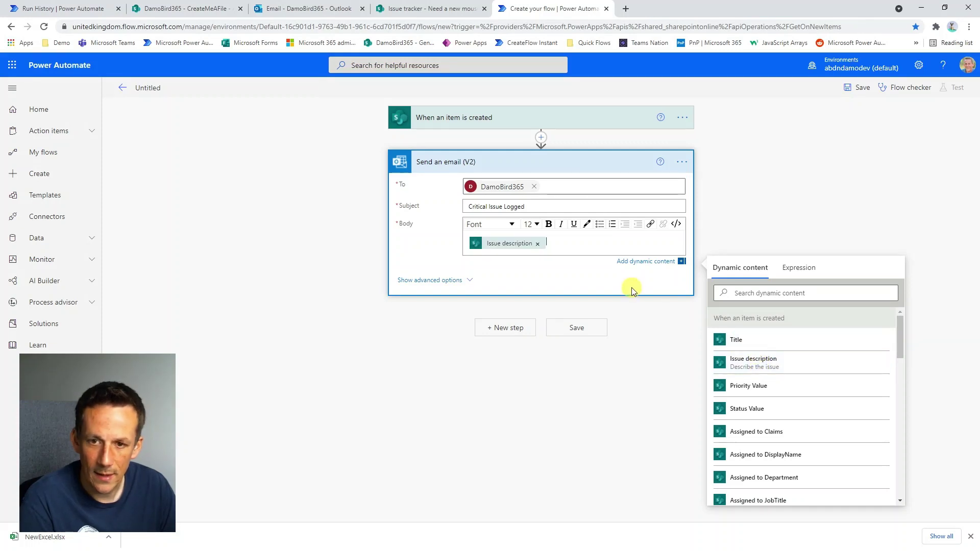
{"action": "left_click", "coordinate": [683, 117]}
{"action": "left_click", "coordinate": [724, 189]}
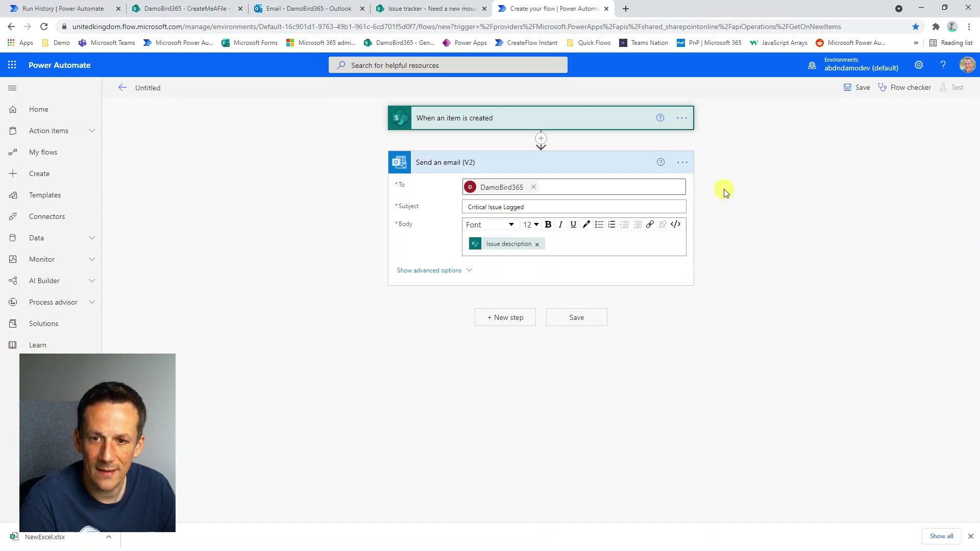
Add the trigger condition requiring Priority to equal 'Critical', then save the flow.
{"action": "left_click", "coordinate": [414, 453]}
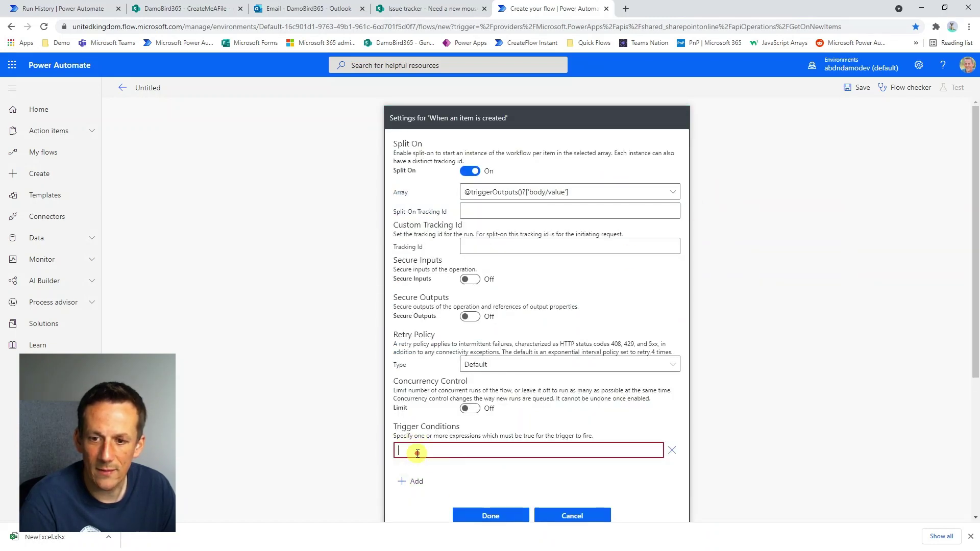
{"action": "type", "text": "@equals(triggerOutputs()?['body/Priority/Value'], 'Critical')"}
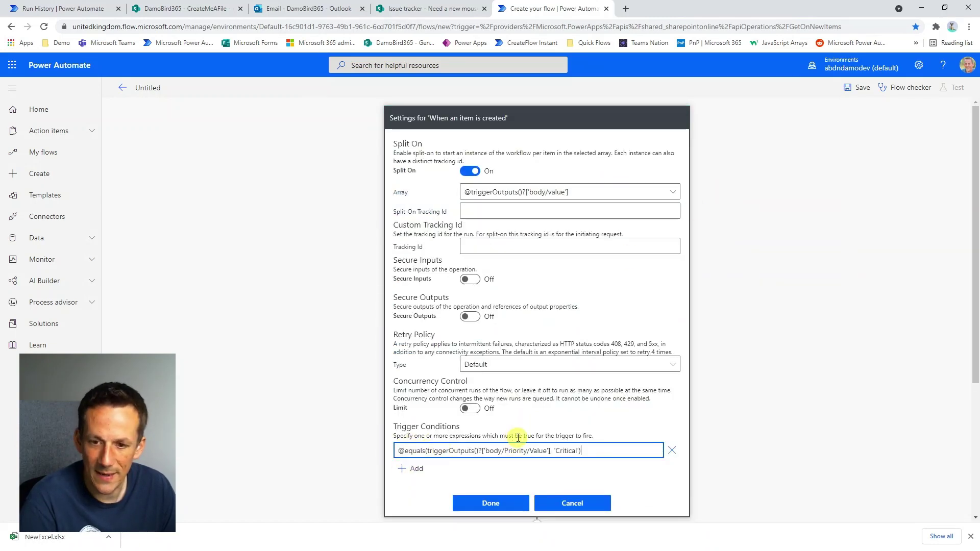
{"action": "left_click", "coordinate": [492, 505]}
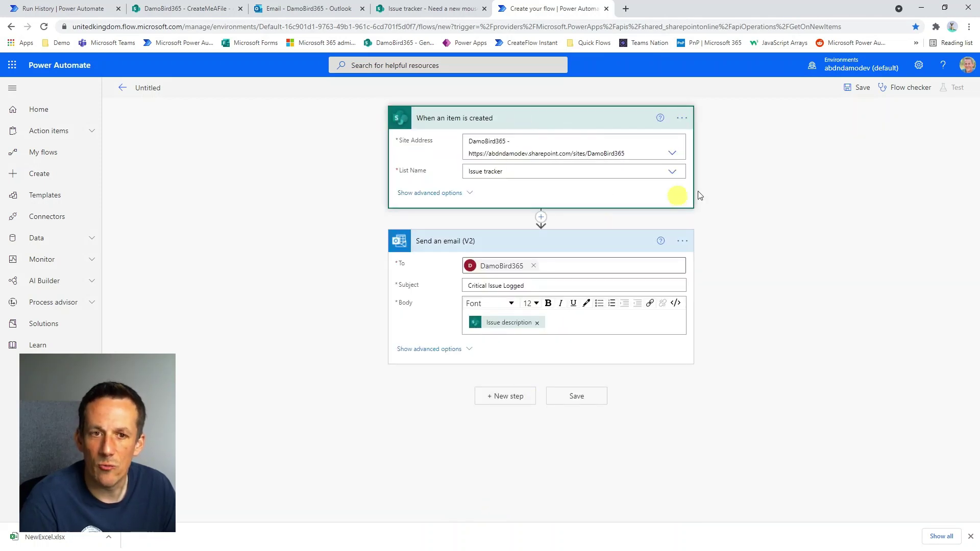
{"action": "left_click", "coordinate": [857, 88]}
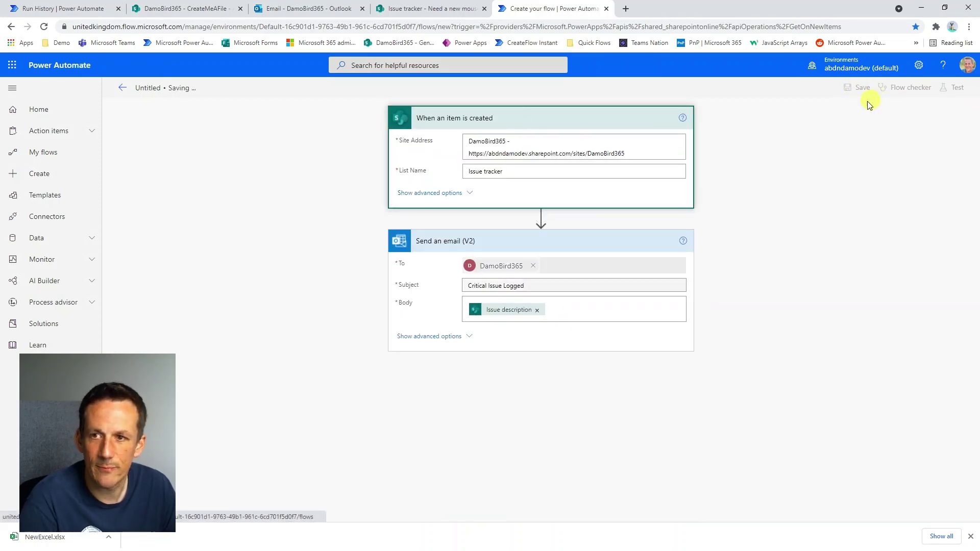
{"action": "left_click", "coordinate": [956, 90]}
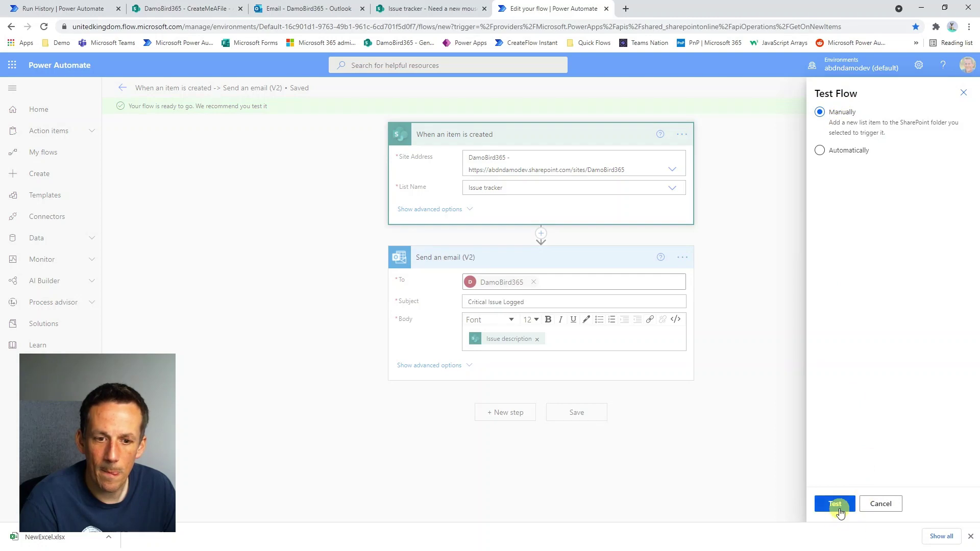
Start a manual test of the flow and go to the Issue tracker list.
{"action": "left_click", "coordinate": [832, 504]}
{"action": "left_click", "coordinate": [413, 10]}
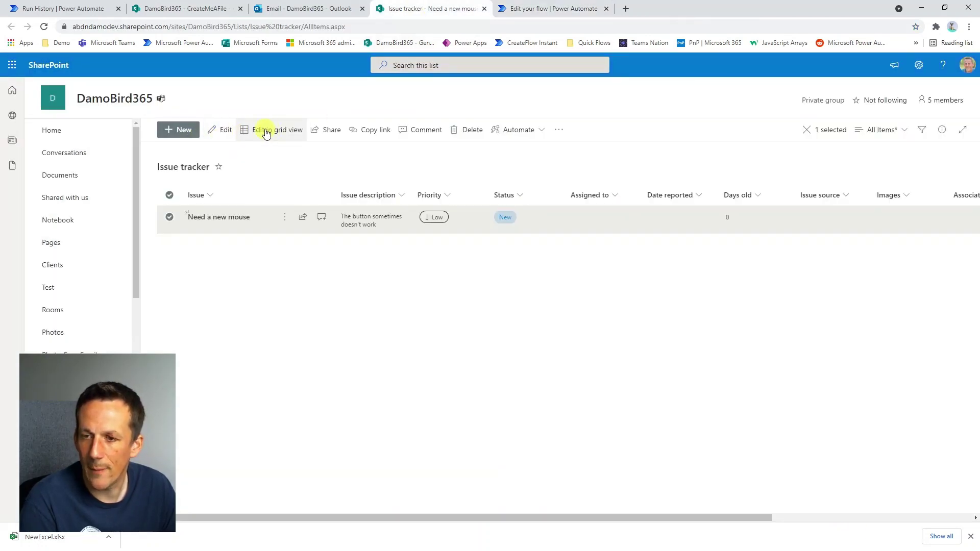
{"action": "left_click", "coordinate": [221, 130]}
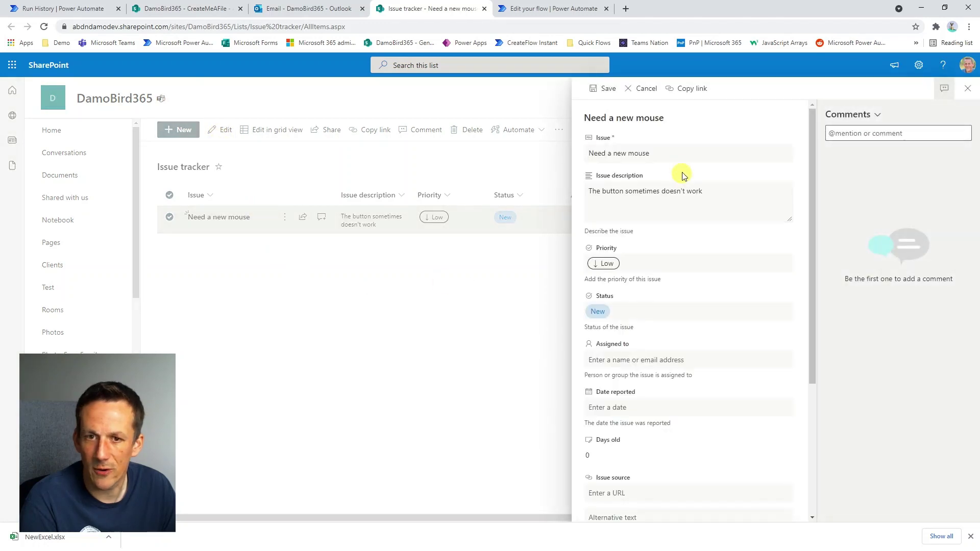
{"action": "left_click", "coordinate": [966, 91]}
Save issue 'Need a new keyboard', described 'Keyboard isn't working all the time', priority Normal.
{"action": "left_click", "coordinate": [180, 130]}
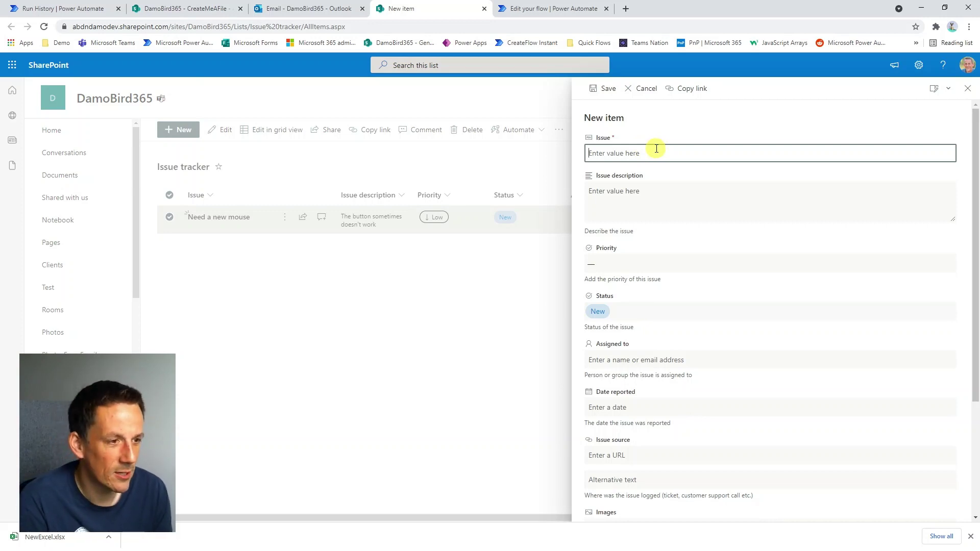
{"action": "type", "text": "Ne"}
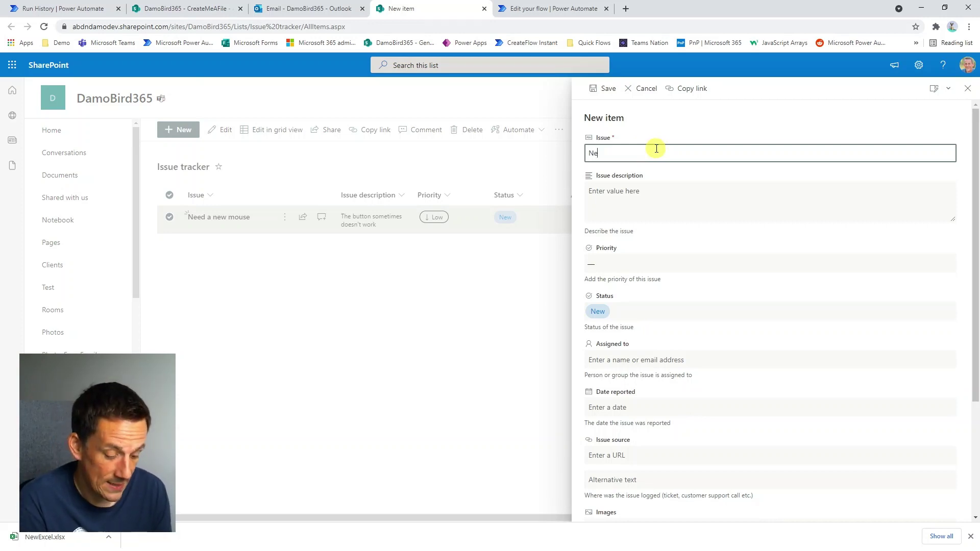
{"action": "type", "text": "ed a new keyb"}
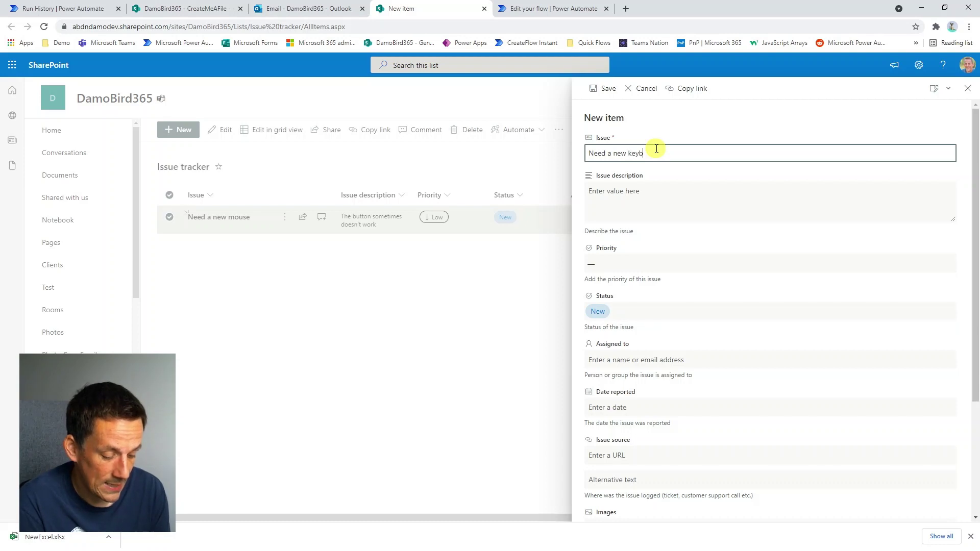
{"action": "type", "text": "oard"}
{"action": "left_click", "coordinate": [630, 197]}
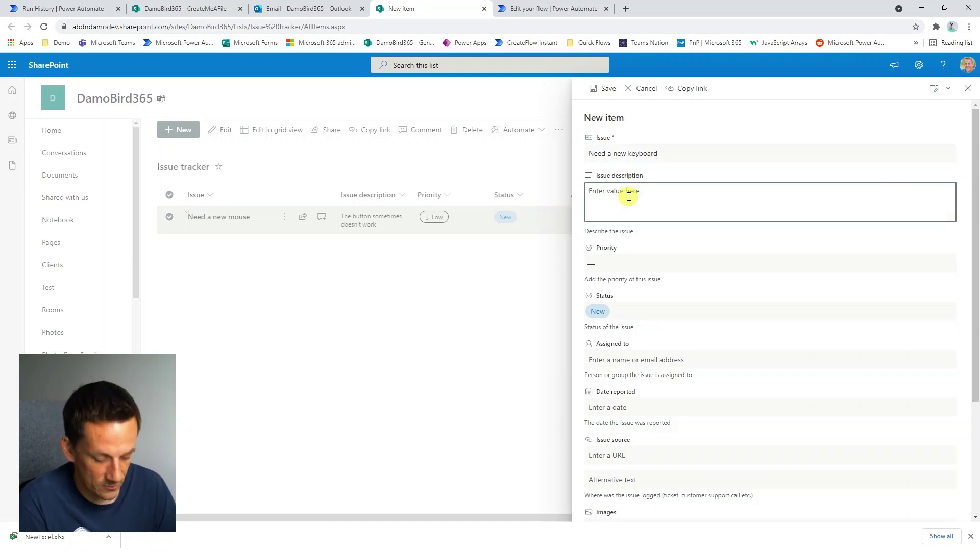
{"action": "type", "text": "Keyboard is"}
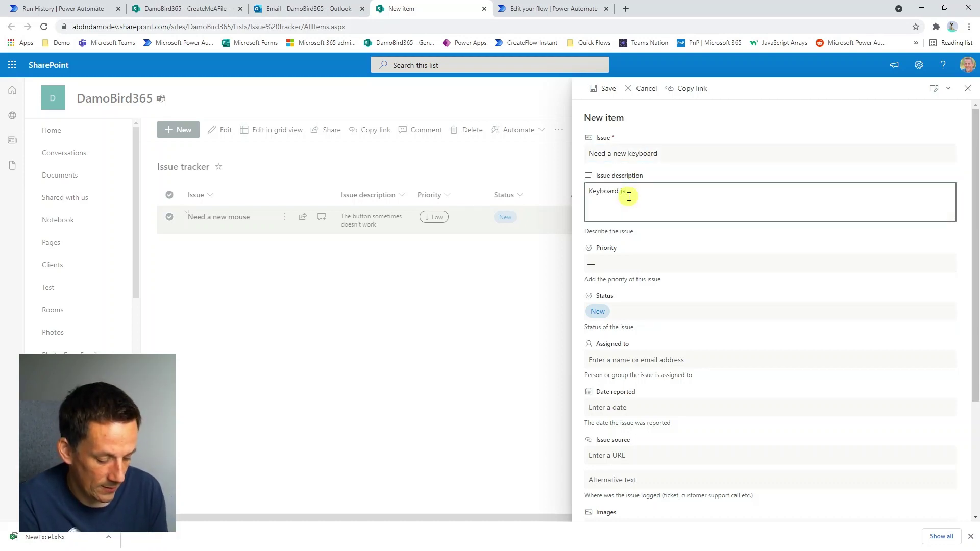
{"action": "type", "text": "n't working all the ti"}
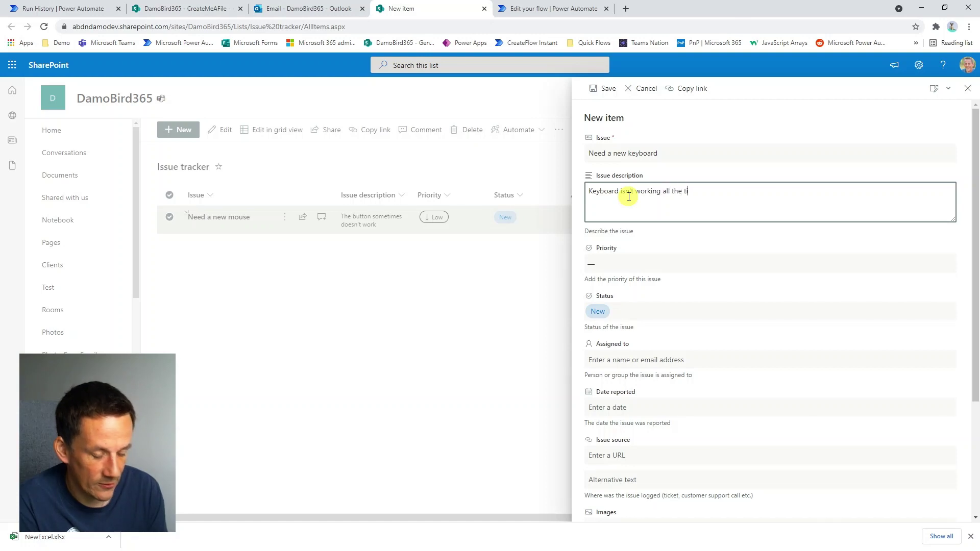
{"action": "type", "text": "me"}
{"action": "left_click", "coordinate": [615, 265]}
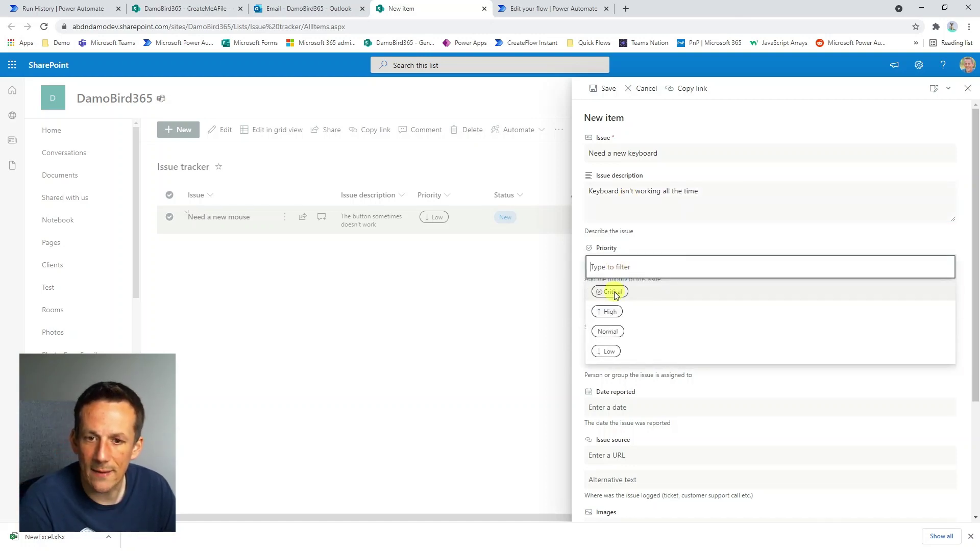
{"action": "left_click", "coordinate": [609, 332]}
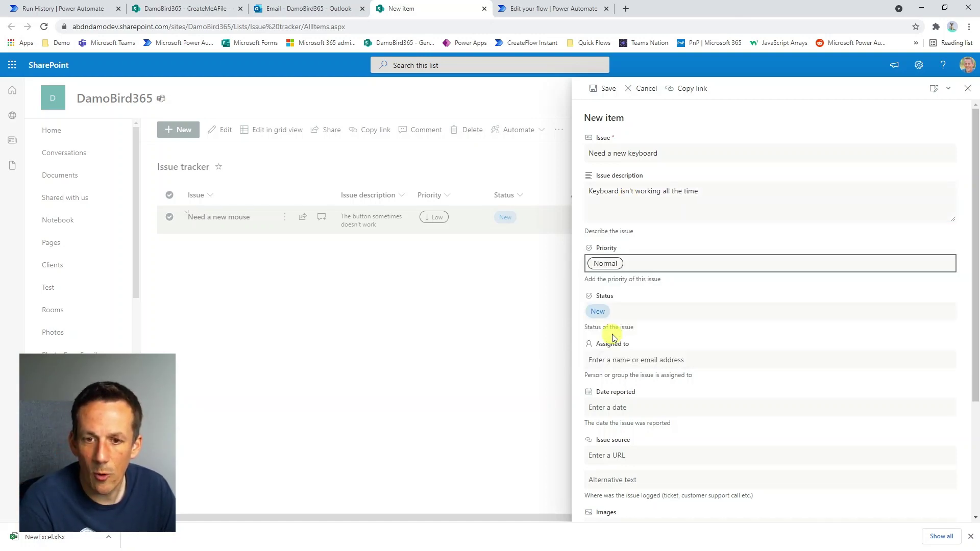
{"action": "left_click", "coordinate": [597, 88]}
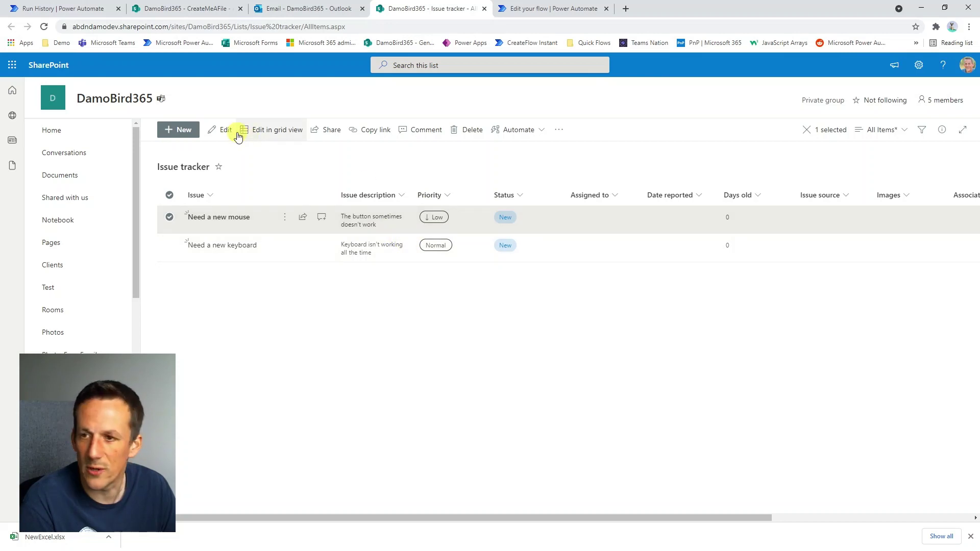
Save a Critical issue 'Need new PC for new employee' with its title reused as description.
{"action": "left_click", "coordinate": [183, 130]}
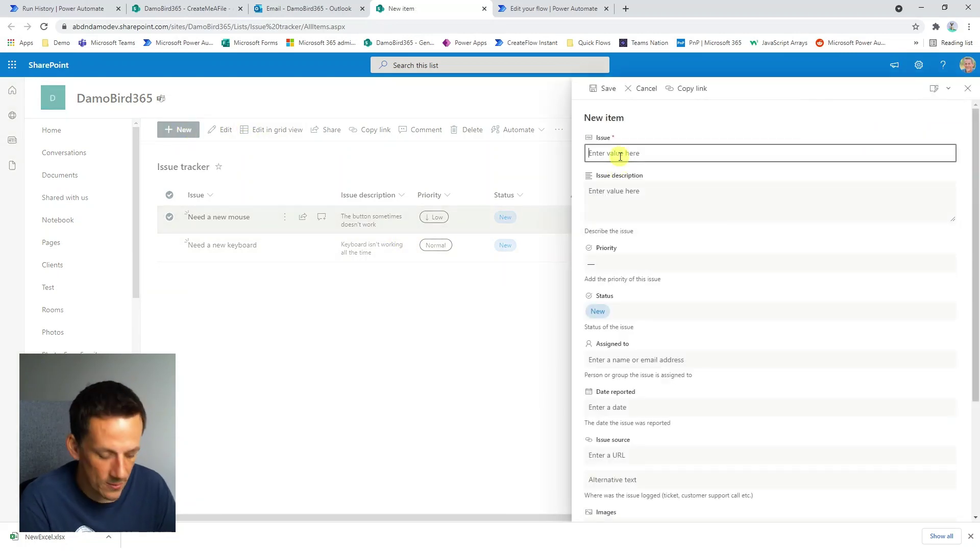
{"action": "type", "text": "Need new PC for"}
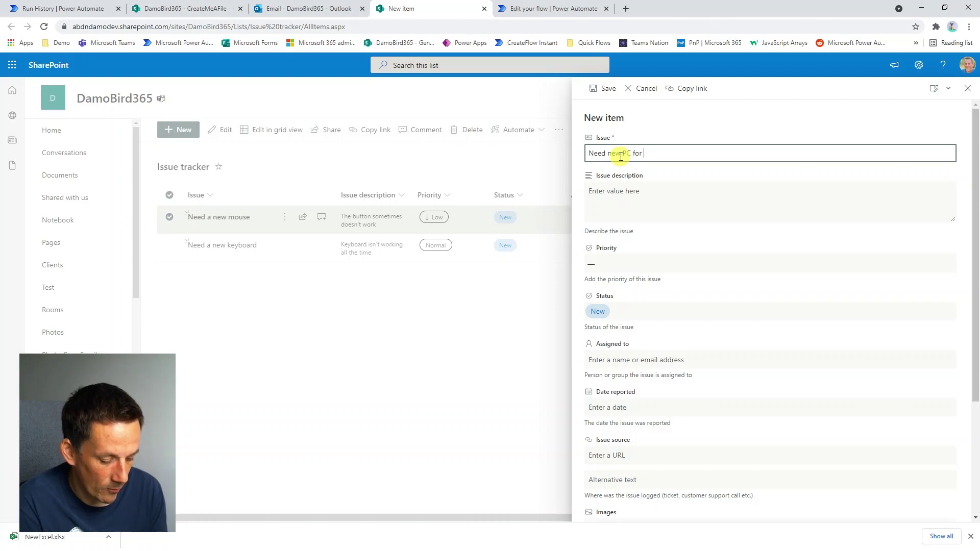
{"action": "type", "text": " new em"}
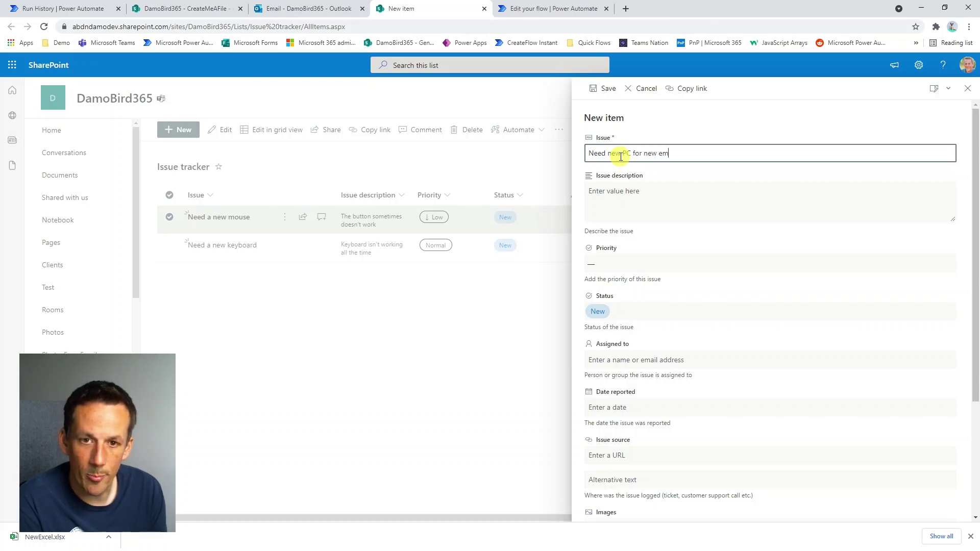
{"action": "type", "text": "ployee"}
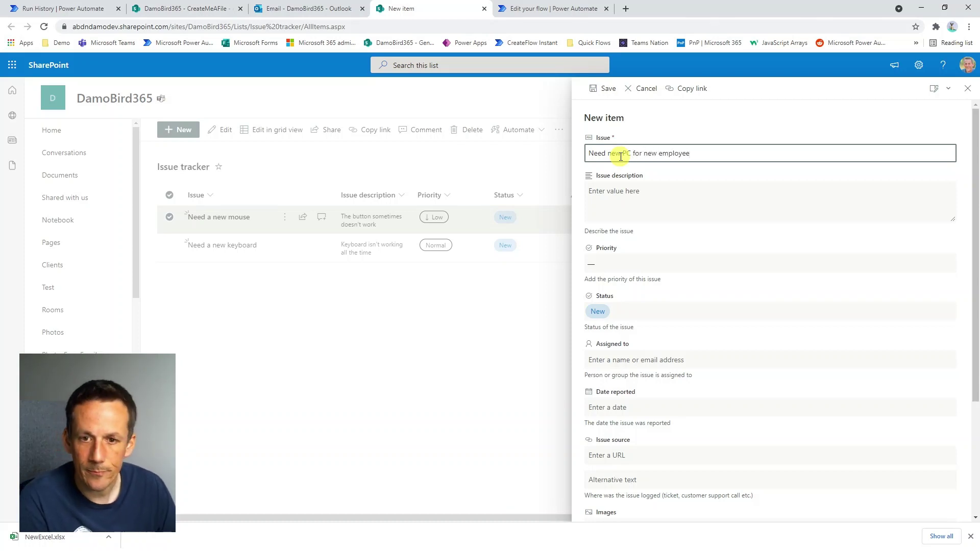
{"action": "left_click", "coordinate": [617, 263]}
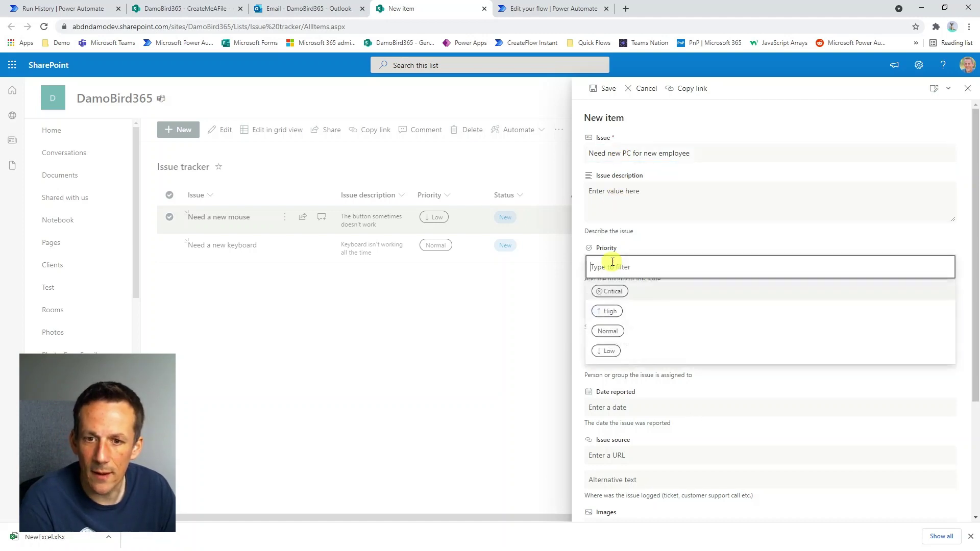
{"action": "left_click", "coordinate": [621, 292]}
{"action": "left_click_drag", "start_coordinate": [735, 149], "coordinate": [575, 154]}
{"action": "key", "text": "ctrl+c"}
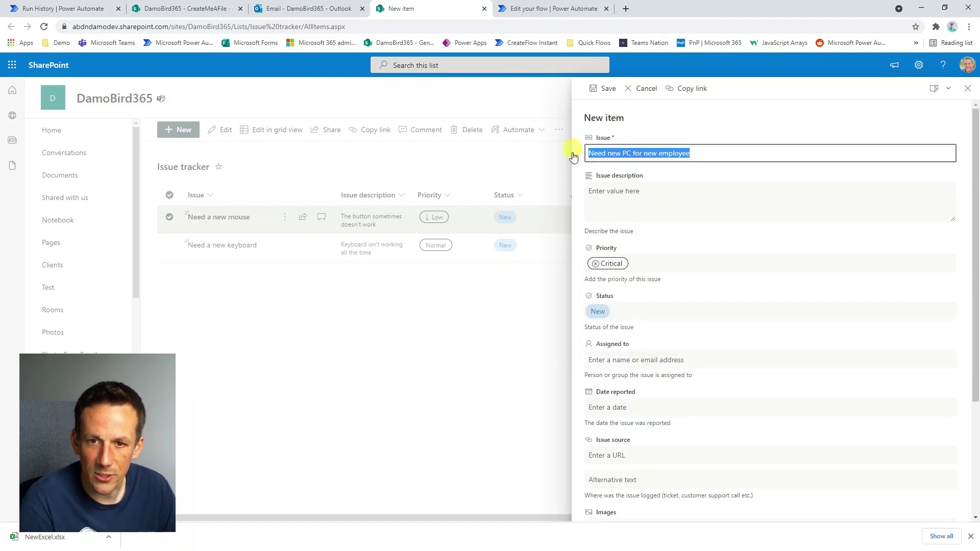
{"action": "left_click", "coordinate": [667, 206]}
{"action": "key", "text": "ctrl+v"}
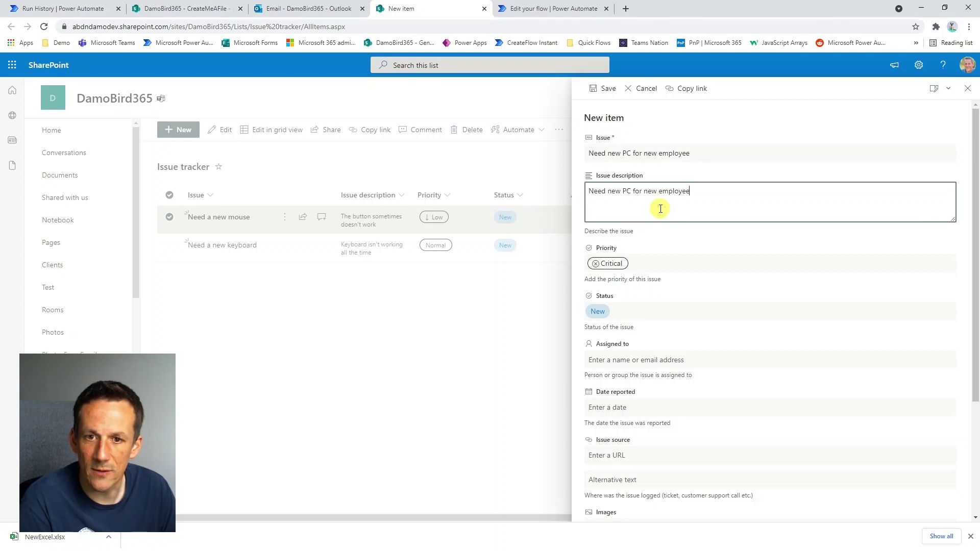
{"action": "left_click", "coordinate": [606, 90]}
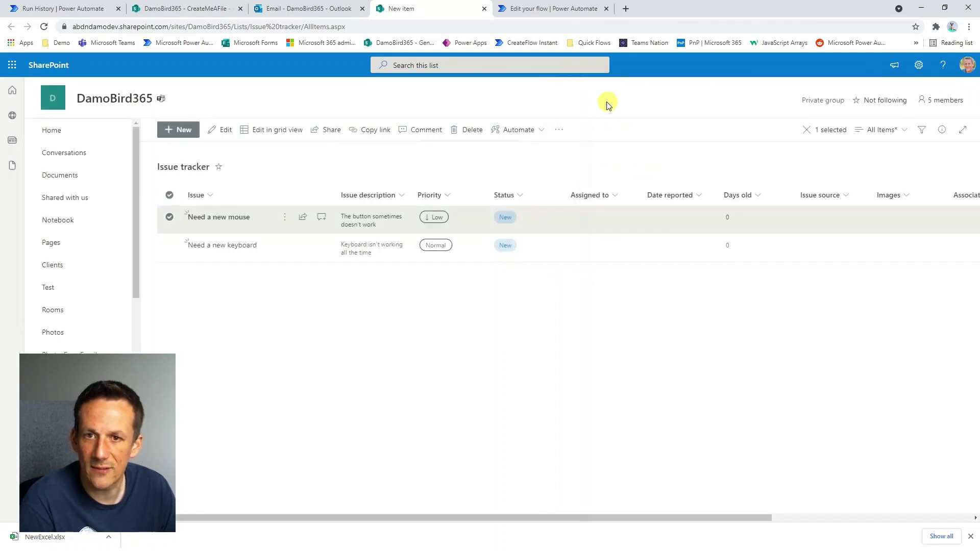
Check the successful run and read the 'Critical Issue Logged' email about the new PC.
{"action": "left_click", "coordinate": [531, 10]}
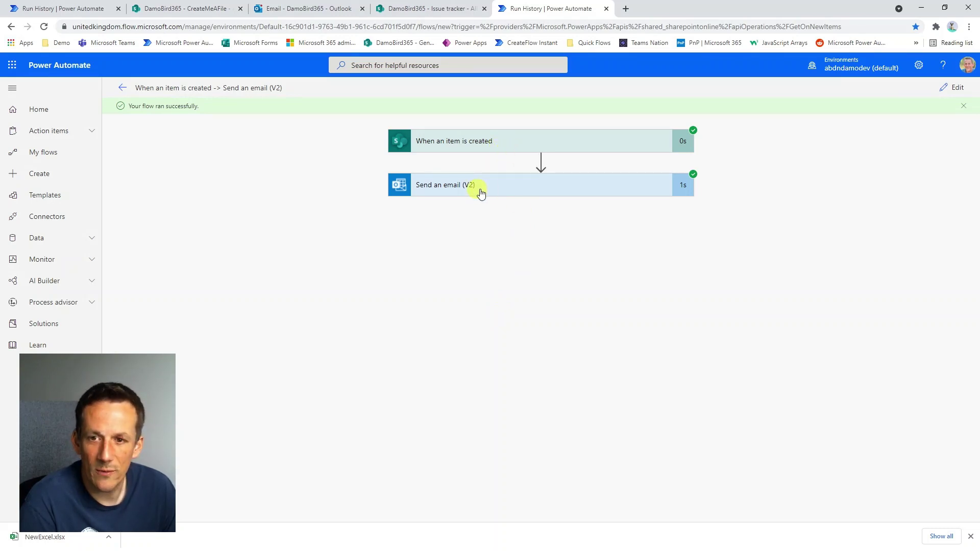
{"action": "left_click", "coordinate": [278, 9]}
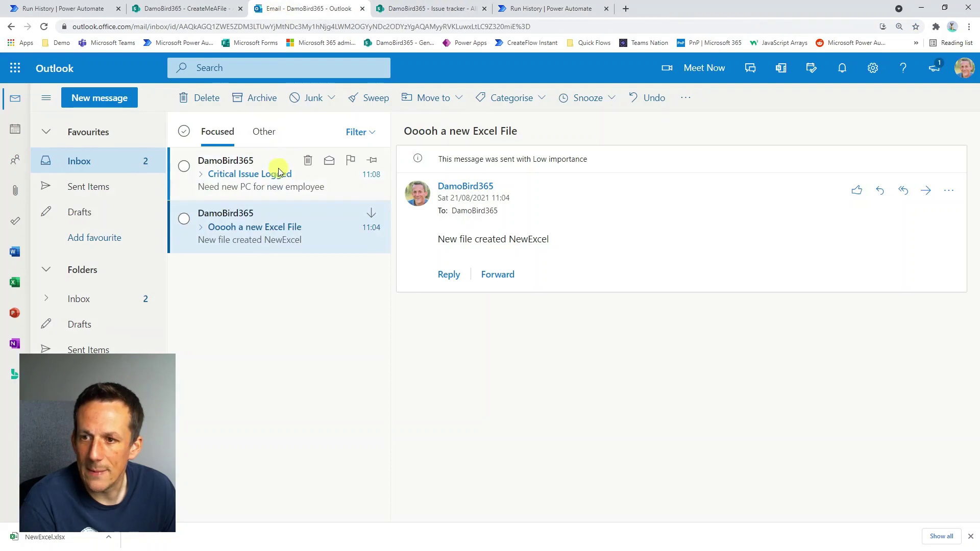
{"action": "left_click", "coordinate": [266, 189]}
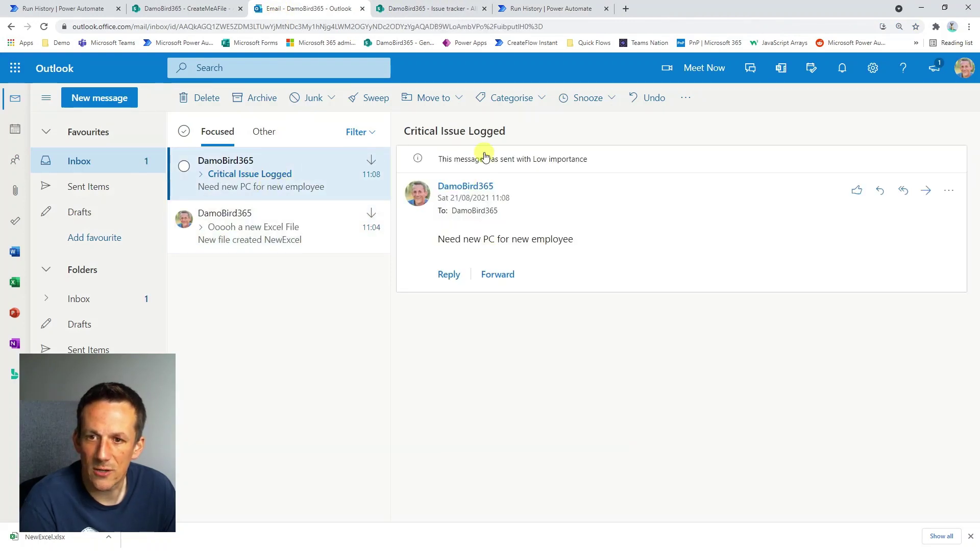
{"action": "left_click", "coordinate": [536, 8]}
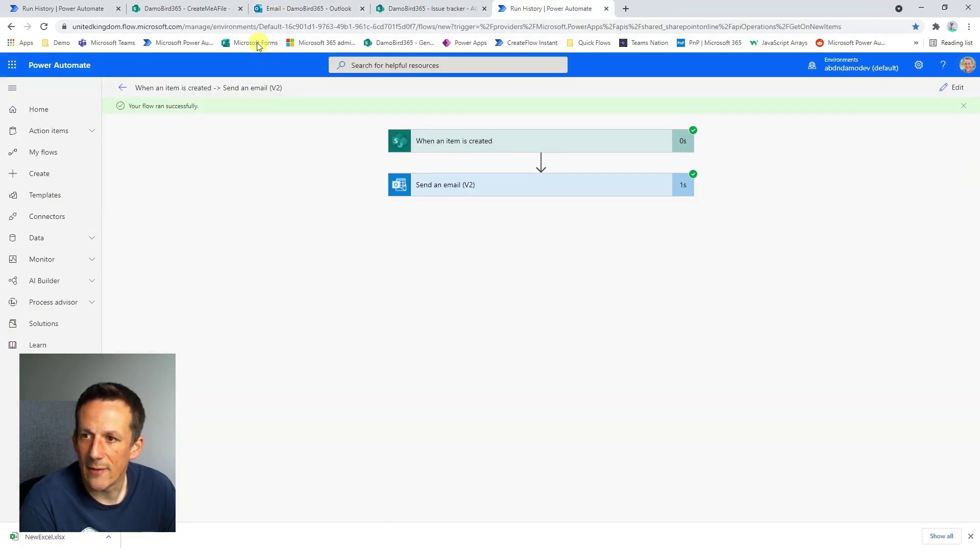
Verify the flow's latest run shows Succeeded, then open a new browser tab.
{"action": "left_click", "coordinate": [123, 88]}
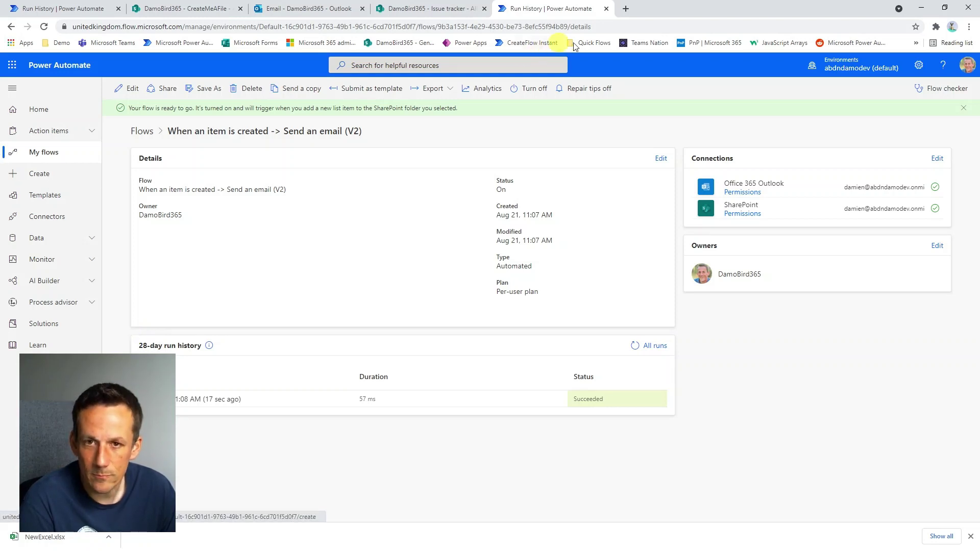
{"action": "left_click", "coordinate": [300, 11]}
{"action": "left_click", "coordinate": [626, 9]}
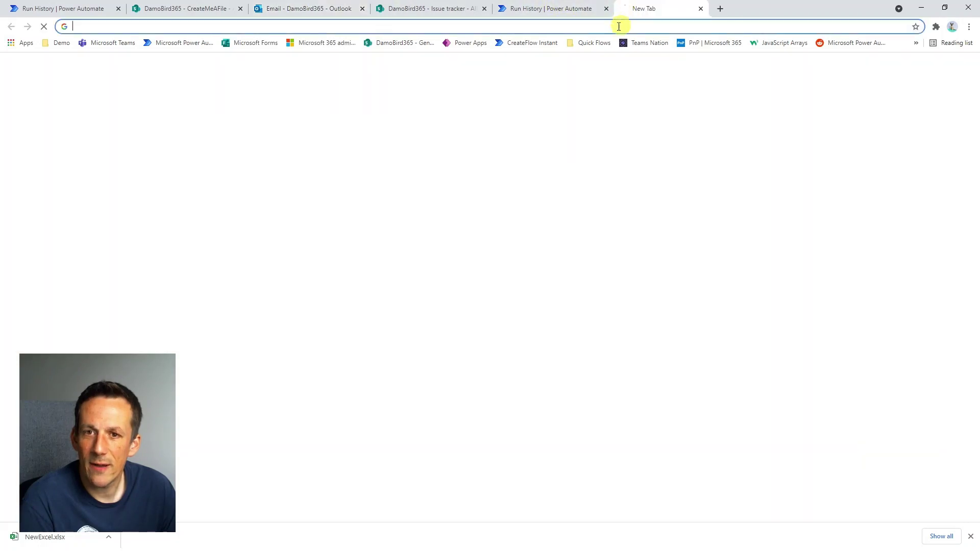
Start a new flow from the 'When a new Email Arrives' Quick Flows bookmark.
{"action": "left_click", "coordinate": [587, 43]}
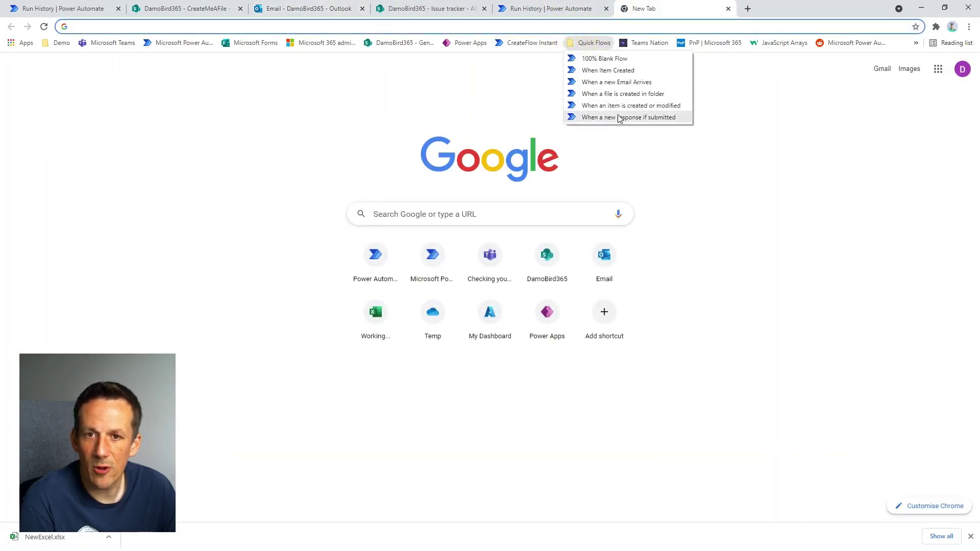
{"action": "left_click", "coordinate": [627, 83]}
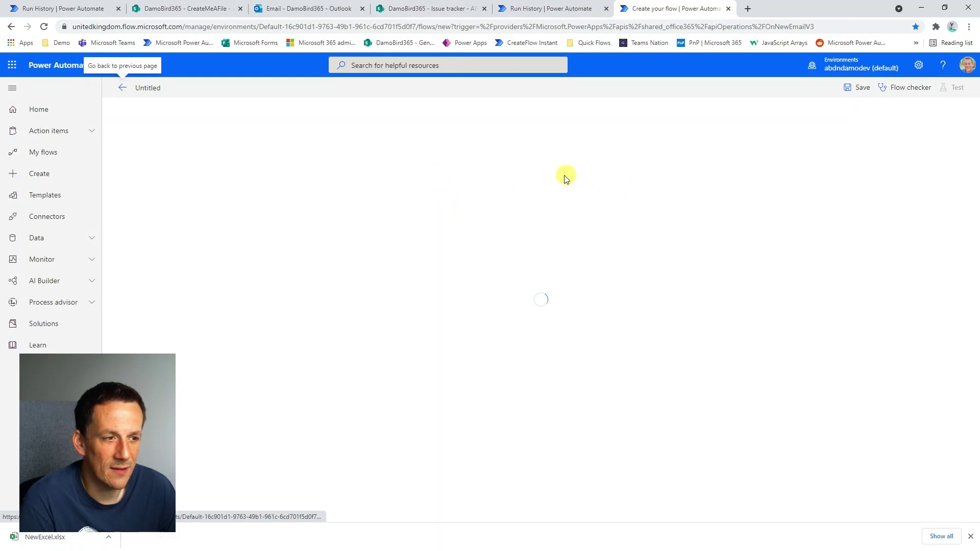
Reveal the trigger's advanced options and enter 'Hairy Con' in the Subject Filter.
{"action": "left_click", "coordinate": [421, 162]}
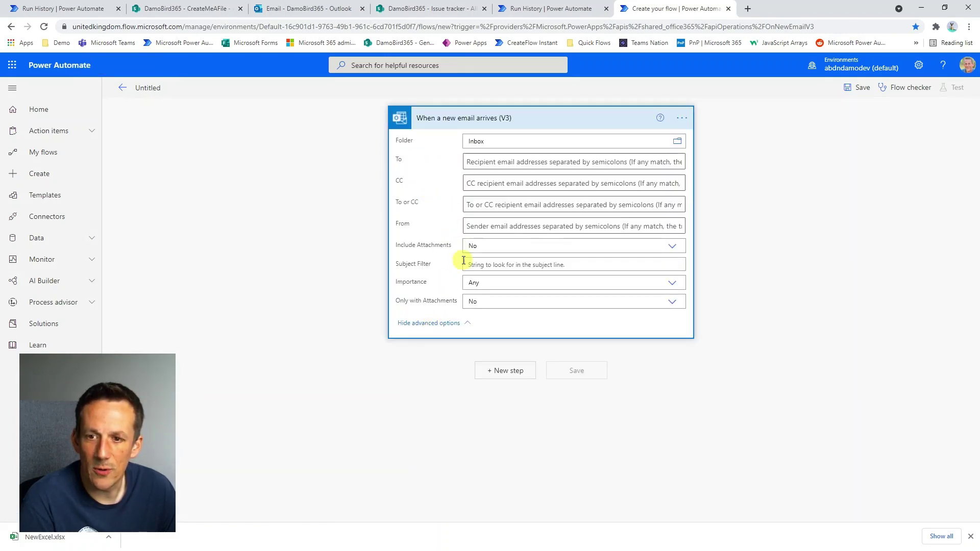
{"action": "left_click", "coordinate": [483, 266]}
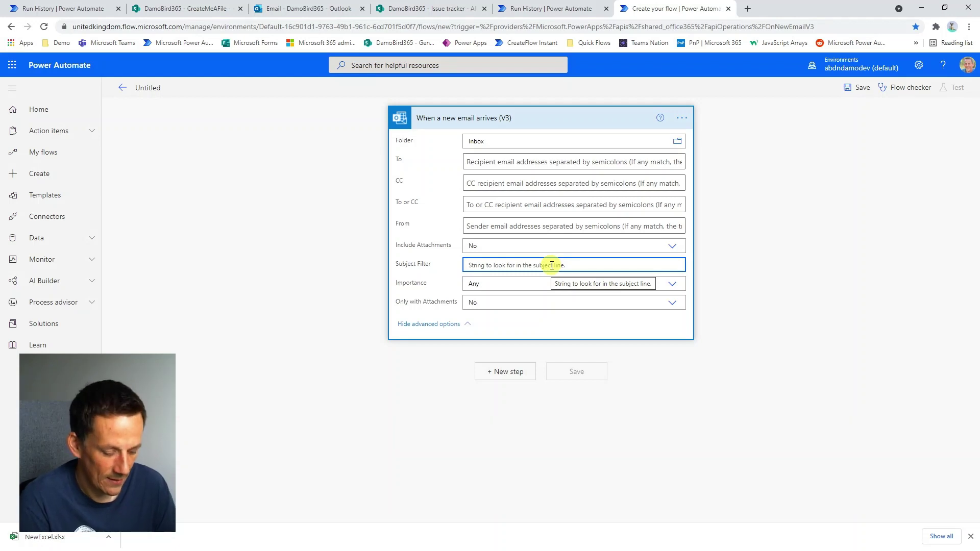
{"action": "type", "text": "Hairy"}
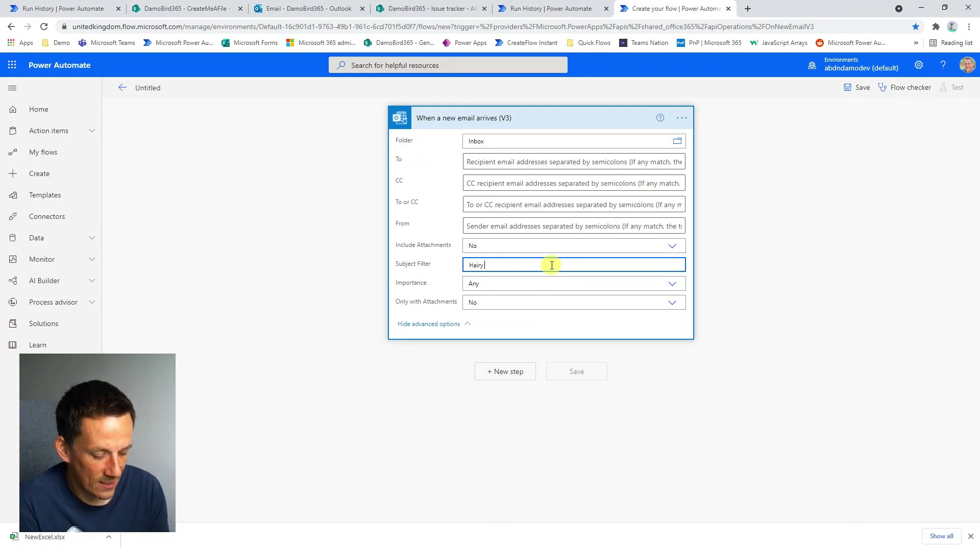
{"action": "type", "text": " Con"}
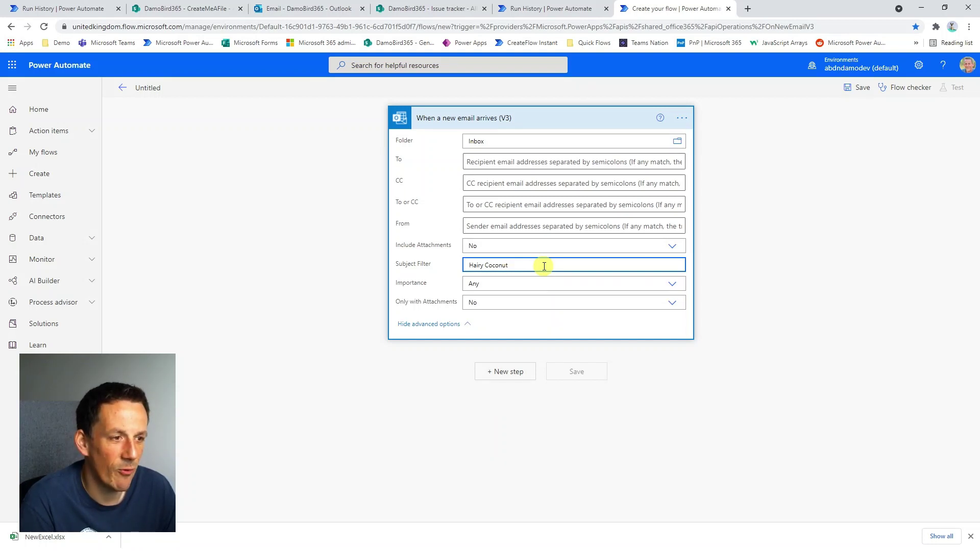
Add a Filter array step that tests the email Subject.
{"action": "left_click", "coordinate": [507, 372]}
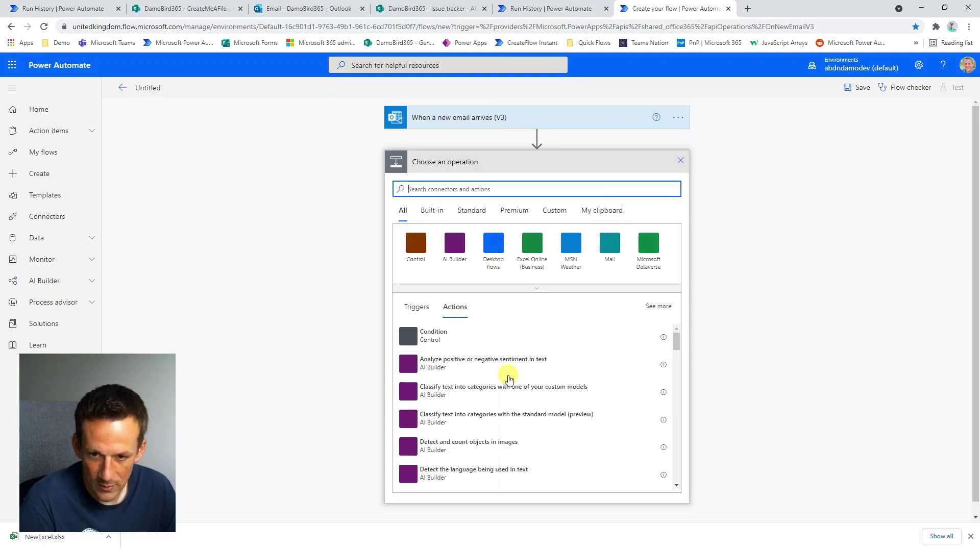
{"action": "type", "text": "filter"}
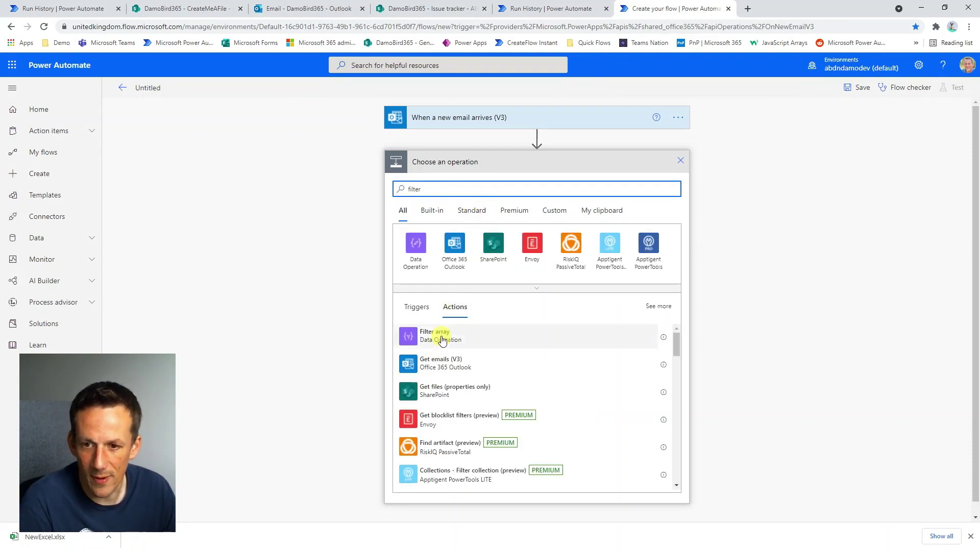
{"action": "left_click", "coordinate": [436, 335]}
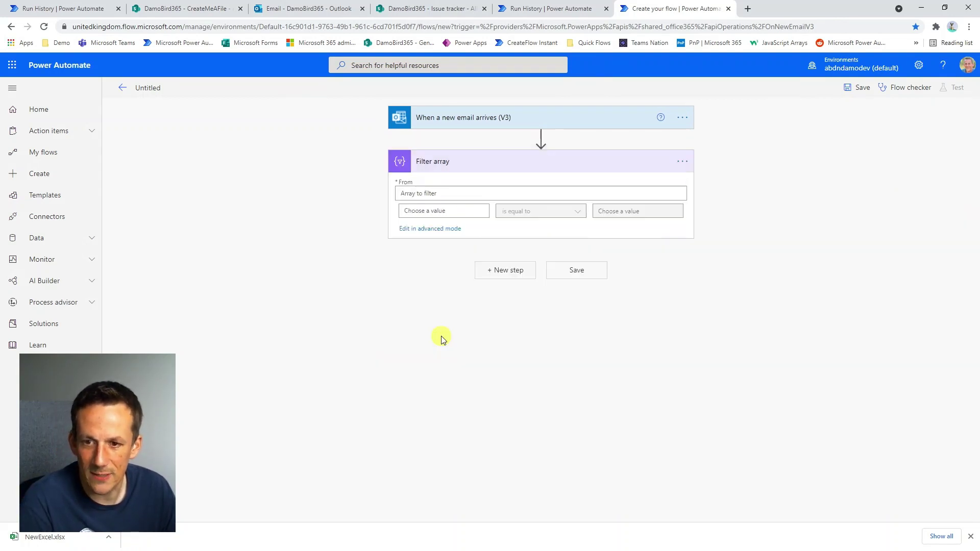
{"action": "left_click", "coordinate": [449, 212]}
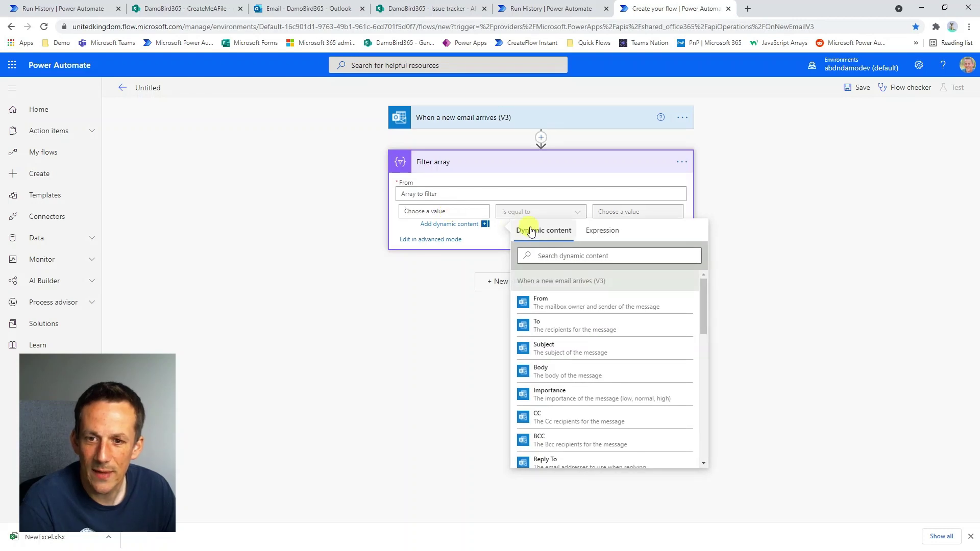
{"action": "left_click", "coordinate": [557, 255]}
{"action": "type", "text": "sub"}
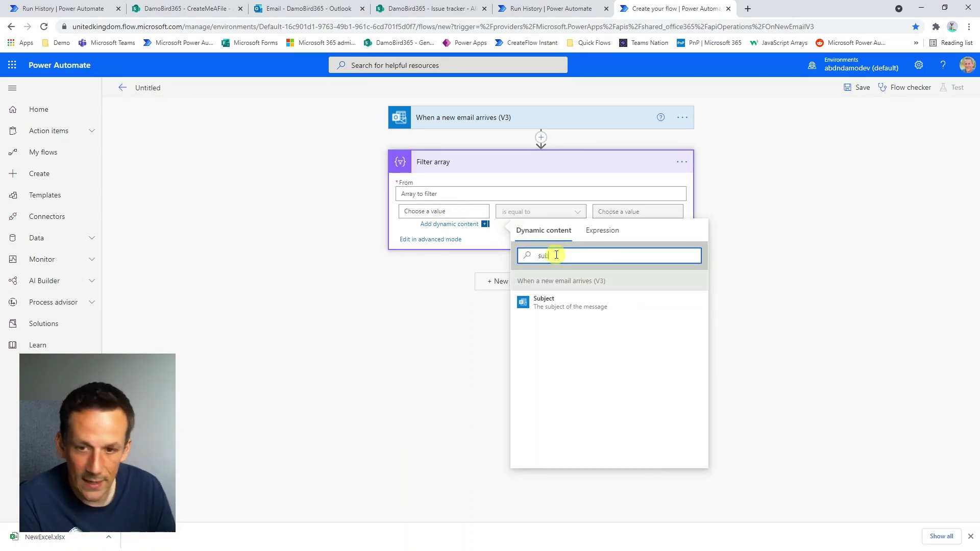
{"action": "left_click", "coordinate": [544, 303]}
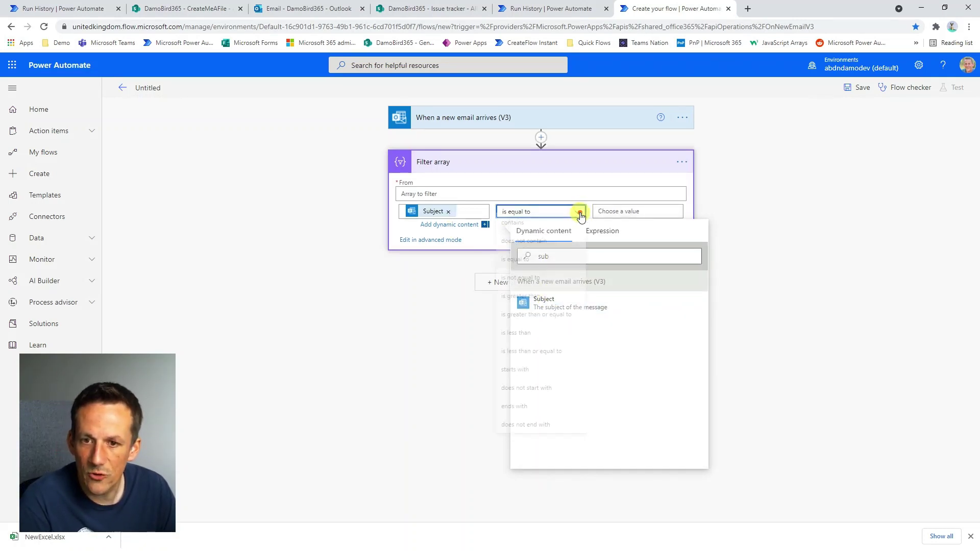
Make the condition Subject contains 'coconut' and copy it as an advanced-mode expression.
{"action": "left_click", "coordinate": [575, 212]}
{"action": "left_click", "coordinate": [543, 229]}
{"action": "left_click", "coordinate": [626, 211]}
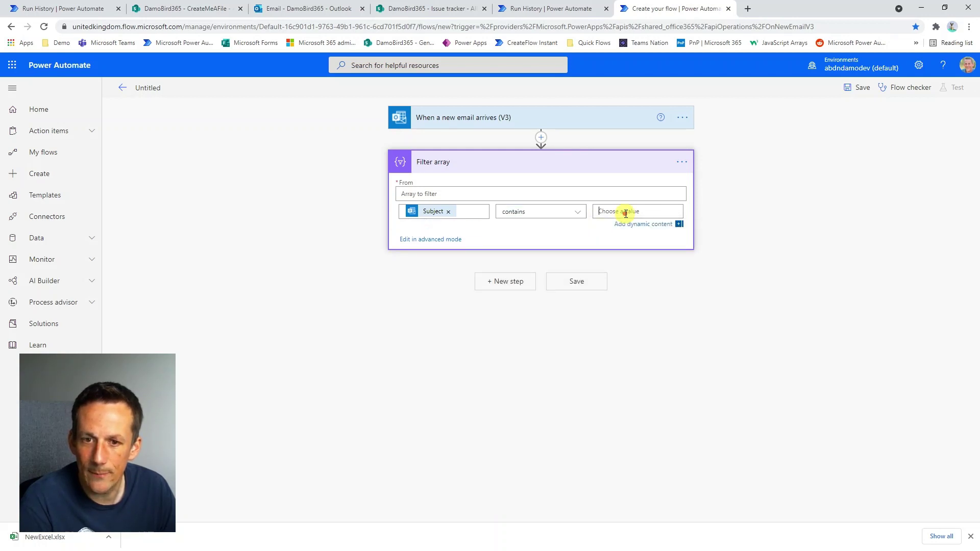
{"action": "type", "text": "codunt"}
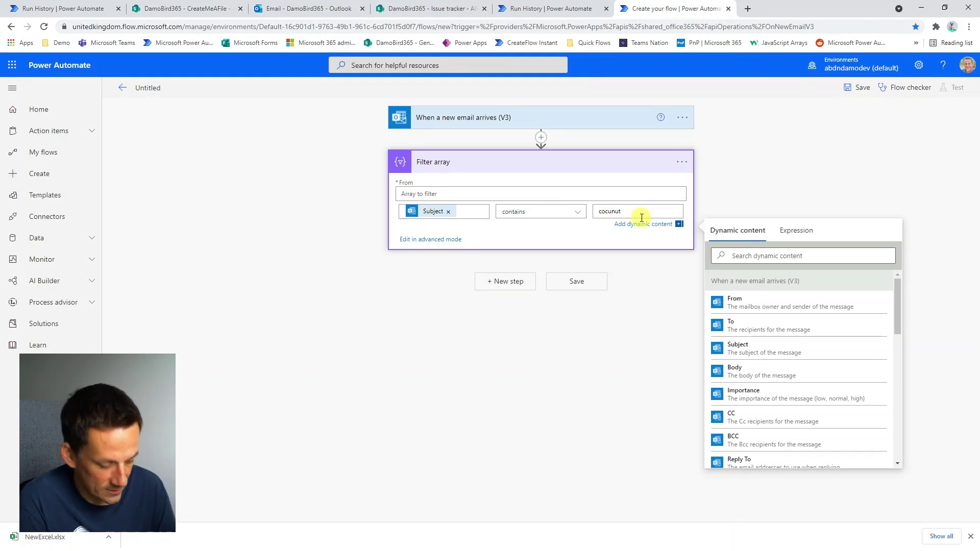
{"action": "key", "text": "BackSpace"}
{"action": "key", "text": "BackSpace"}
{"action": "key", "text": "BackSpace"}
{"action": "type", "text": "onut"}
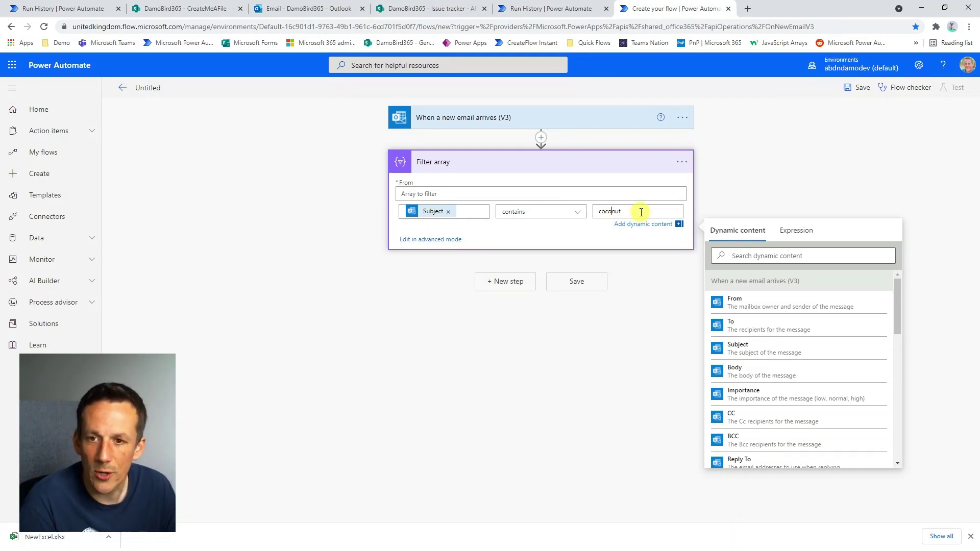
{"action": "left_click", "coordinate": [448, 239]}
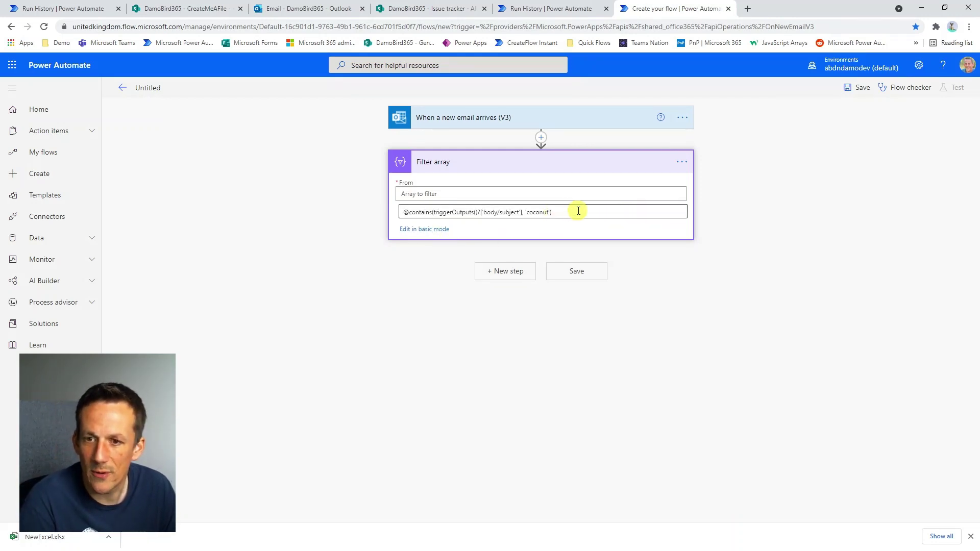
{"action": "key", "text": "ctrl+a"}
{"action": "key", "text": "ctrl+c"}
{"action": "left_click", "coordinate": [265, 343]}
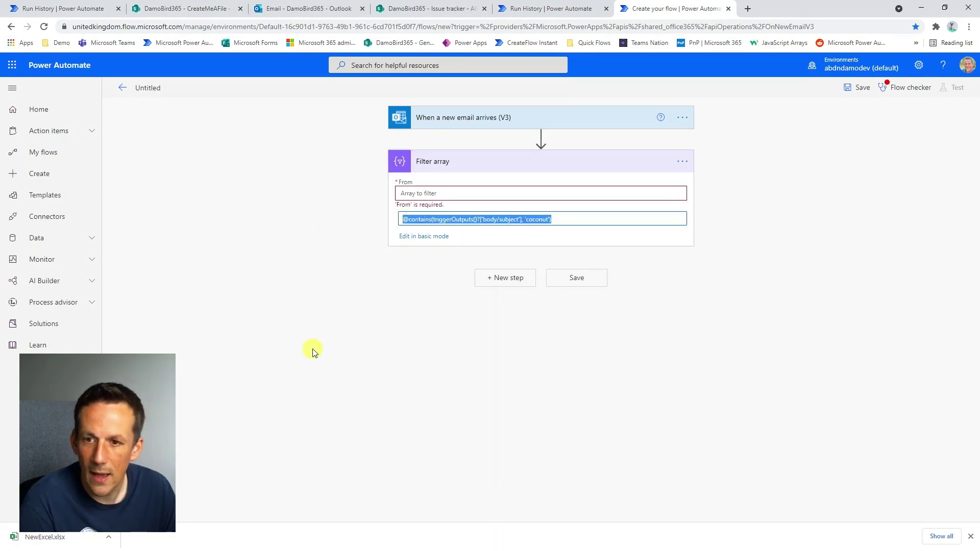
In the trigger's settings, add two trigger conditions, each with the copied coconut expression.
{"action": "left_click", "coordinate": [680, 122]}
{"action": "left_click", "coordinate": [680, 121]}
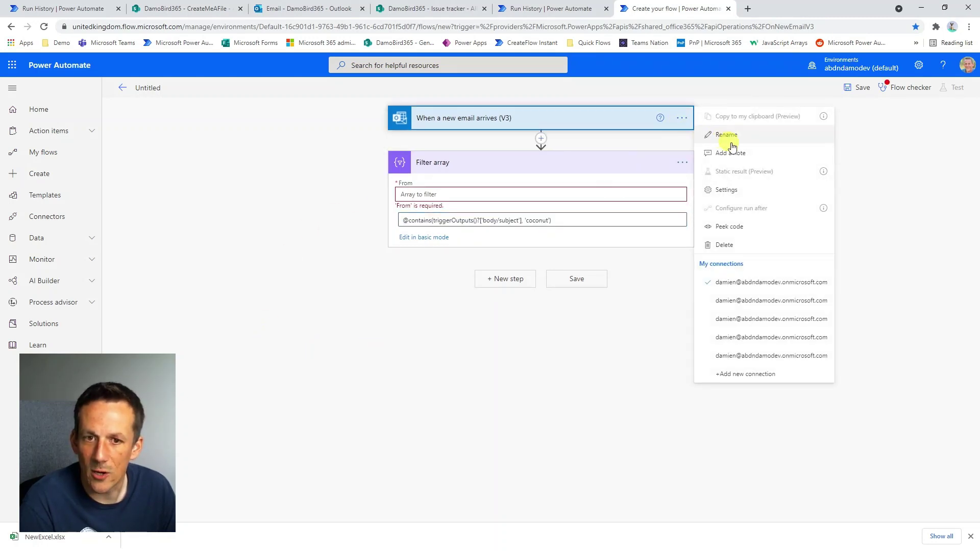
{"action": "left_click", "coordinate": [734, 190]}
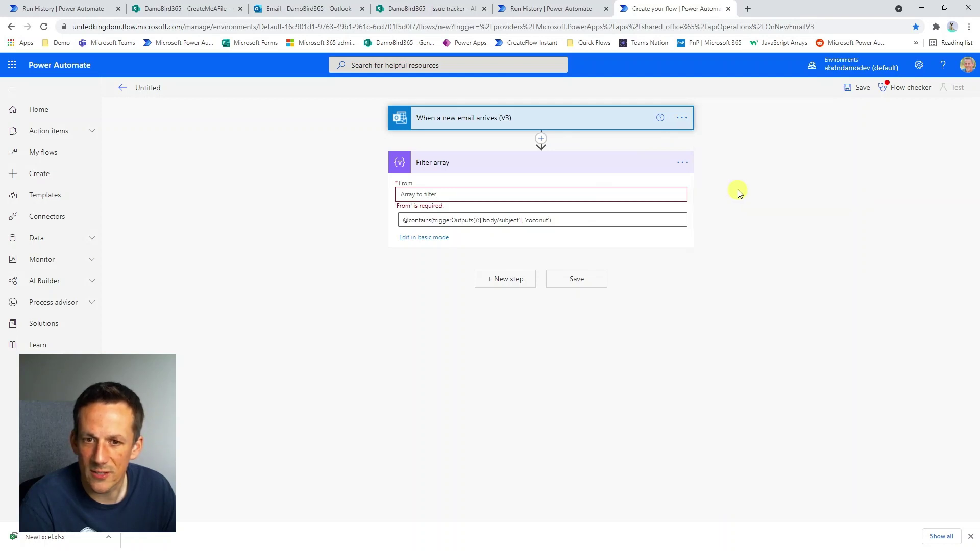
{"action": "left_click", "coordinate": [412, 378]}
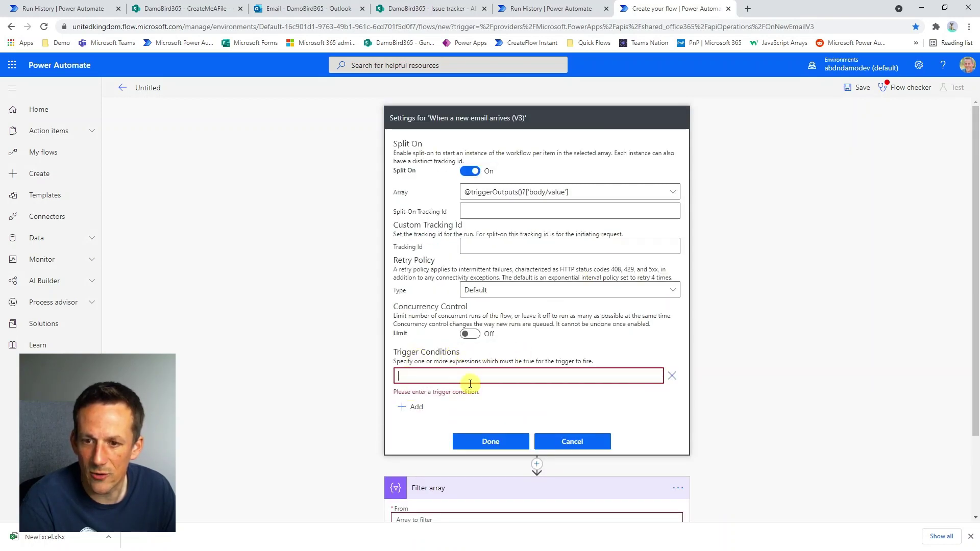
{"action": "key", "text": "ctrl+v"}
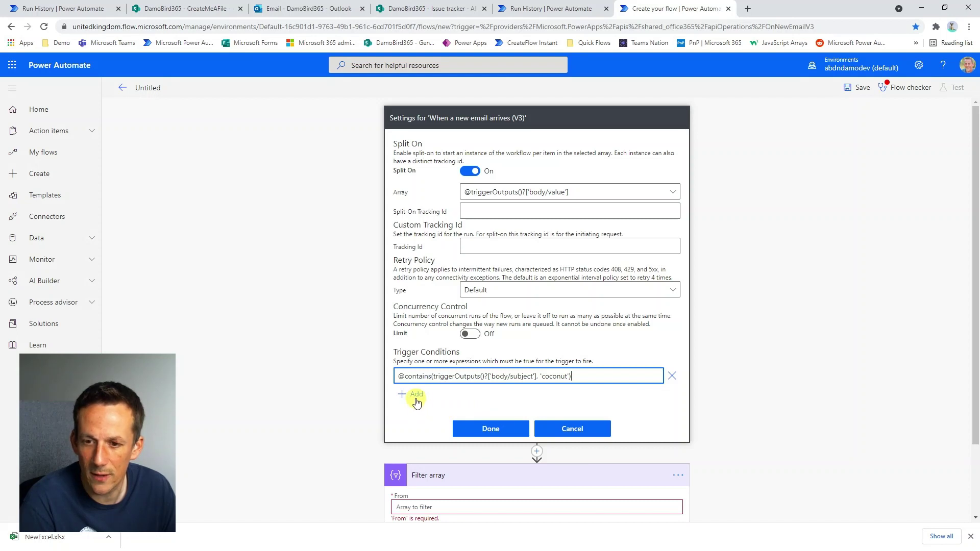
{"action": "left_click", "coordinate": [417, 394]}
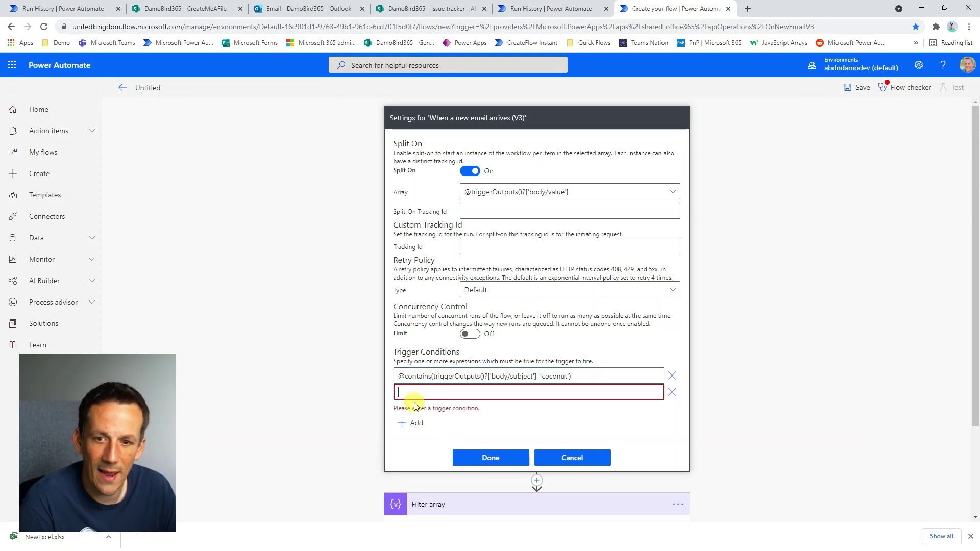
{"action": "key", "text": "ctrl+v"}
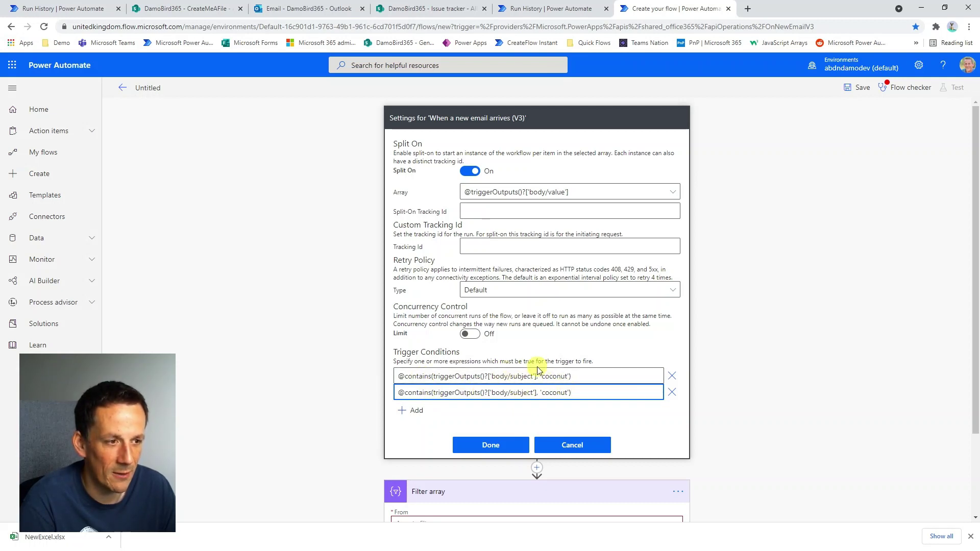
Change the second condition to 'hairy', add a third condition with 'yum', and apply.
{"action": "left_click_drag", "start_coordinate": [569, 394], "coordinate": [542, 393]}
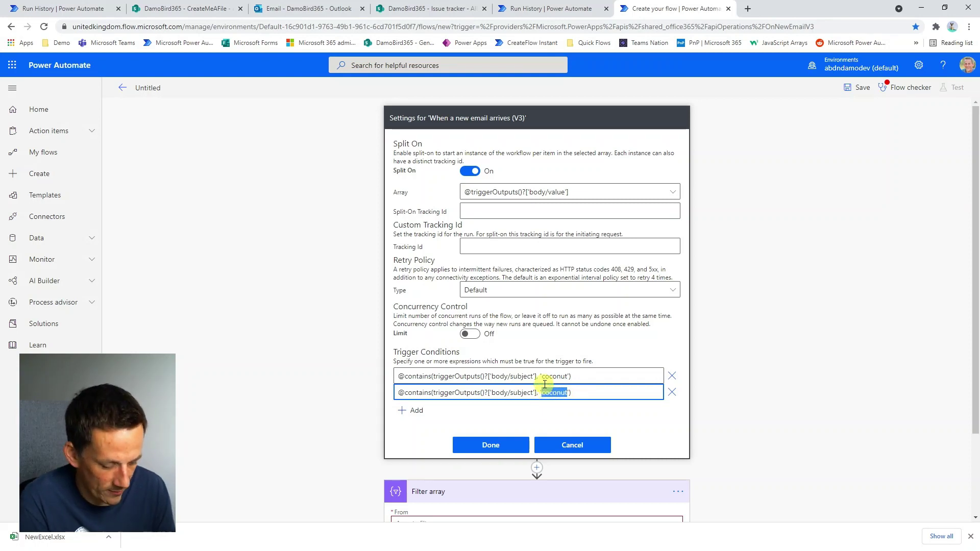
{"action": "type", "text": "hairy"}
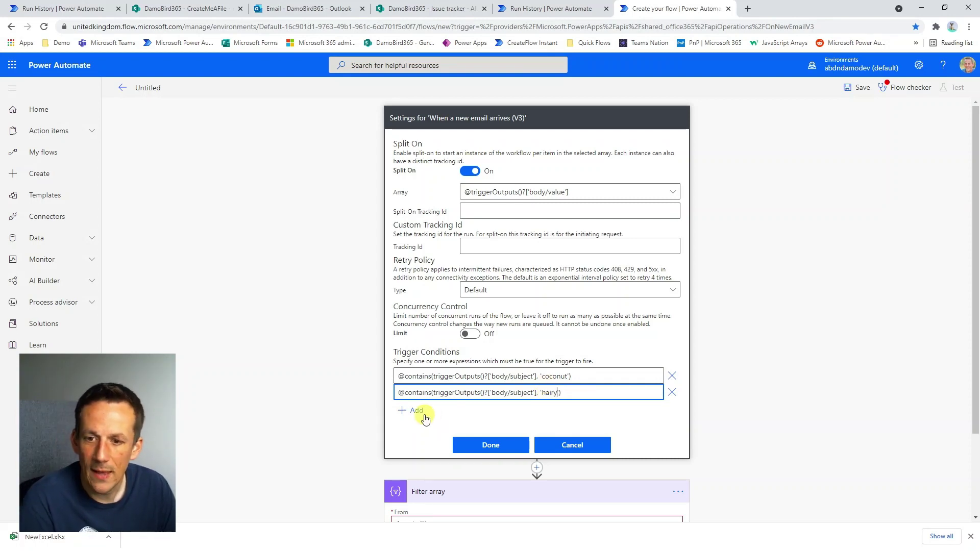
{"action": "left_click", "coordinate": [422, 411]}
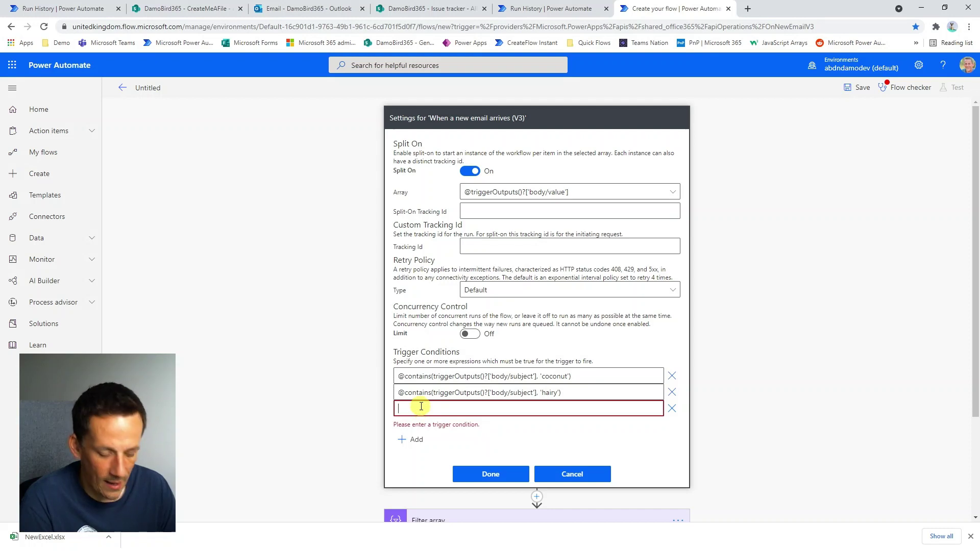
{"action": "type", "text": "@contains(triggerOutputs()?['body/subject'], 'coconut')"}
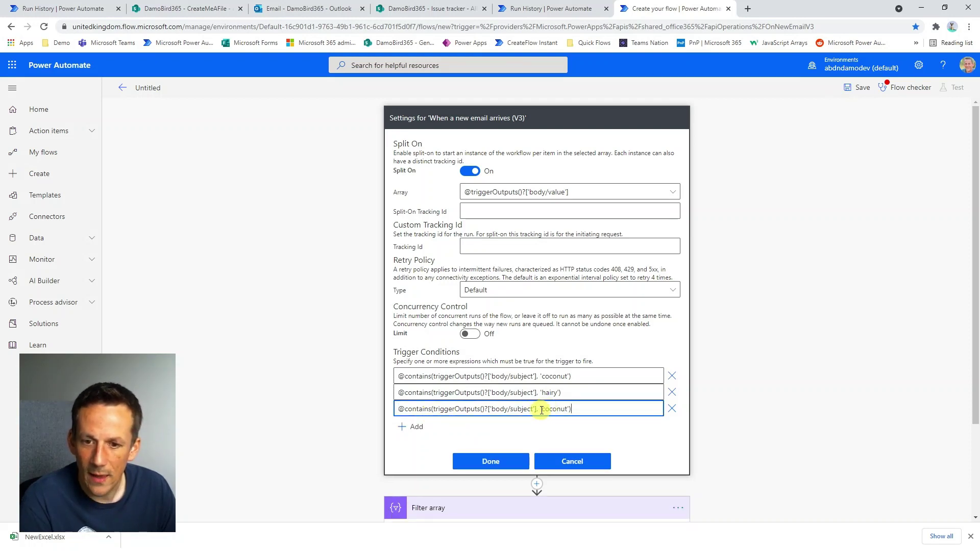
{"action": "double_click", "coordinate": [561, 409]}
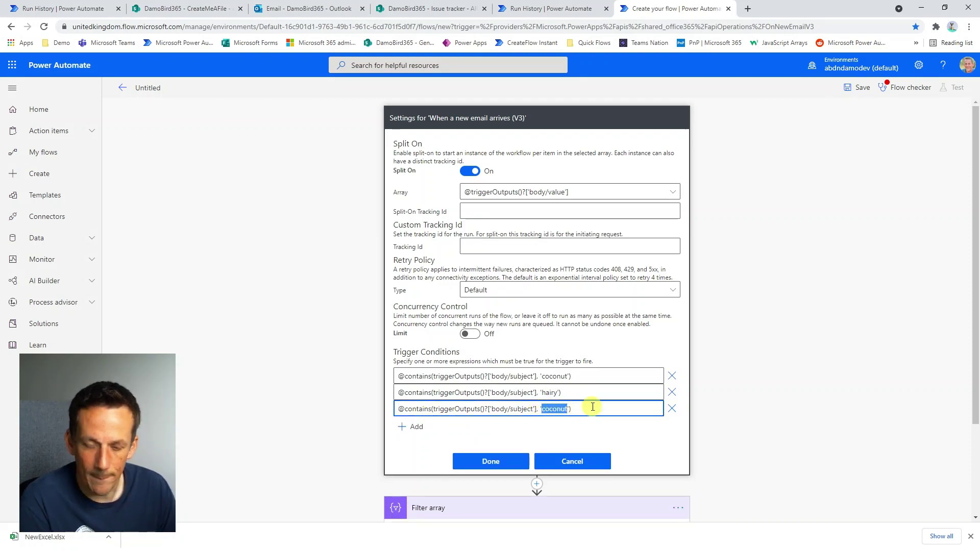
{"action": "type", "text": "yum"}
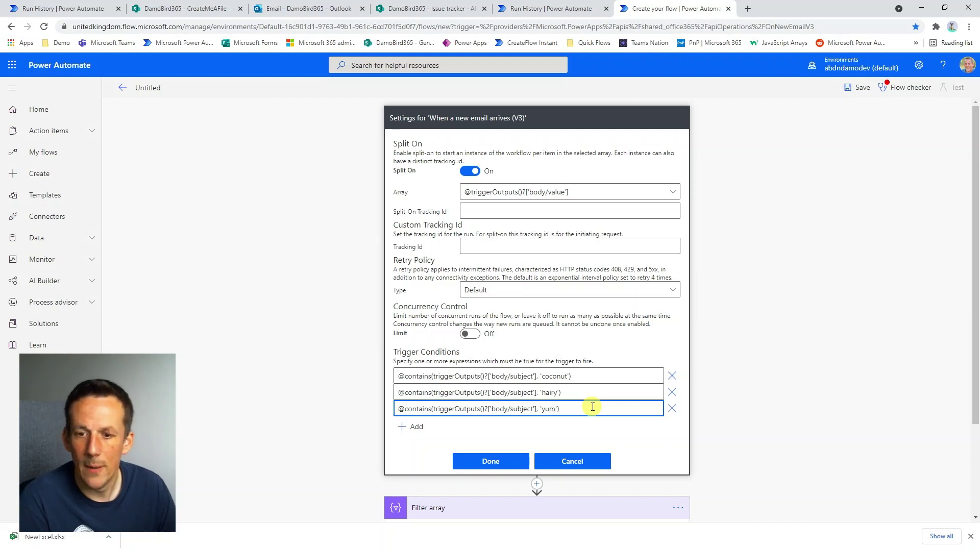
{"action": "left_click", "coordinate": [502, 466]}
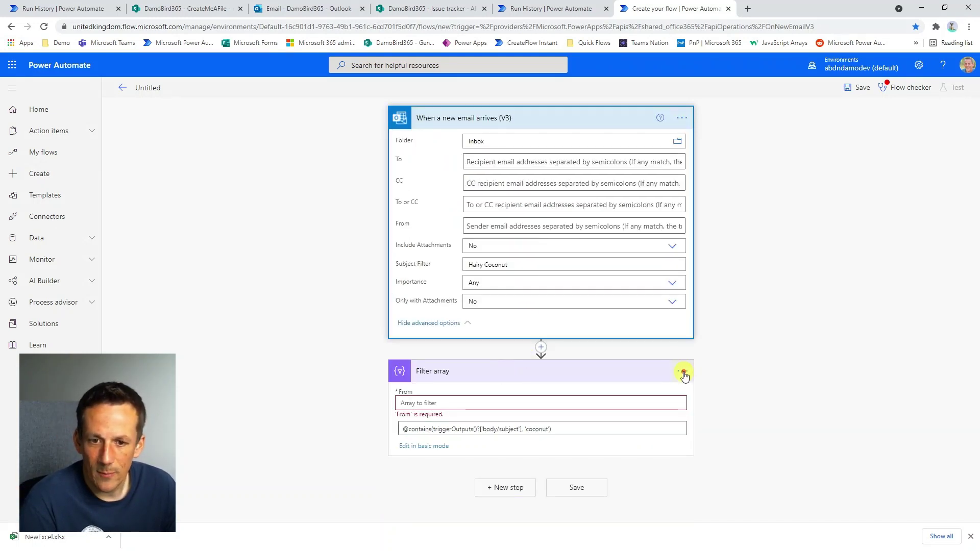
Delete the Filter array step and add a Compose action whose input is the email Subject.
{"action": "left_click", "coordinate": [683, 371]}
{"action": "left_click", "coordinate": [739, 496]}
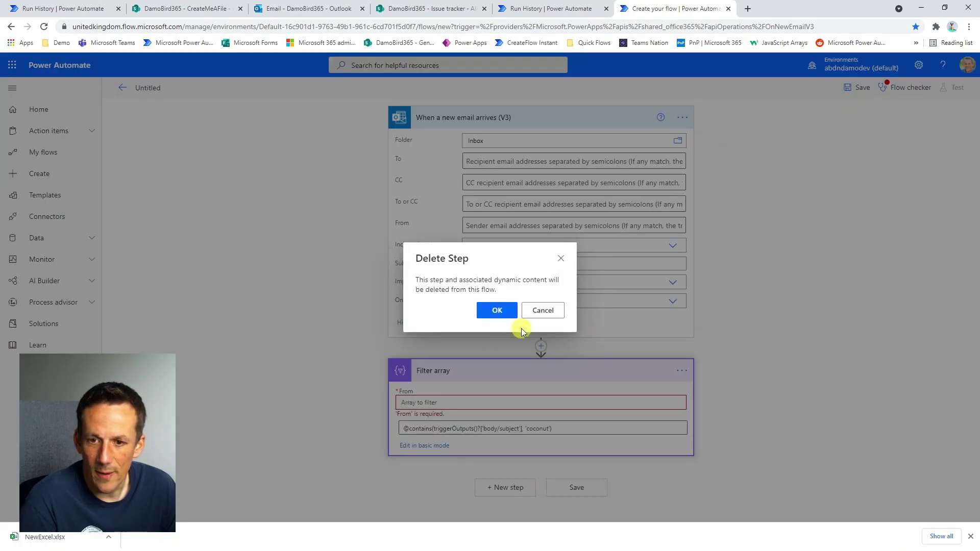
{"action": "left_click", "coordinate": [501, 309]}
{"action": "left_click", "coordinate": [506, 369]}
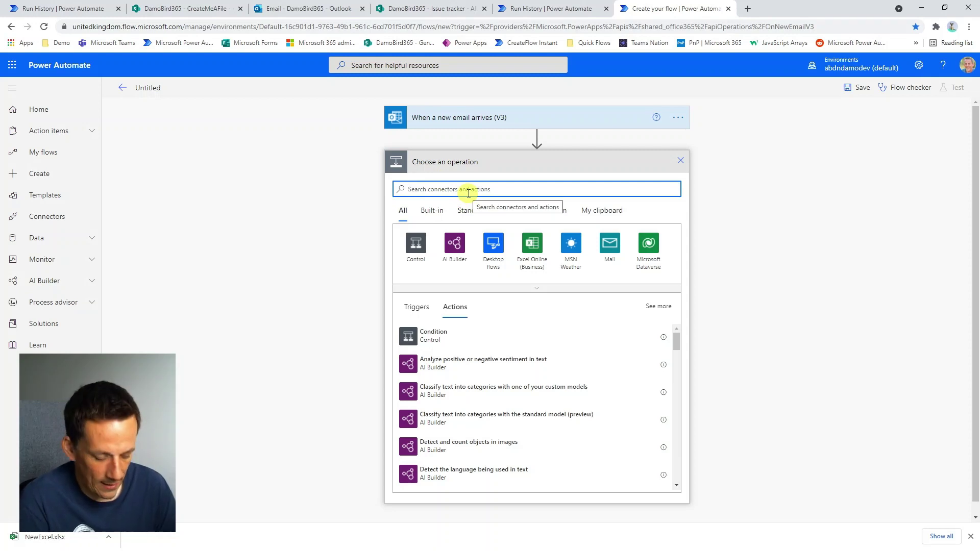
{"action": "type", "text": "compose"}
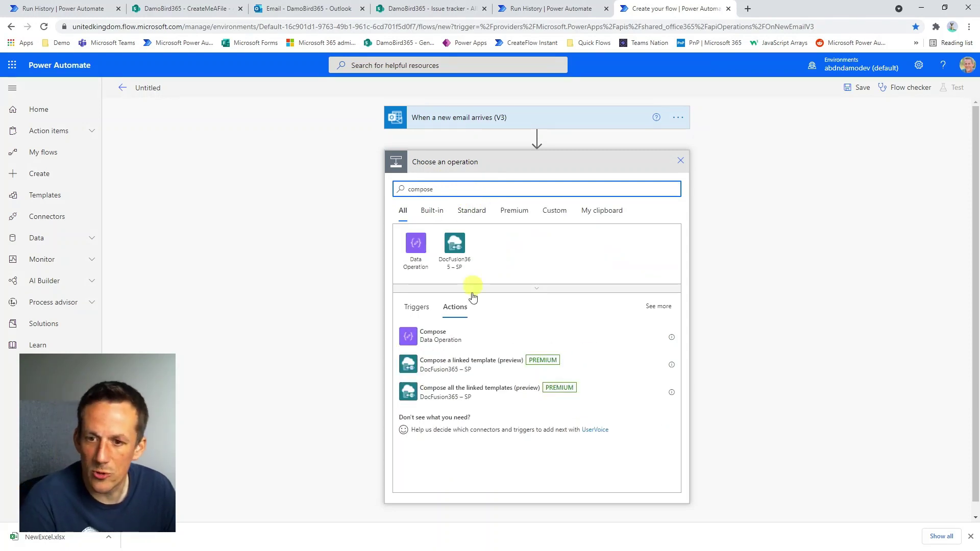
{"action": "left_click", "coordinate": [443, 337]}
{"action": "left_click", "coordinate": [482, 185]}
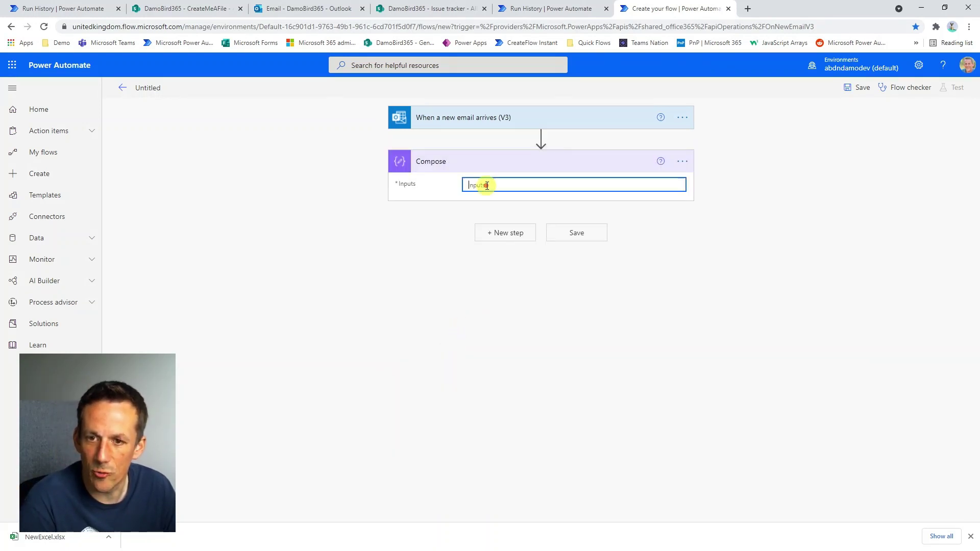
{"action": "left_click", "coordinate": [773, 325]}
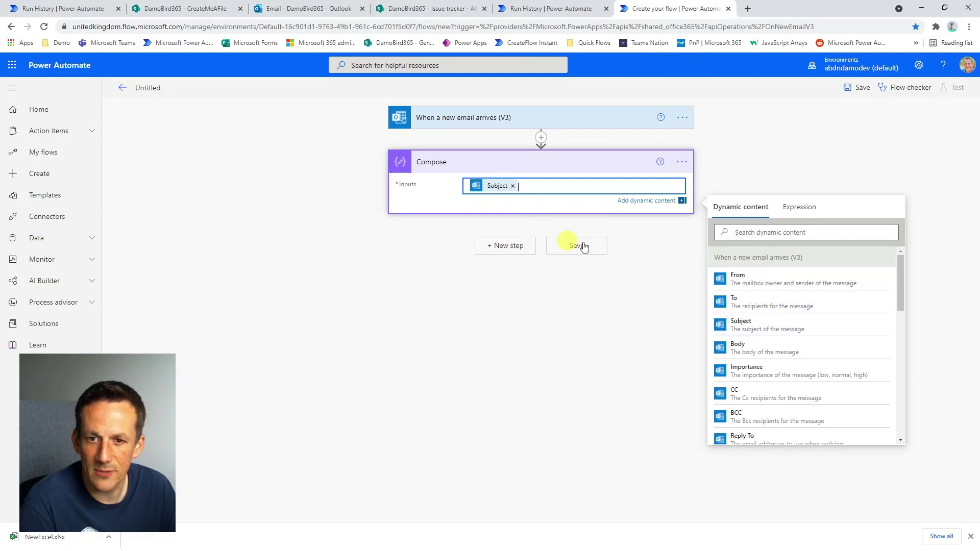
{"action": "left_click", "coordinate": [481, 122]}
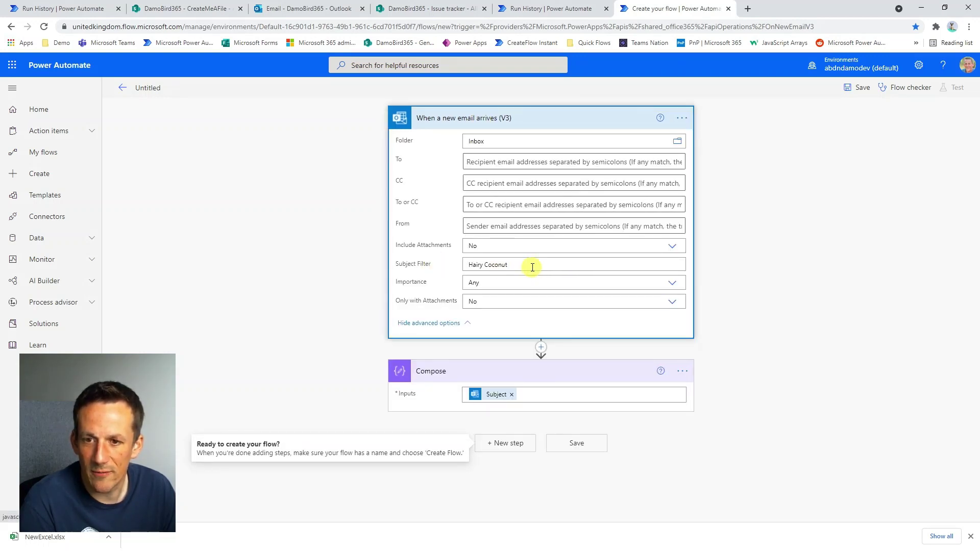
Clear the 'Hairy Coconut' Subject Filter text and save the flow.
{"action": "left_click_drag", "start_coordinate": [538, 265], "coordinate": [456, 265]}
{"action": "key", "text": "BackSpace"}
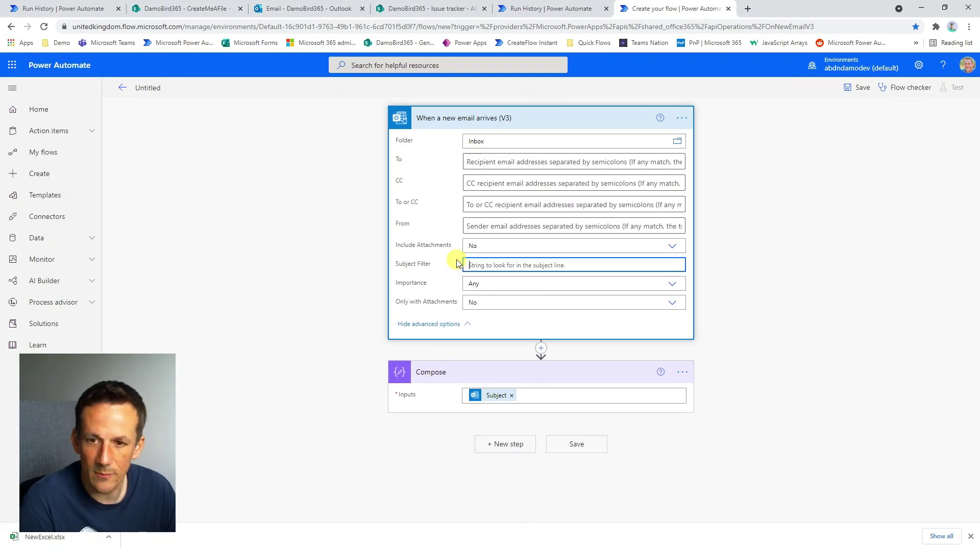
{"action": "left_click", "coordinate": [858, 88]}
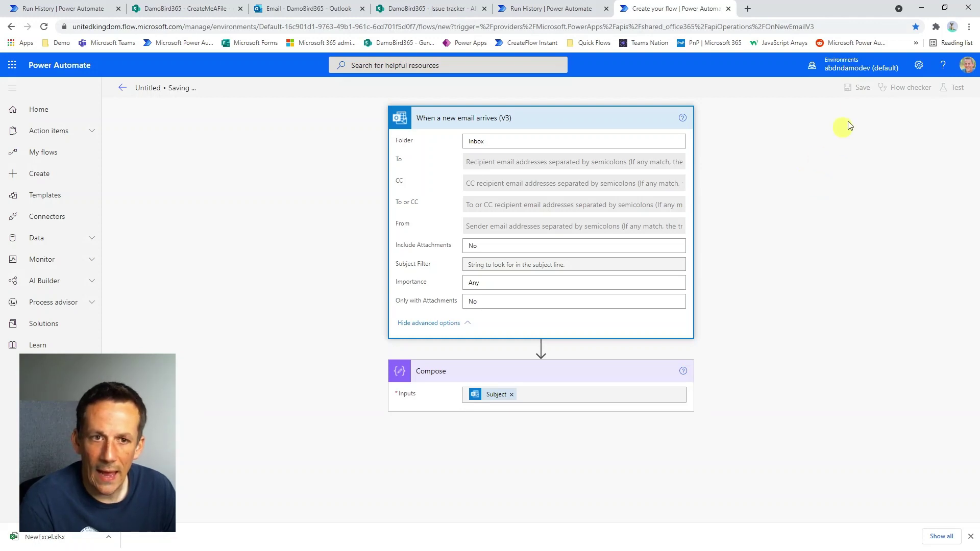
Run a manual test of the flow, then drag in and maximize the Outlook window.
{"action": "left_click", "coordinate": [954, 87]}
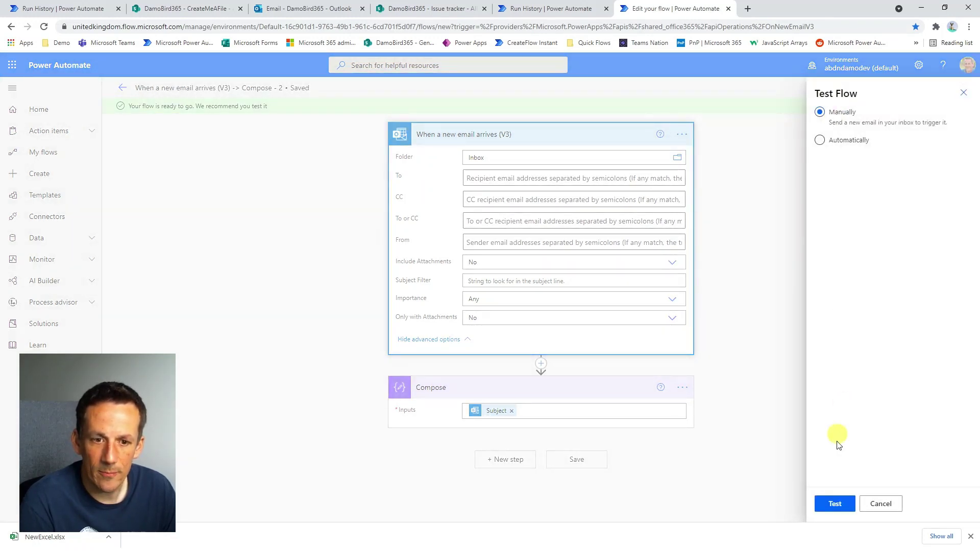
{"action": "left_click", "coordinate": [834, 504]}
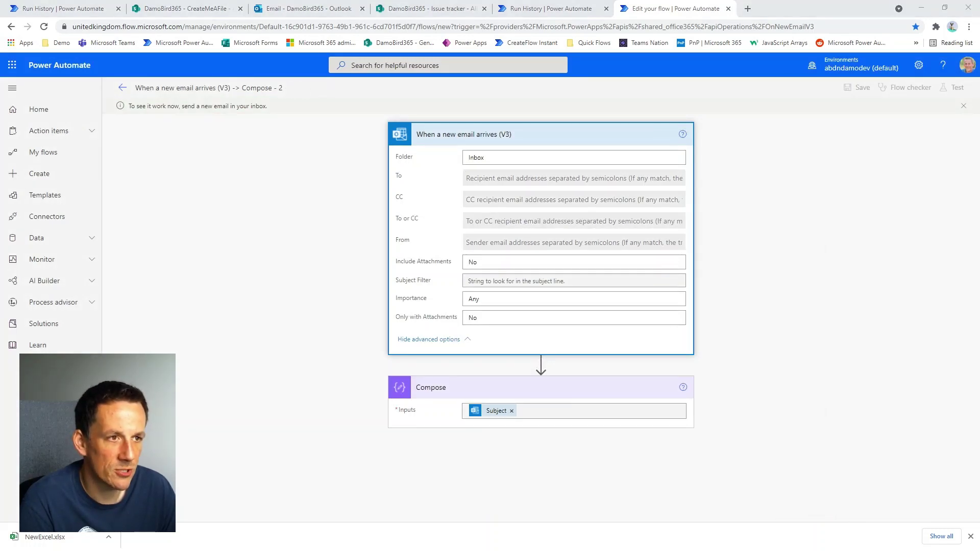
{"action": "left_click_drag", "start_coordinate": [979, 19], "coordinate": [572, 18]}
{"action": "double_click", "coordinate": [599, 20]}
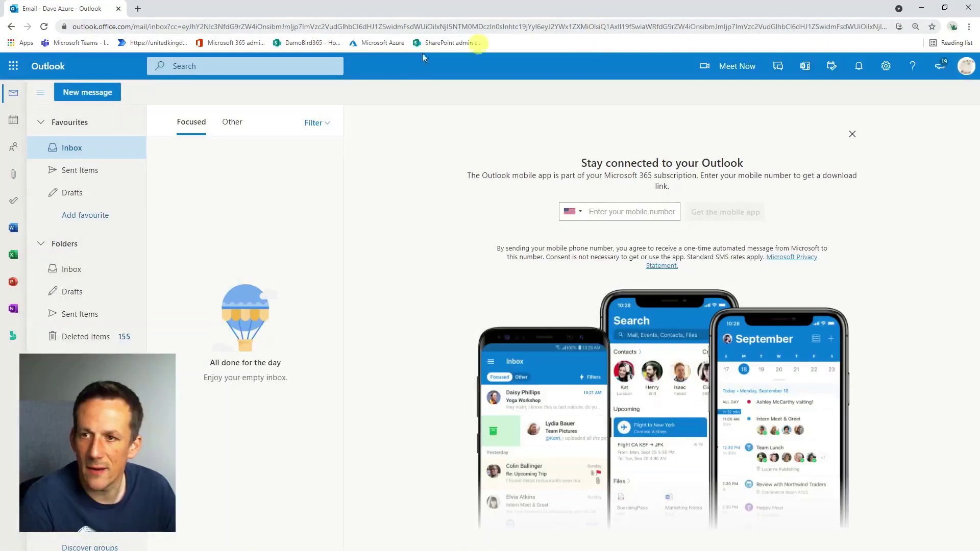
Send the suggested contact an email titled 'i like coconuts, they are yum and a bit hairy', asking whether the trigger condition works.
{"action": "left_click", "coordinate": [103, 98]}
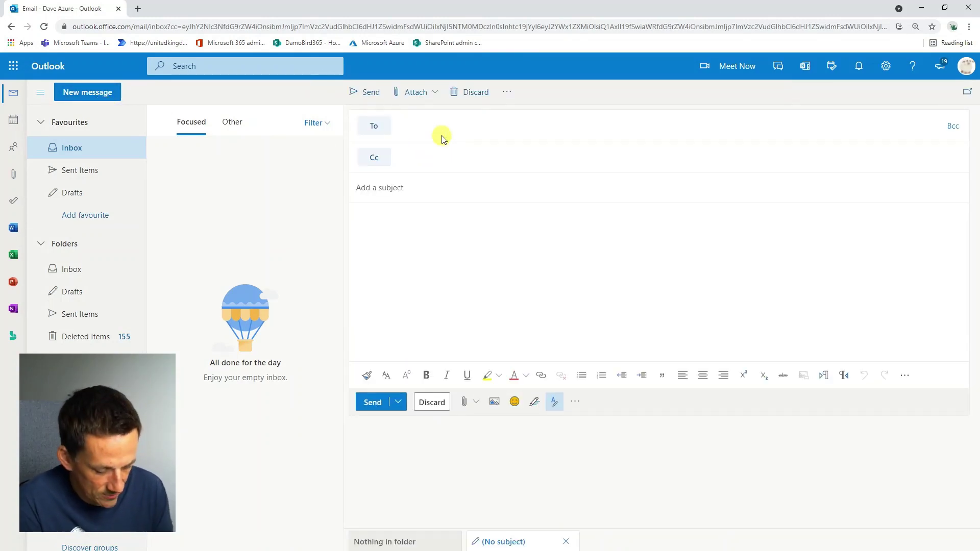
{"action": "type", "text": "damien"}
{"action": "left_click", "coordinate": [445, 152]}
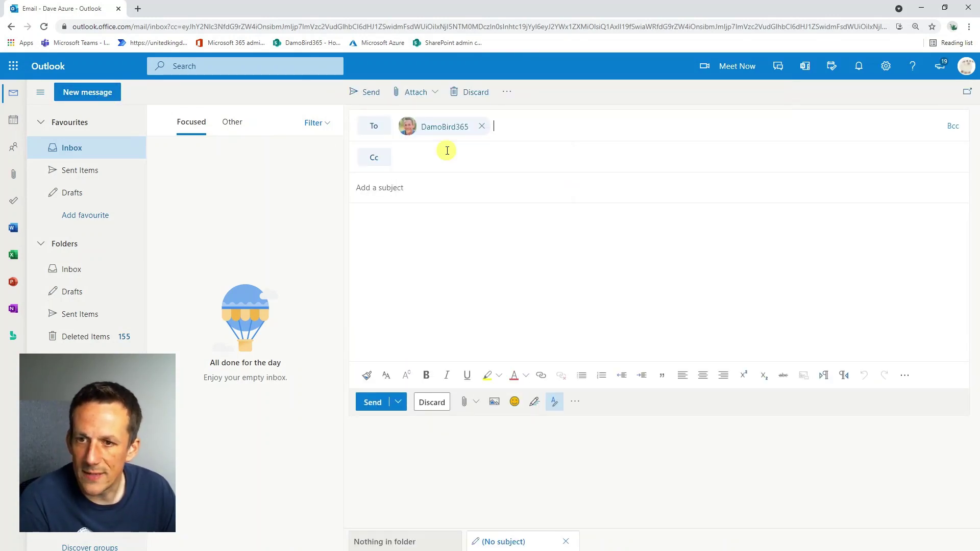
{"action": "left_click", "coordinate": [418, 190]}
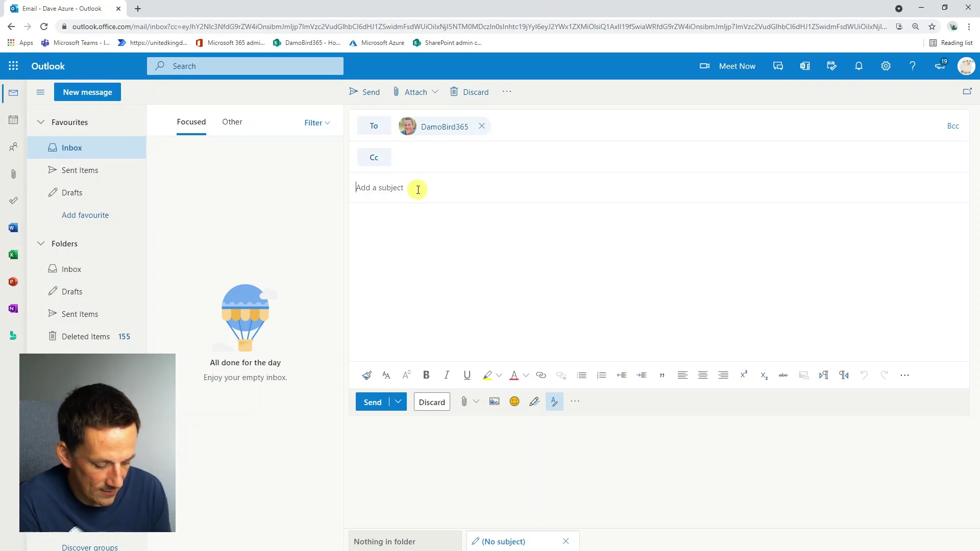
{"action": "type", "text": "i"}
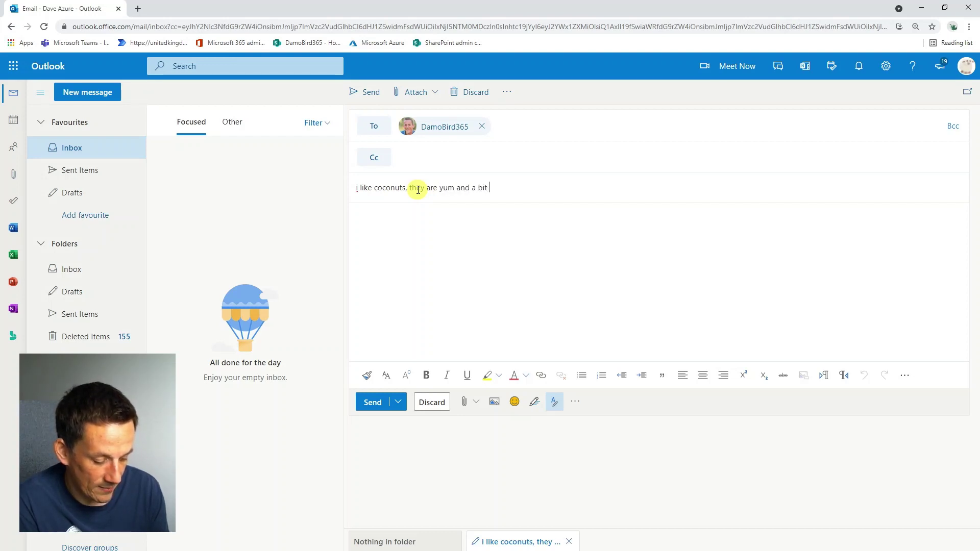
{"action": "left_click", "coordinate": [428, 237]}
{"action": "type", "text": "I wond"}
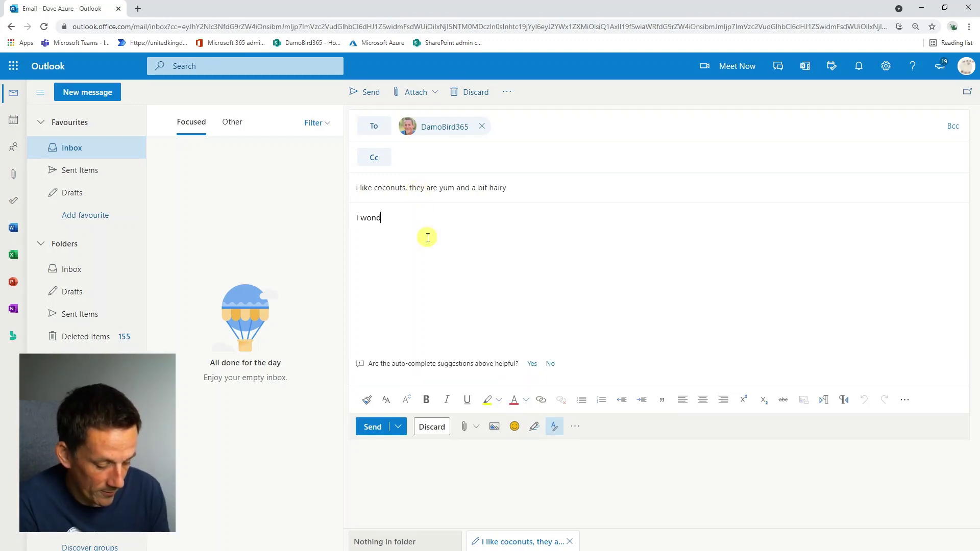
{"action": "type", "text": "er if the trigger c"}
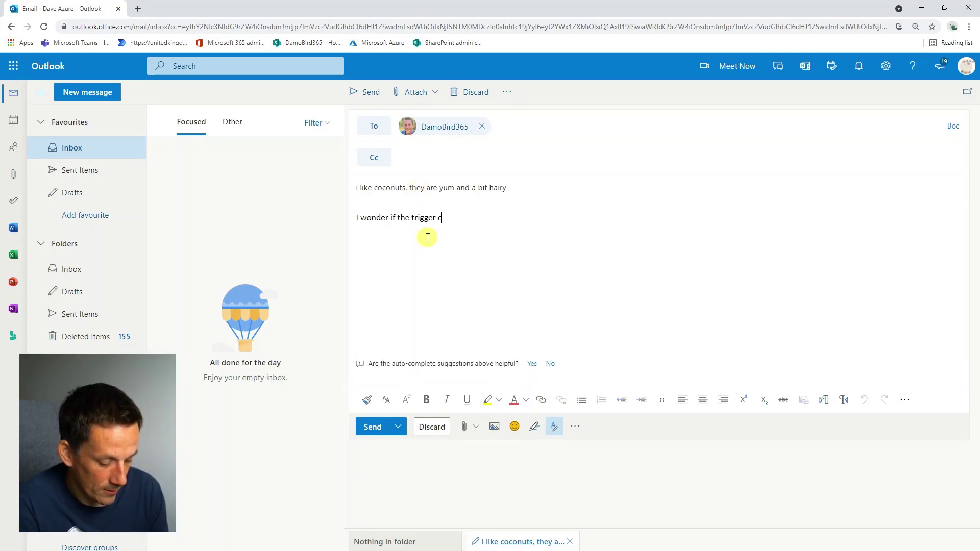
{"action": "type", "text": "ondition will work?"}
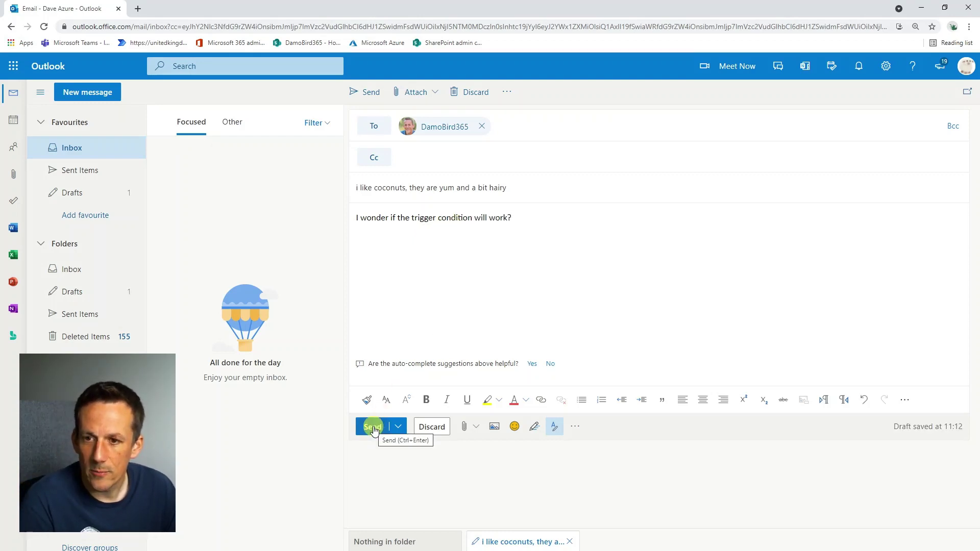
{"action": "left_click", "coordinate": [373, 429]}
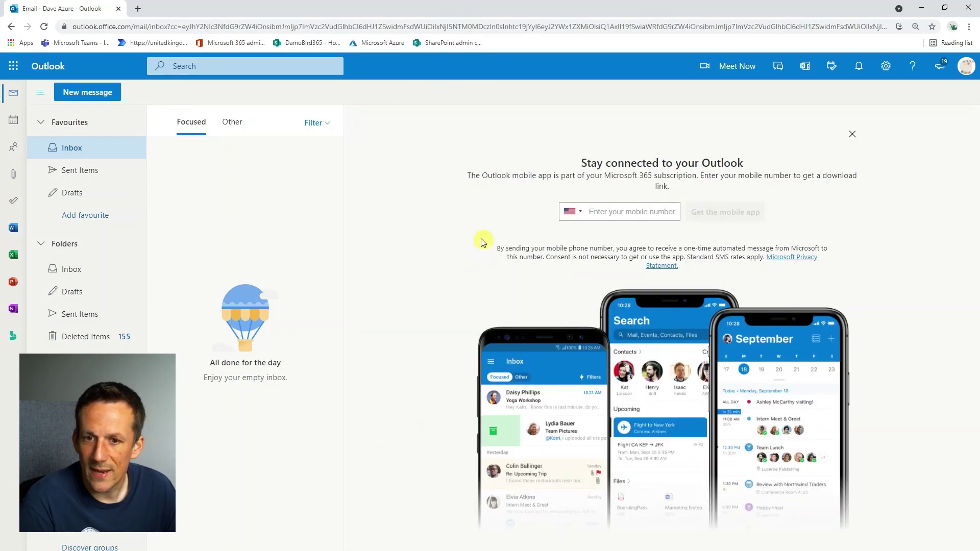
{"action": "left_click", "coordinate": [921, 7]}
Open the newly arrived coconut email in the inbox, then return to the Power Automate run.
{"action": "left_click", "coordinate": [327, 9]}
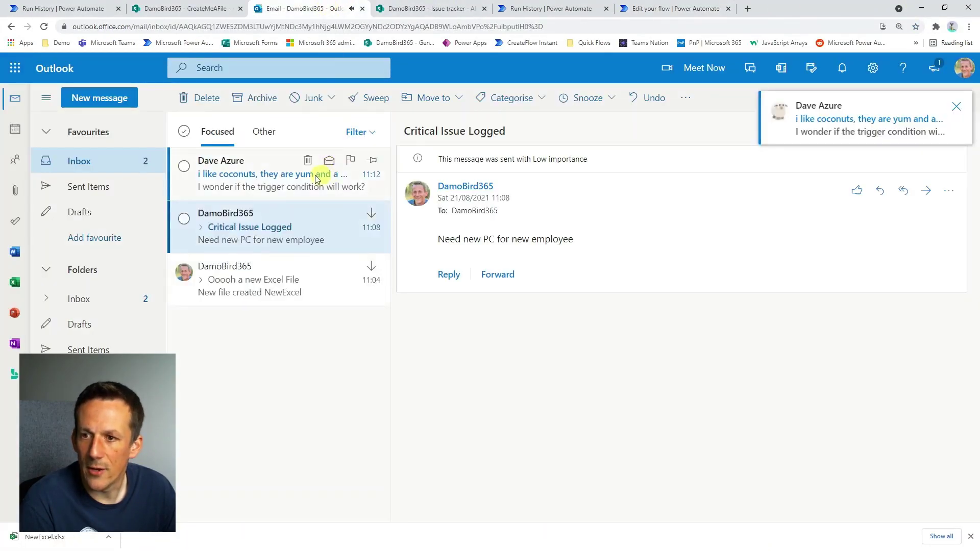
{"action": "left_click", "coordinate": [194, 192]}
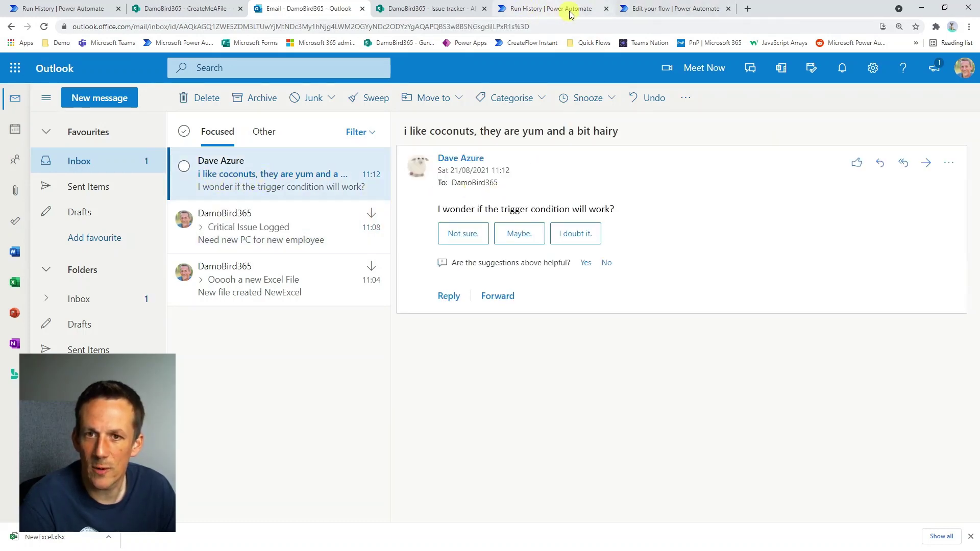
{"action": "left_click", "coordinate": [629, 9]}
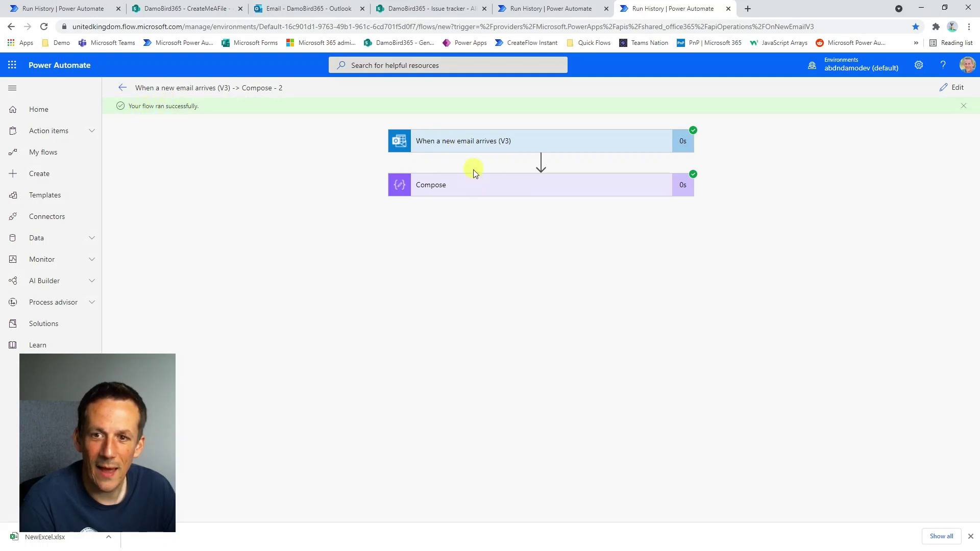
Check the Compose output shows the coconut subject, then reopen the editor and start another manual test.
{"action": "left_click", "coordinate": [483, 185]}
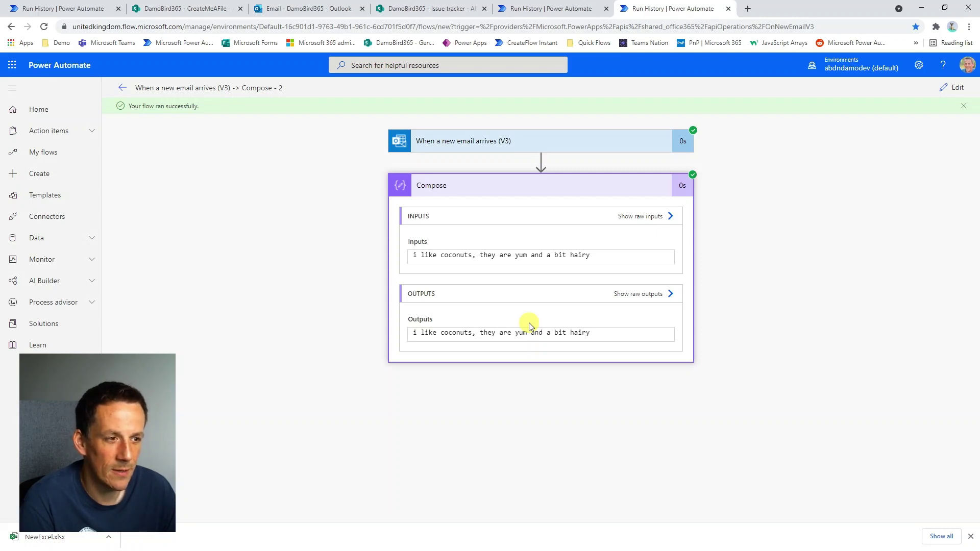
{"action": "left_click", "coordinate": [953, 88]}
{"action": "left_click", "coordinate": [952, 88]}
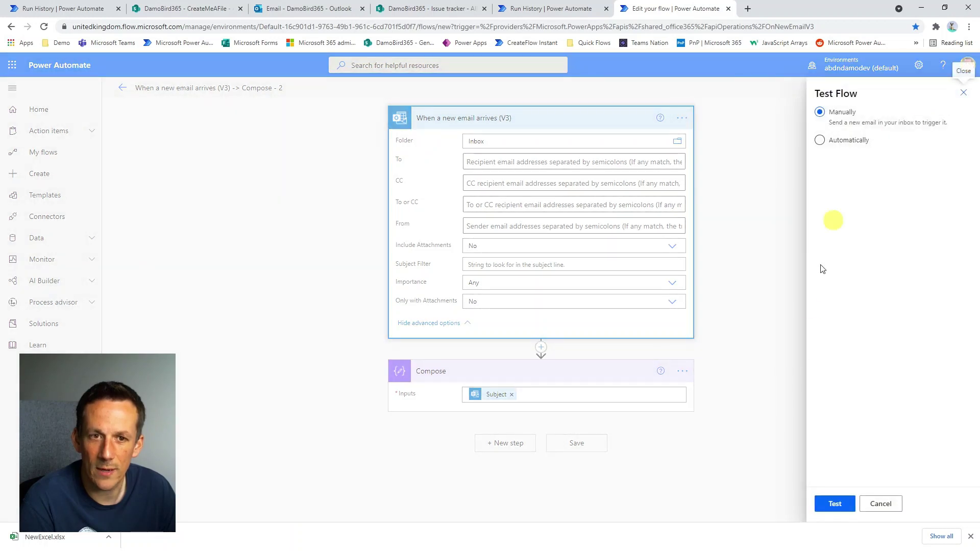
{"action": "left_click", "coordinate": [835, 505]}
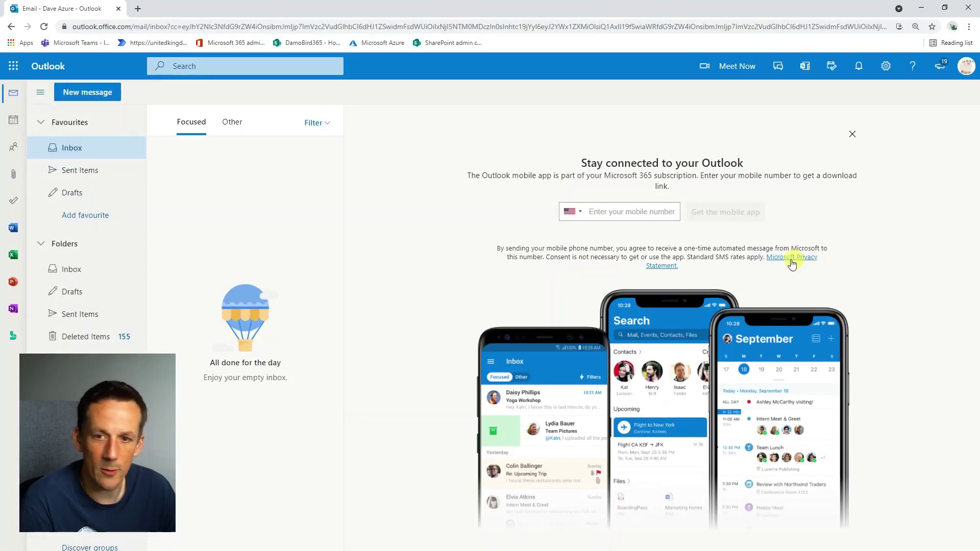
Send the suggested contact an email titled 'Hairy Coconuts', then minimize the Outlook window.
{"action": "left_click", "coordinate": [97, 93]}
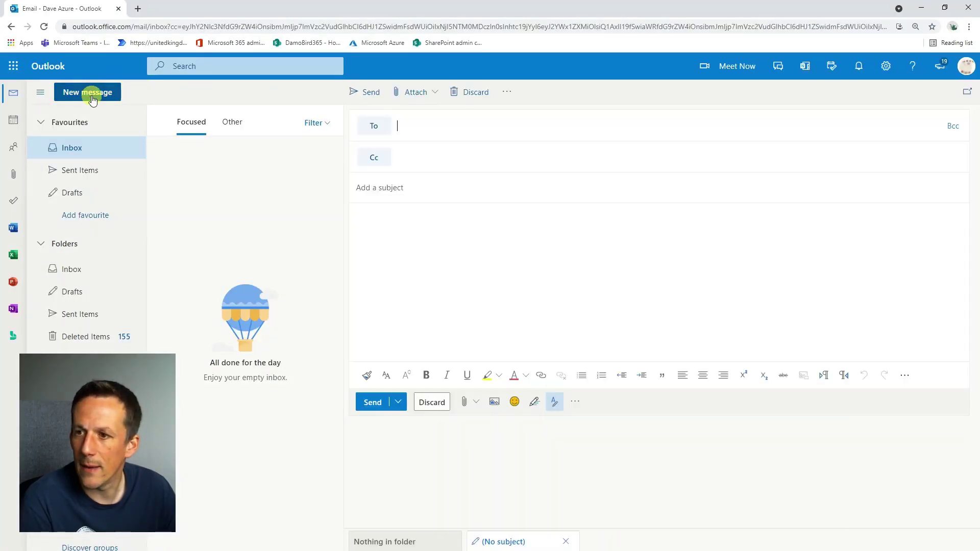
{"action": "left_click", "coordinate": [427, 139]}
{"action": "type", "text": "damen"}
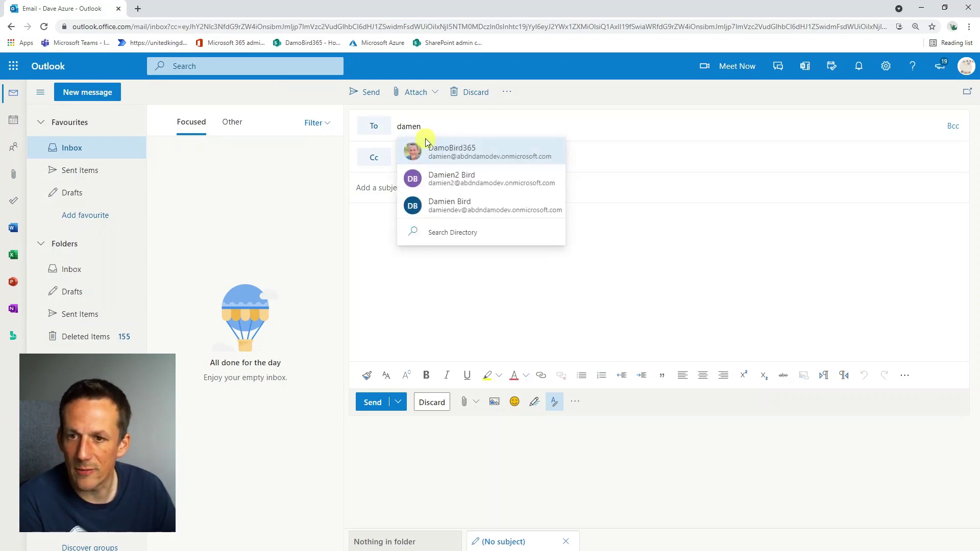
{"action": "left_click", "coordinate": [446, 156]}
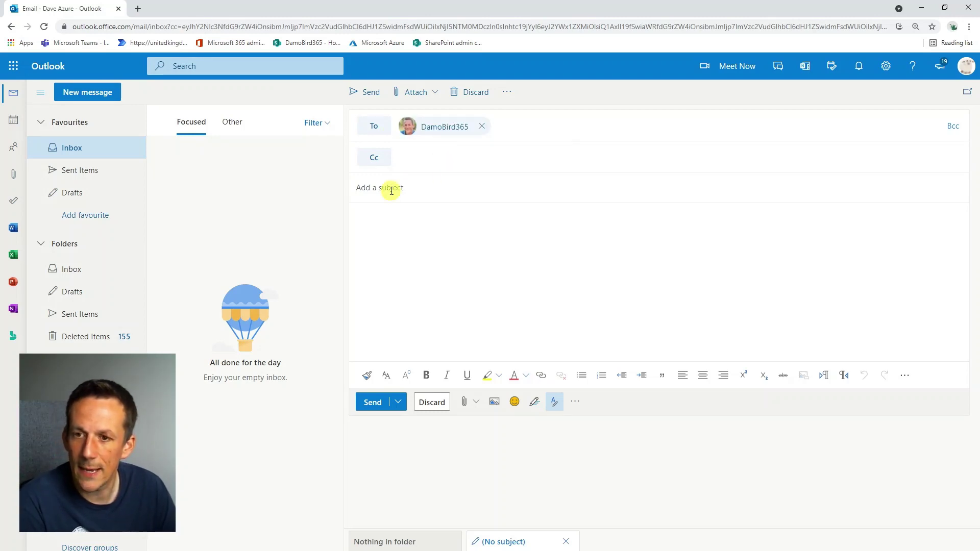
{"action": "type", "text": "Hairy Coconuts"}
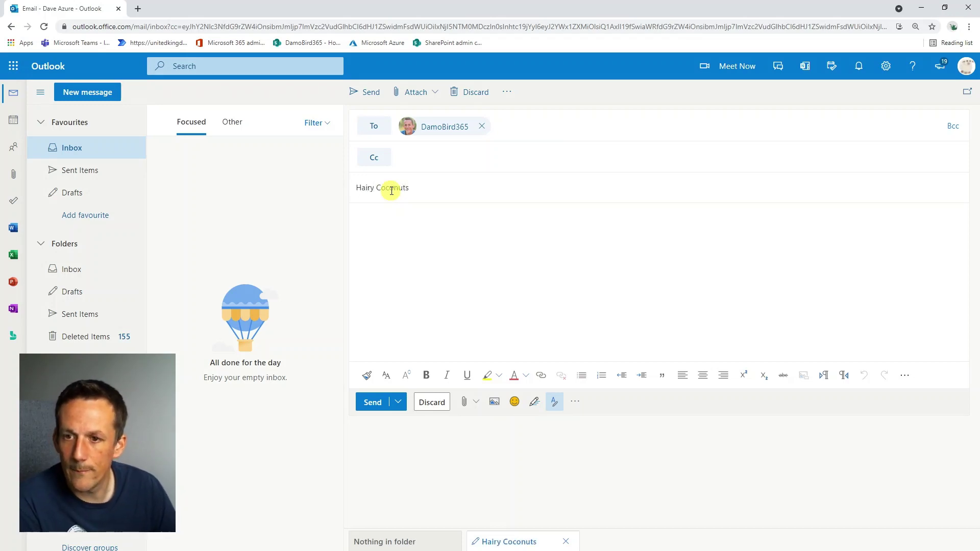
{"action": "left_click", "coordinate": [372, 402]}
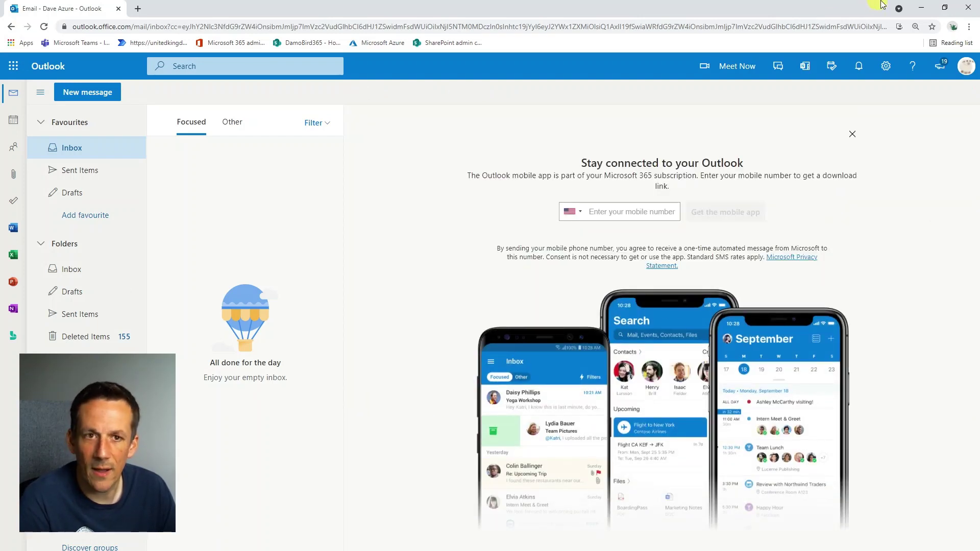
{"action": "left_click", "coordinate": [922, 7]}
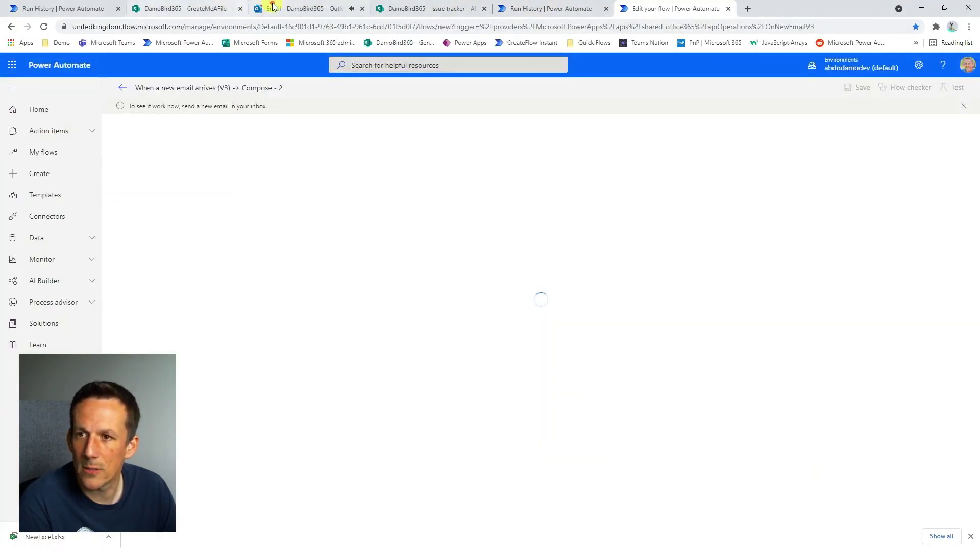
Open the arrived 'Hairy Coconuts' email, then return to the Edit your flow tab.
{"action": "left_click", "coordinate": [273, 7]}
{"action": "left_click", "coordinate": [236, 175]}
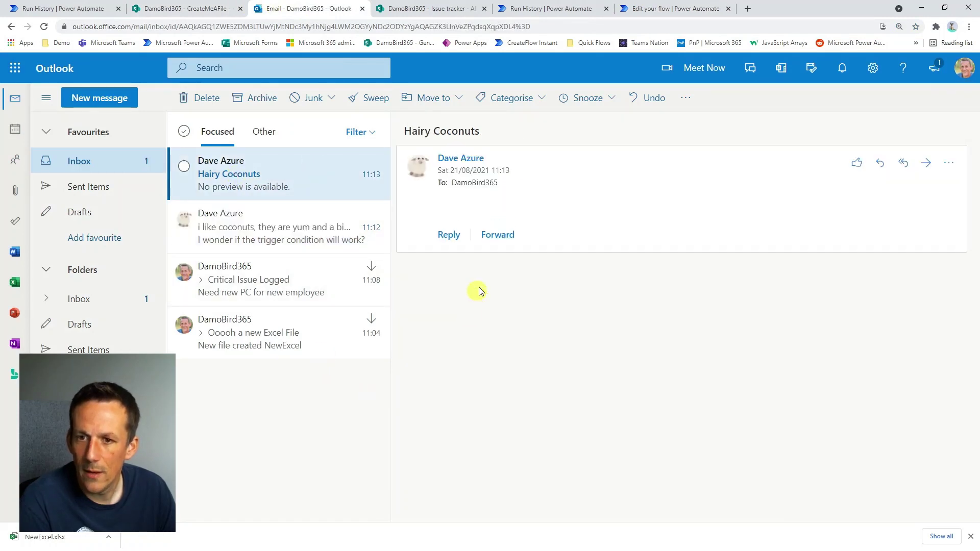
{"action": "left_click", "coordinate": [659, 9]}
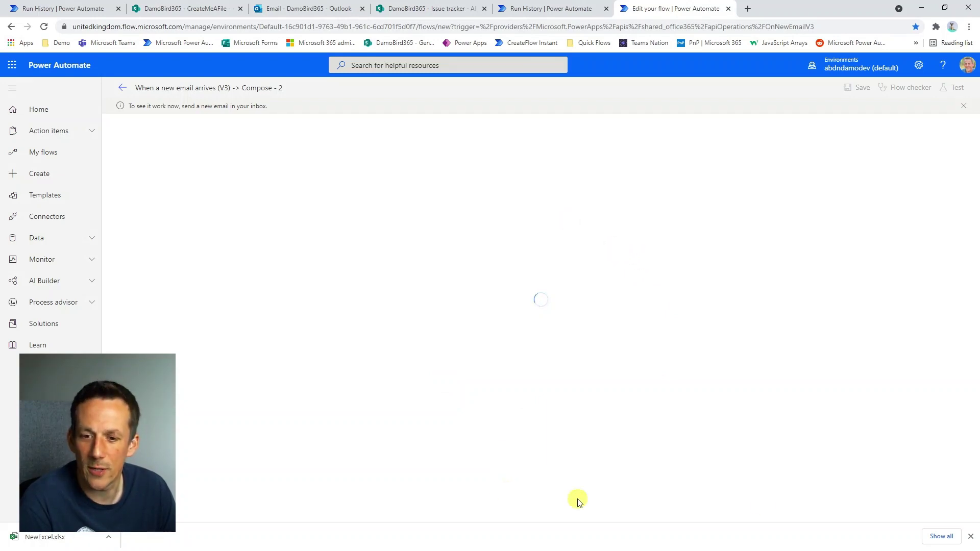
Send the suggested contact an email titled 'hairy coconut yum', then hide the Outlook window.
{"action": "key", "text": "alt+Tab"}
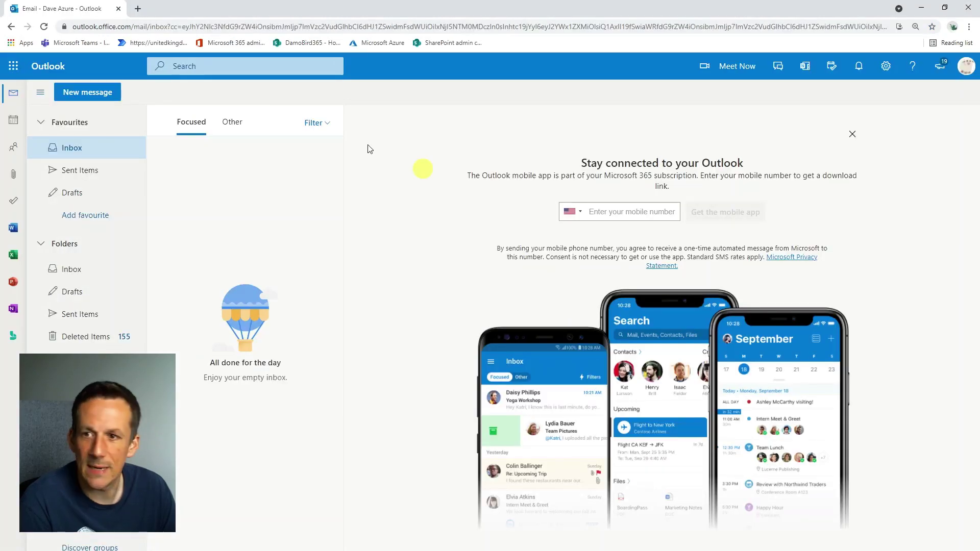
{"action": "type", "text": "ndamien"}
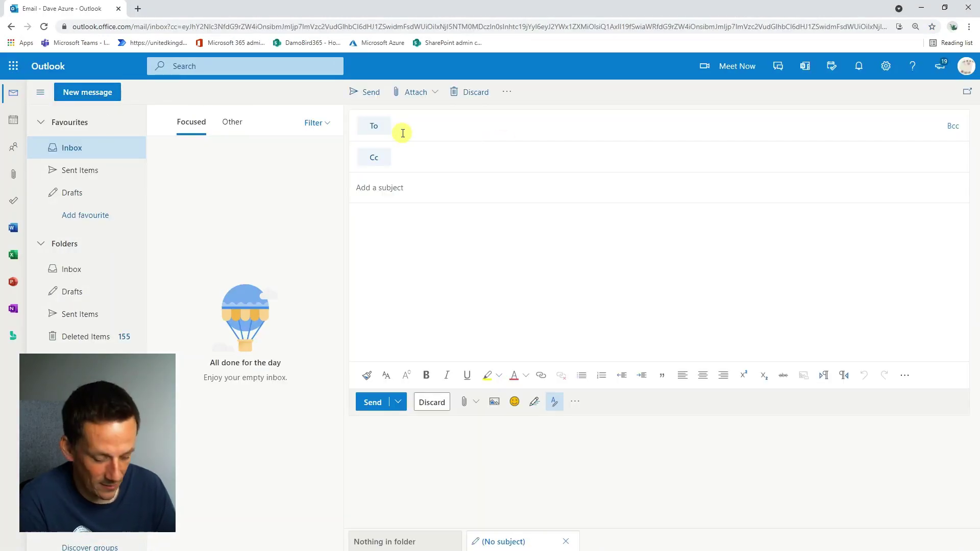
{"action": "left_click", "coordinate": [434, 149]}
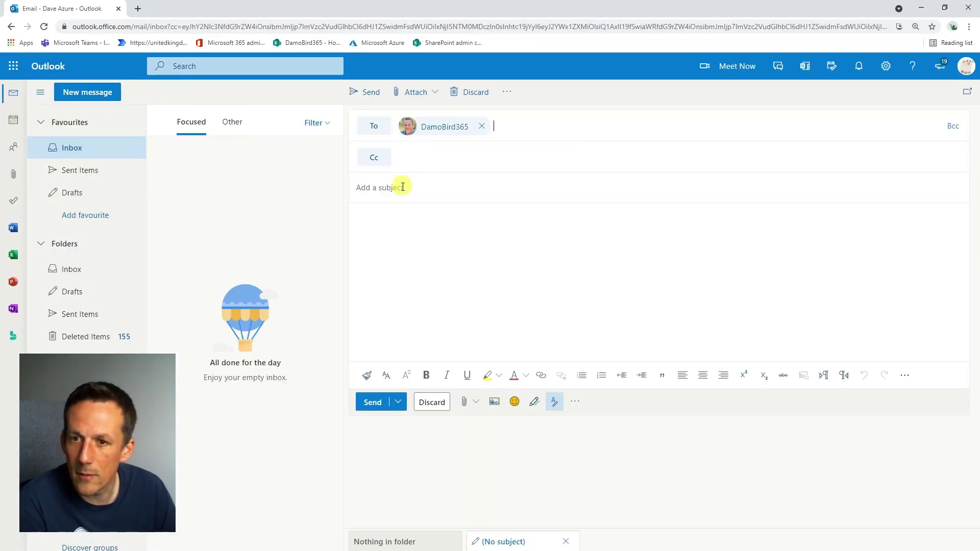
{"action": "type", "text": "hairy cocon"}
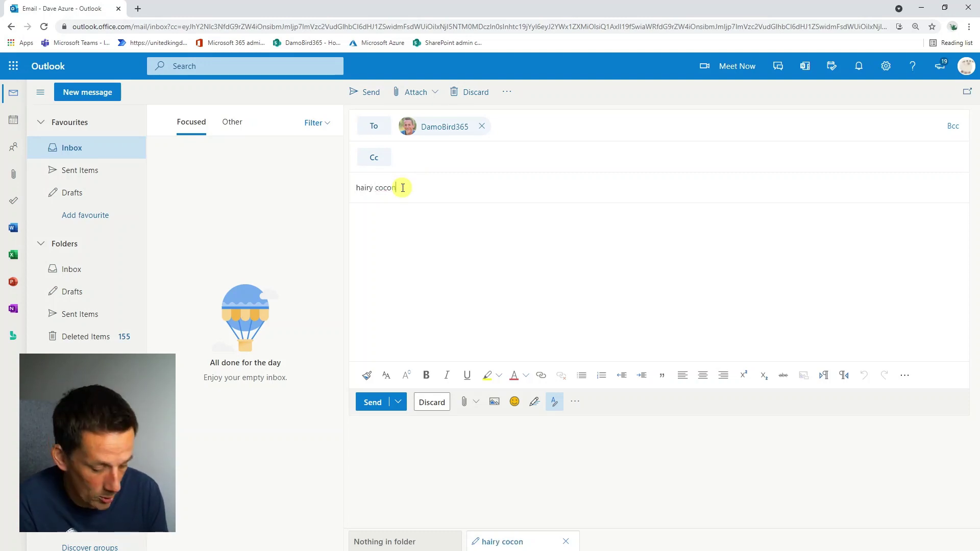
{"action": "type", "text": "ut yum"}
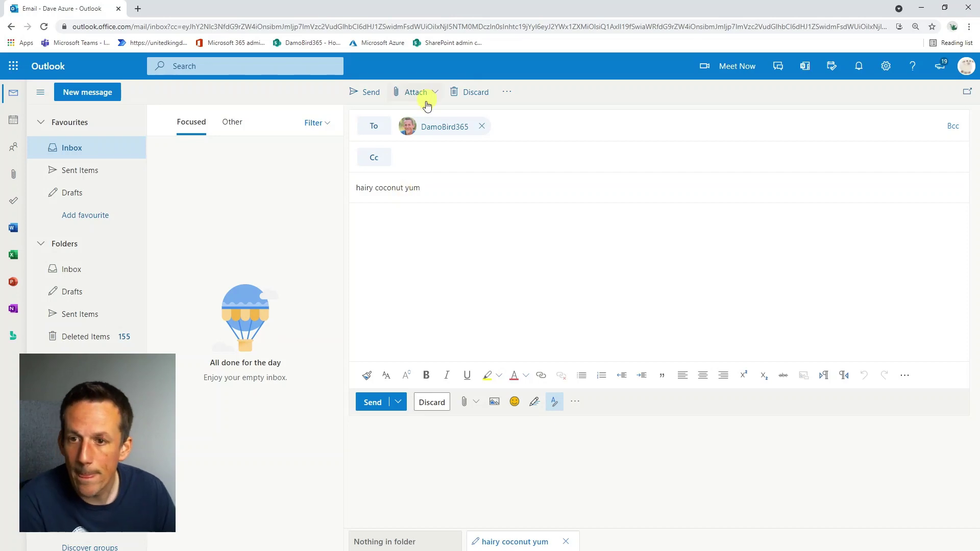
{"action": "left_click", "coordinate": [379, 410]}
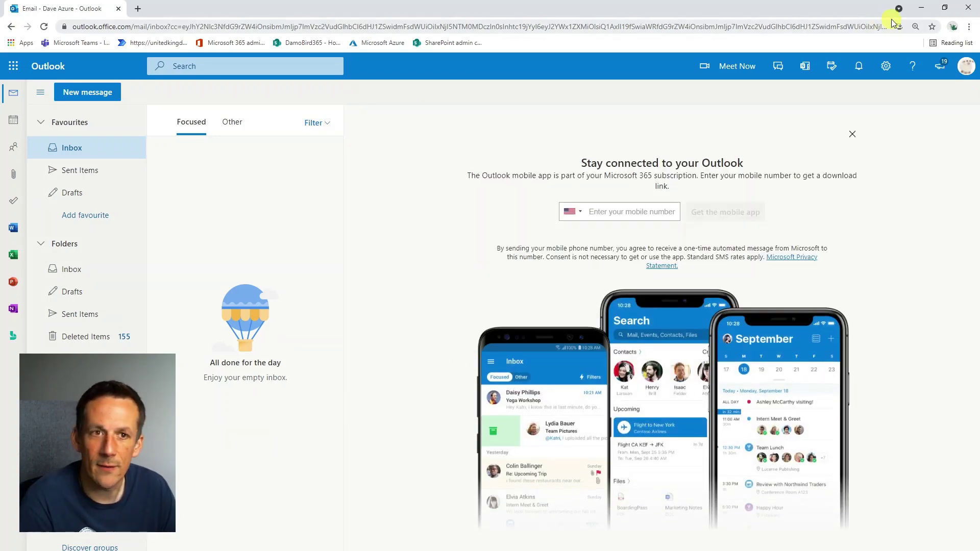
{"action": "left_click", "coordinate": [922, 7]}
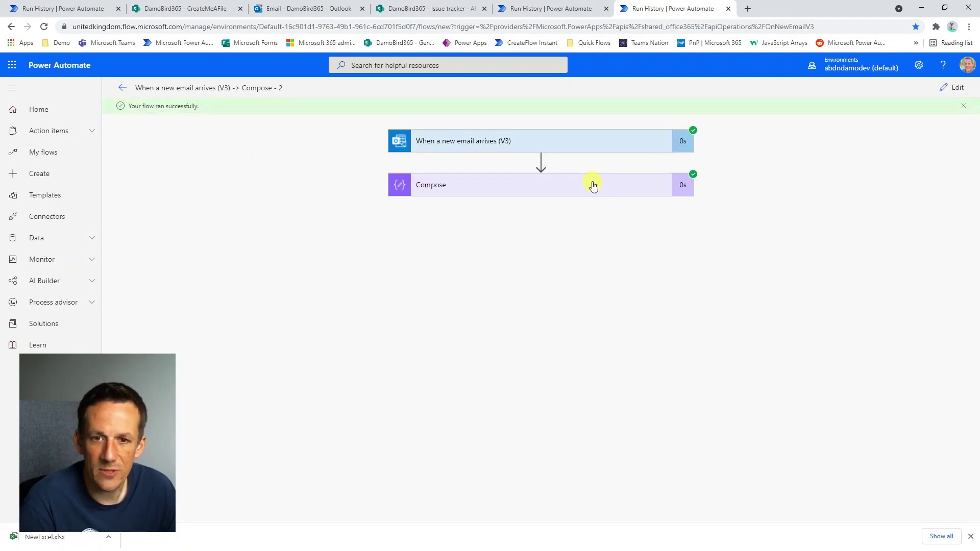
Expand the run's Compose step to verify the 'hairy coconut yum' output, then switch to edit mode.
{"action": "left_click", "coordinate": [573, 189]}
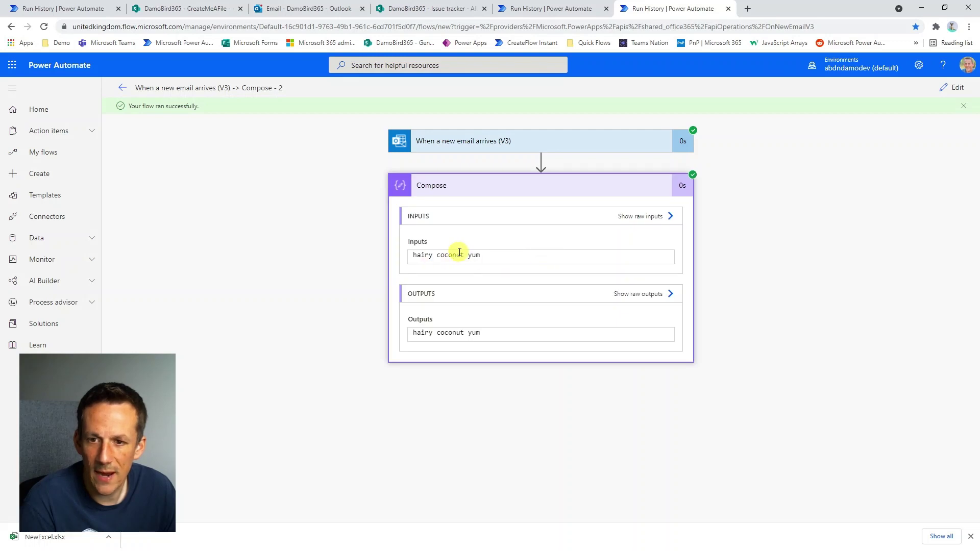
{"action": "left_click", "coordinate": [944, 89]}
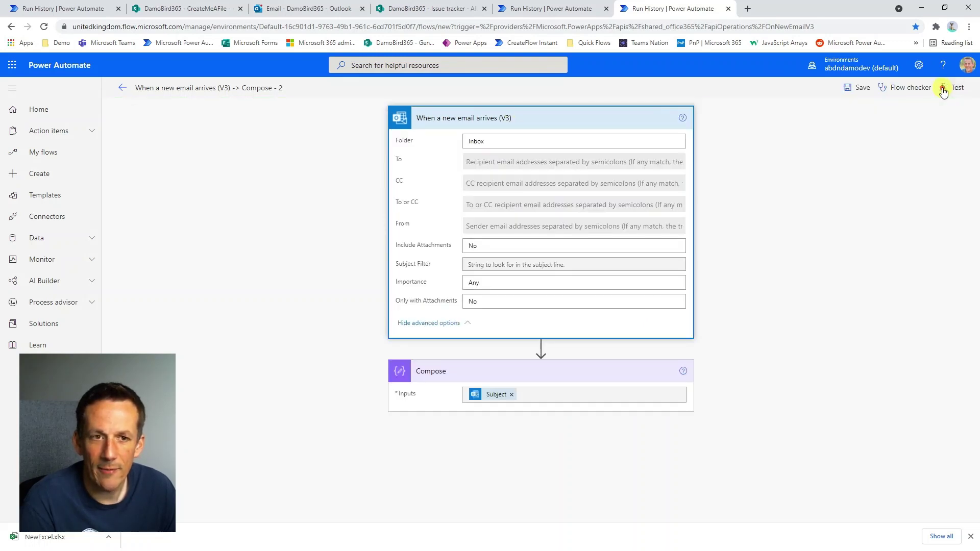
Show the email trigger's Settings with its coconut, hairy and yum conditions beside a blank Notepad++ note.
{"action": "left_click", "coordinate": [682, 118]}
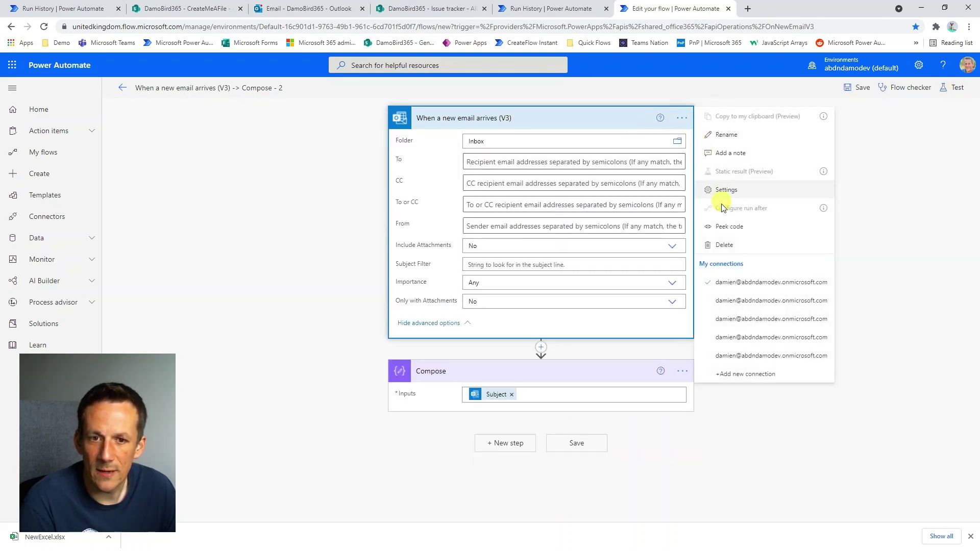
{"action": "left_click", "coordinate": [728, 189]}
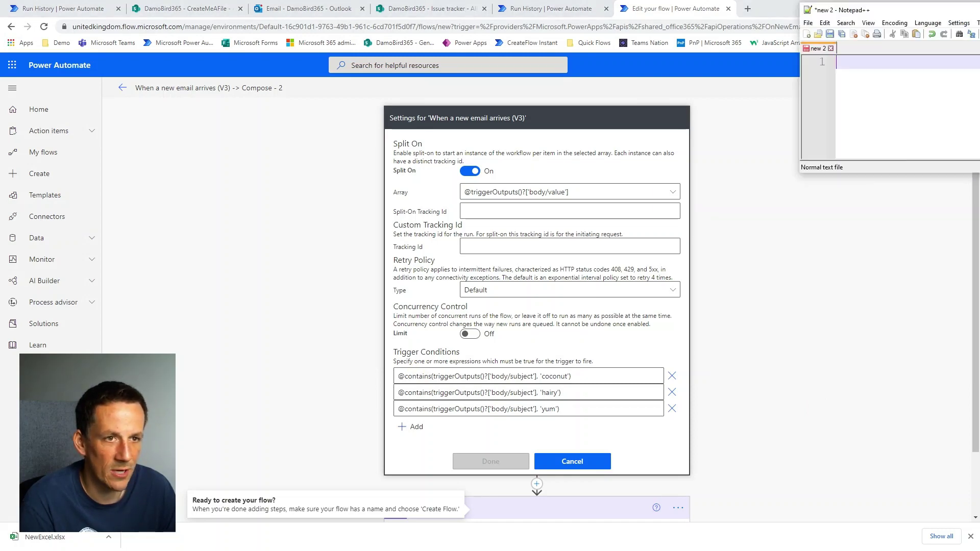
{"action": "left_click_drag", "start_coordinate": [441, 122], "coordinate": [454, 74]}
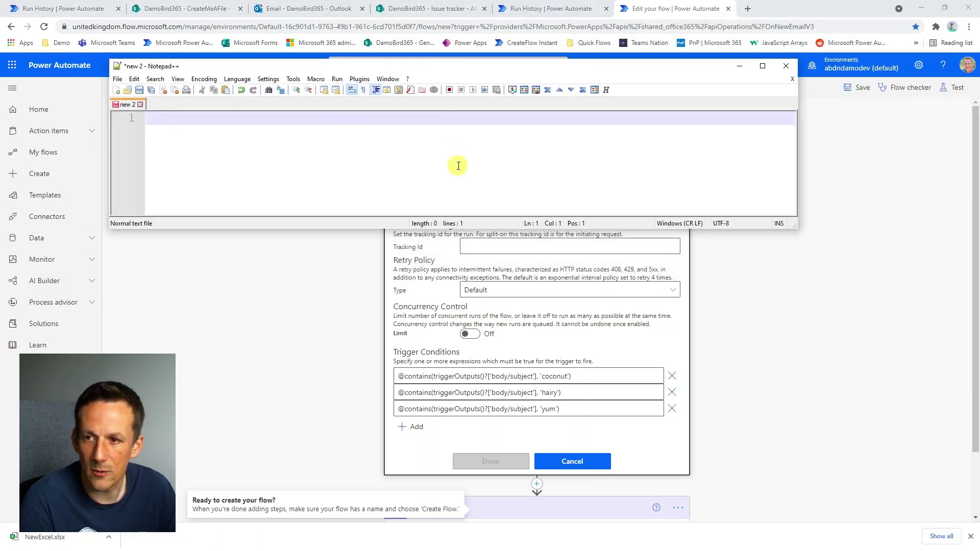
Copy the coconut, hairy and yum trigger conditions into Notepad++ as three lines.
{"action": "triple_click", "coordinate": [580, 377]}
{"action": "key", "text": "ctrl+c"}
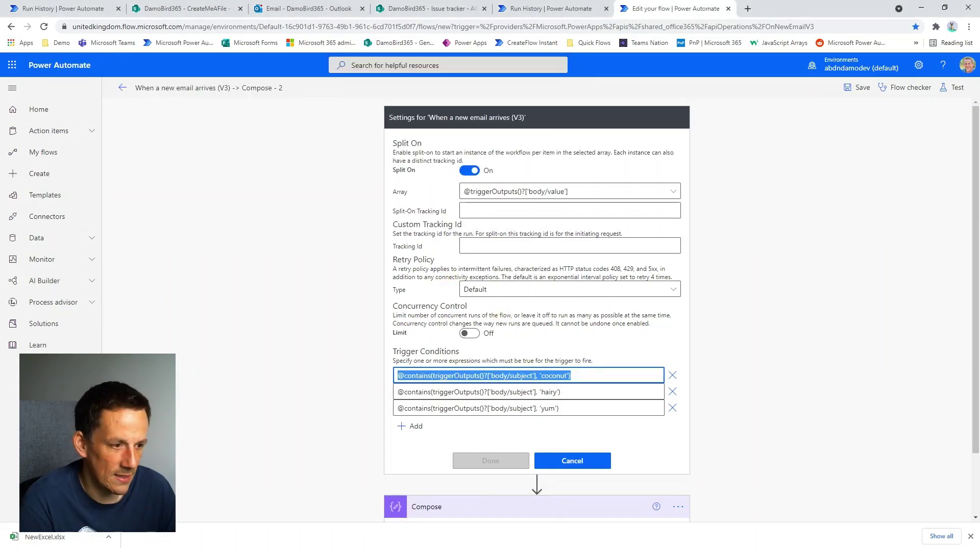
{"action": "key", "text": "alt+Tab"}
{"action": "key", "text": "ctrl+v"}
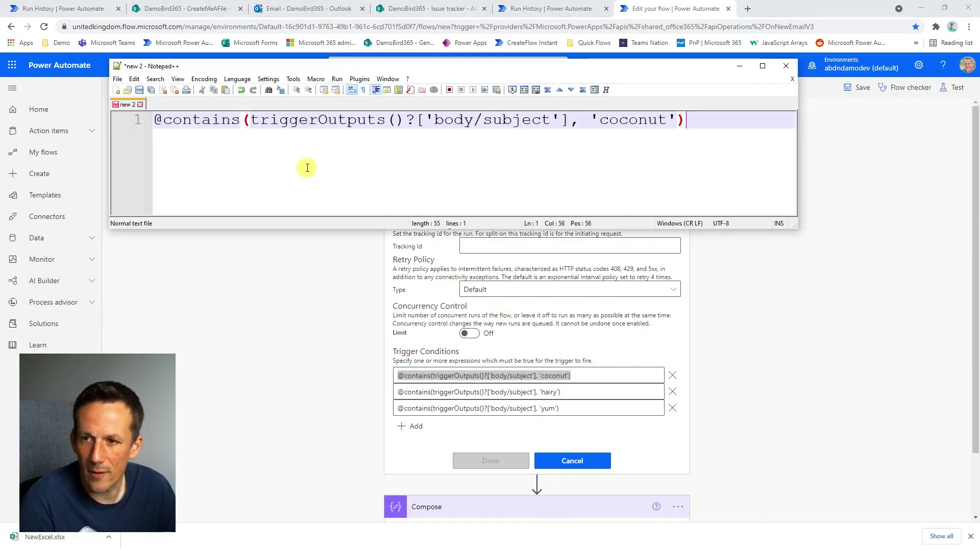
{"action": "left_click_drag", "start_coordinate": [562, 391], "coordinate": [394, 392]}
{"action": "key", "text": "ctrl+c"}
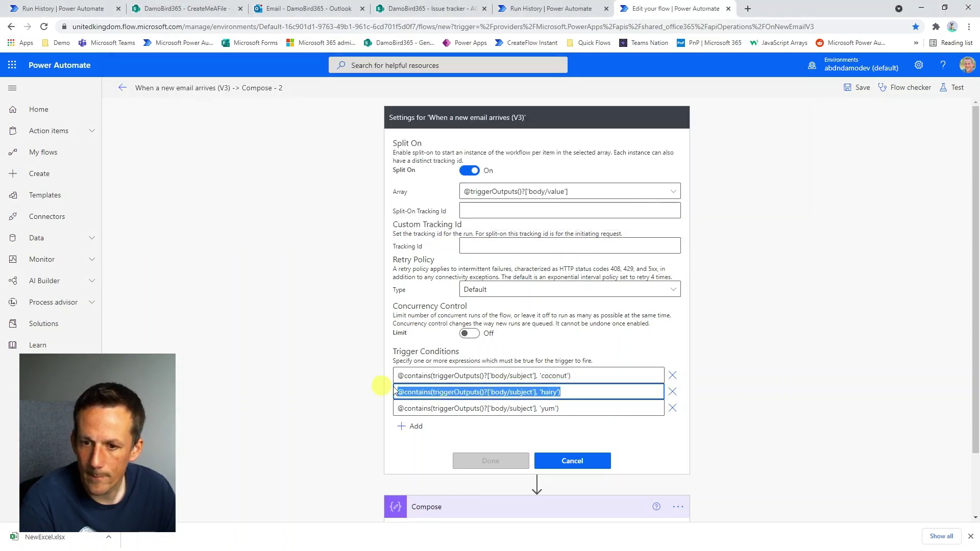
{"action": "key", "text": "alt+Tab"}
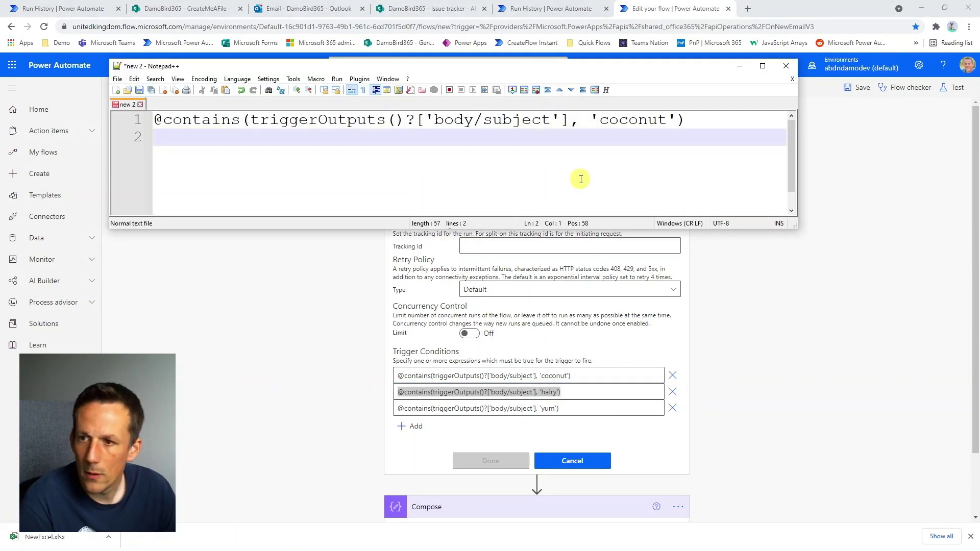
{"action": "key", "text": "ctrl+v"}
{"action": "key", "text": "Return"}
{"action": "left_click_drag", "start_coordinate": [560, 409], "coordinate": [386, 406]}
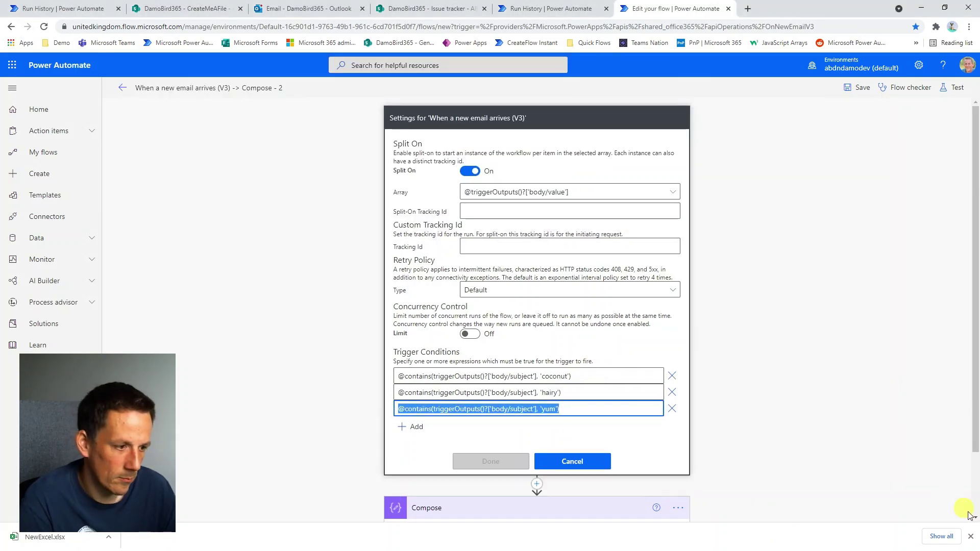
{"action": "key", "text": "ctrl+c"}
{"action": "key", "text": "alt+Tab"}
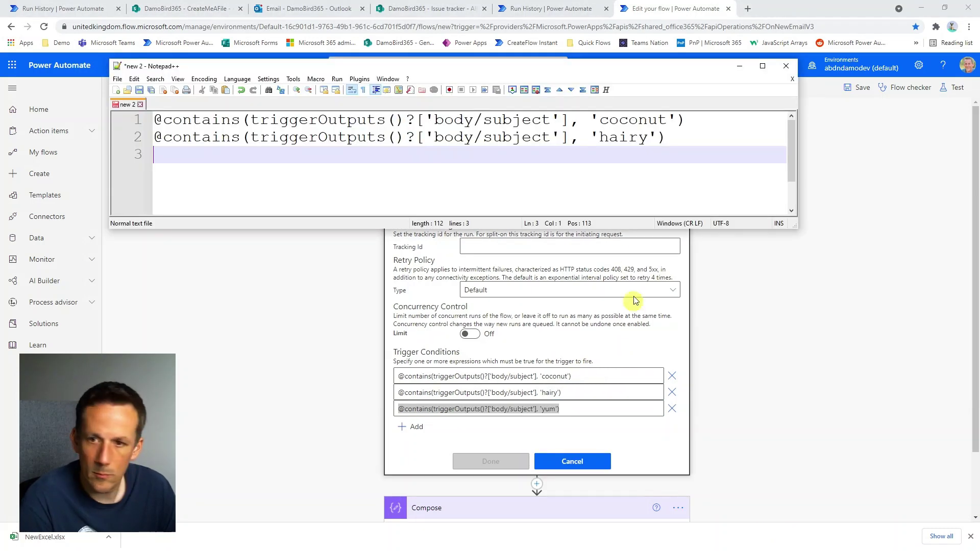
{"action": "key", "text": "ctrl+v"}
Remove the leading @ from the hairy and yum lines.
{"action": "left_click", "coordinate": [167, 137]}
{"action": "key", "text": "BackSpace"}
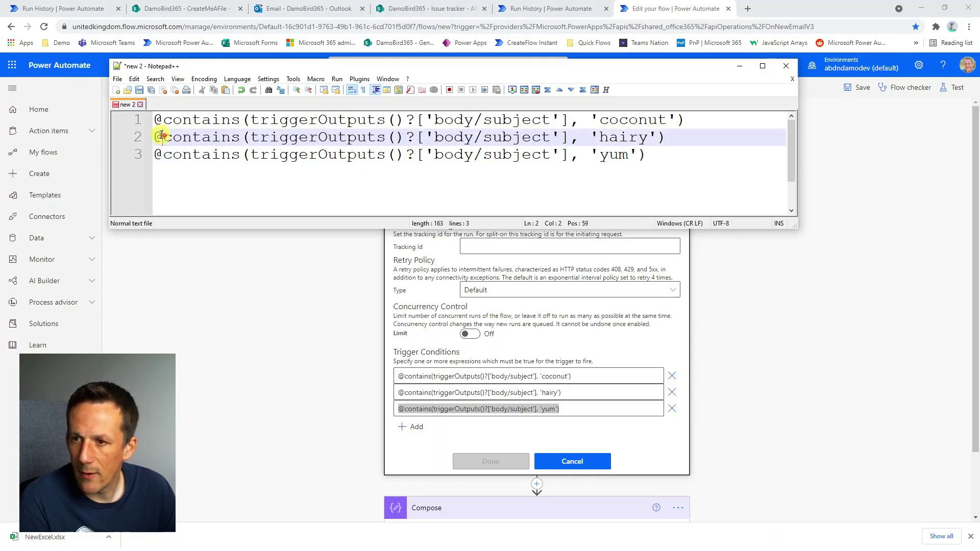
{"action": "left_click", "coordinate": [164, 154]}
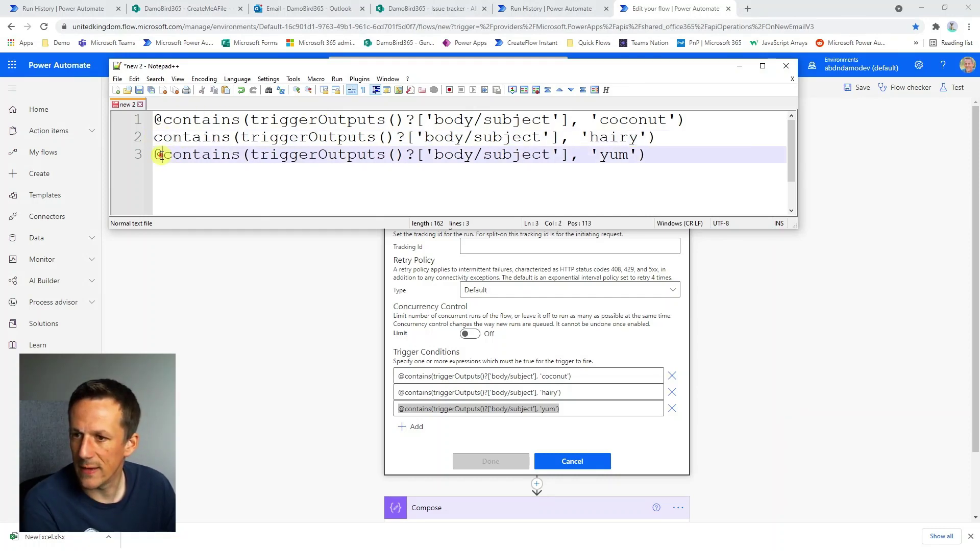
{"action": "key", "text": "BackSpace"}
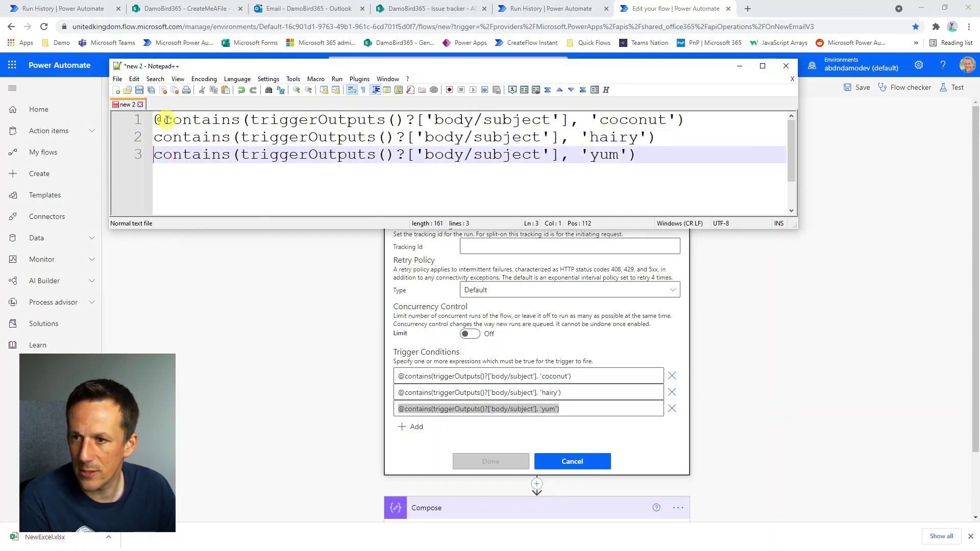
{"action": "left_click", "coordinate": [164, 119]}
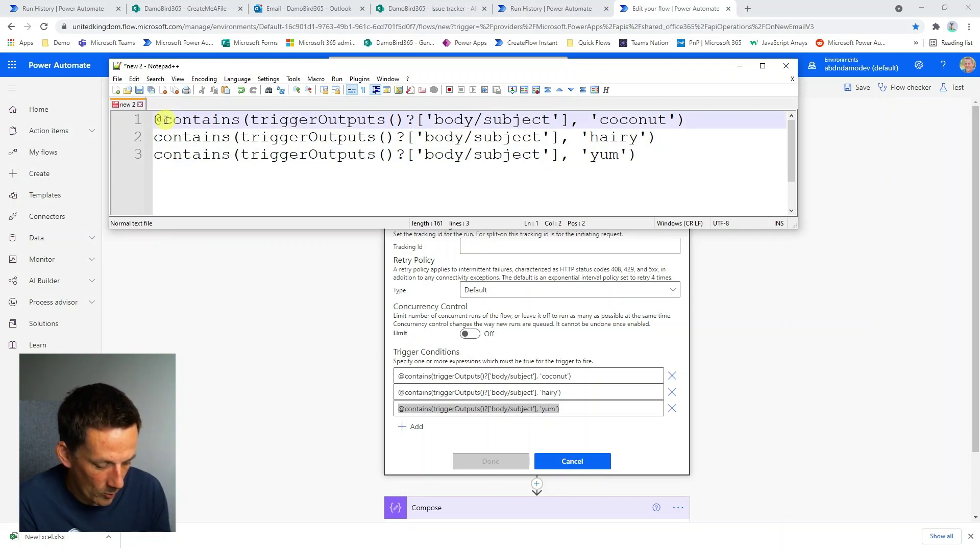
{"action": "type", "text": "OR"}
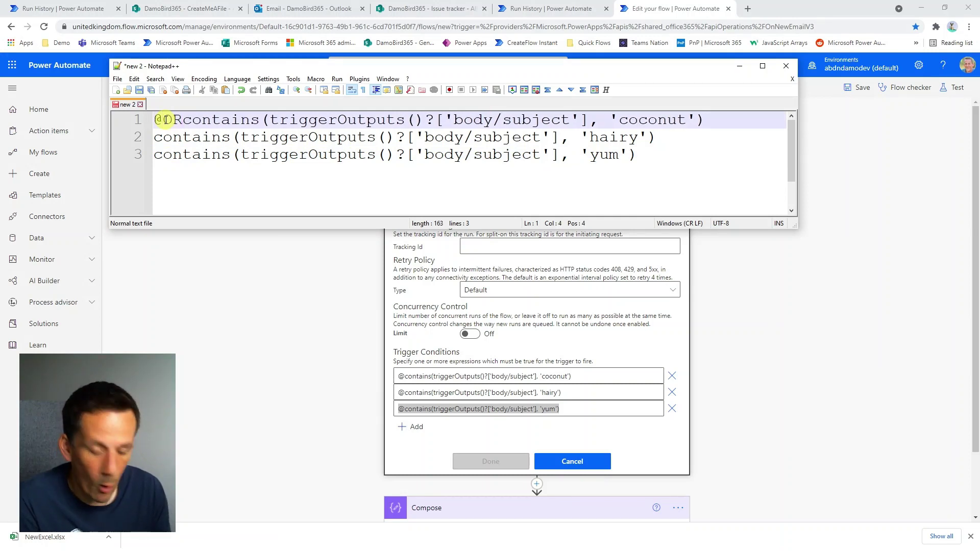
{"action": "type", "text": "("}
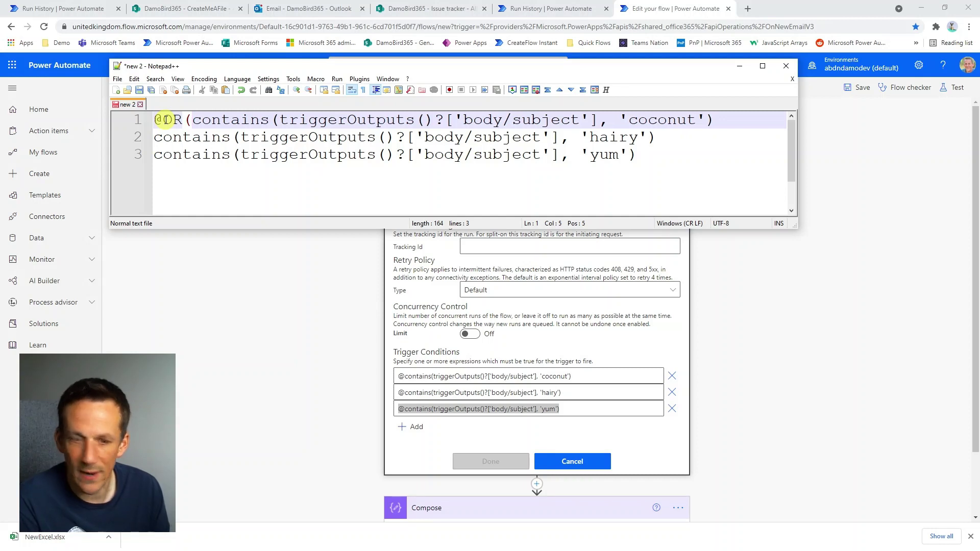
{"action": "key", "text": "End"}
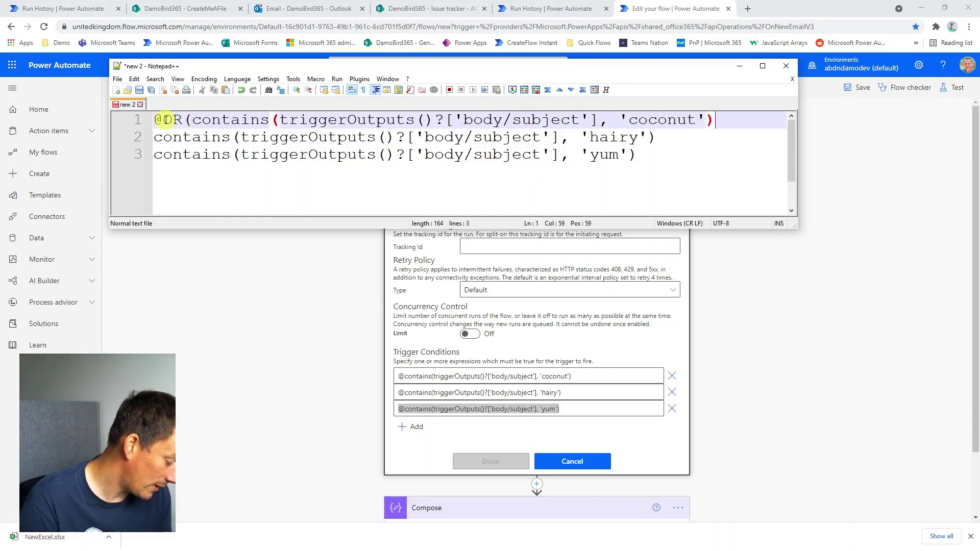
{"action": "type", "text": ","}
{"action": "key", "text": "Down"}
{"action": "type", "text": ","}
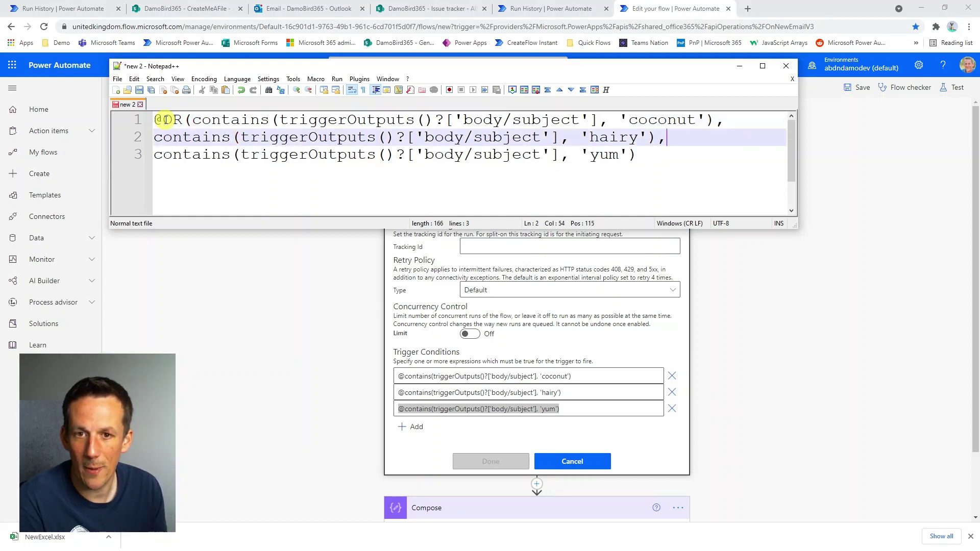
{"action": "key", "text": "Down"}
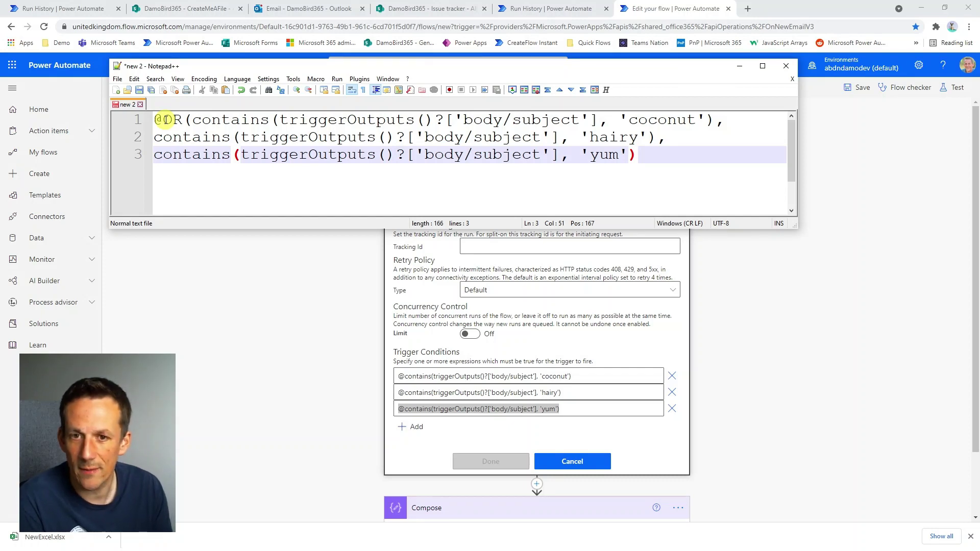
{"action": "type", "text": ")"}
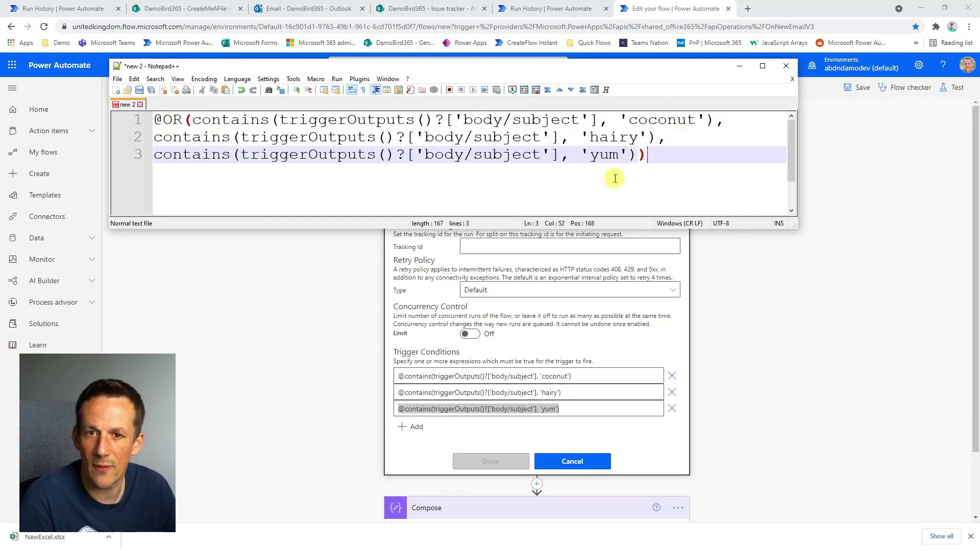
{"action": "key", "text": "ctrl+a"}
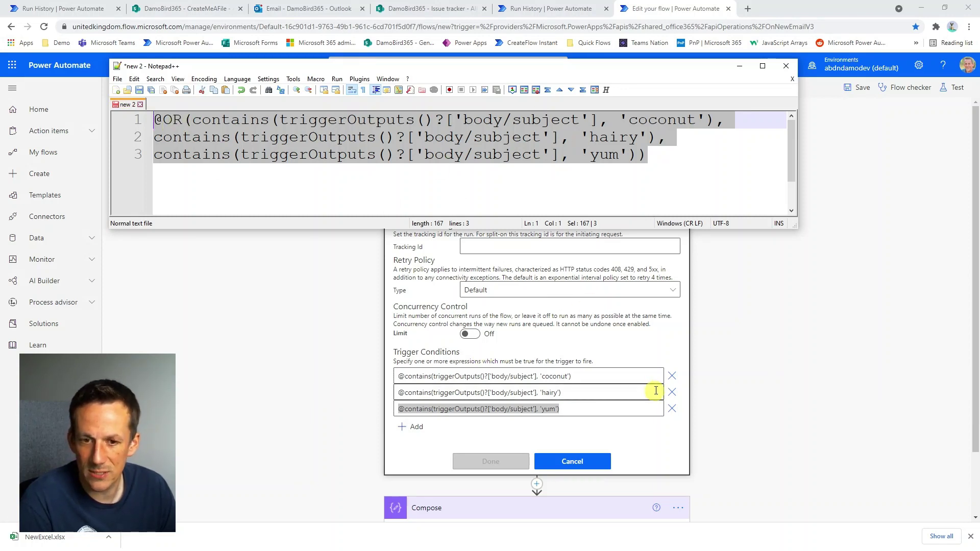
{"action": "left_click", "coordinate": [672, 376]}
{"action": "left_click", "coordinate": [672, 377]}
{"action": "left_click", "coordinate": [672, 377]}
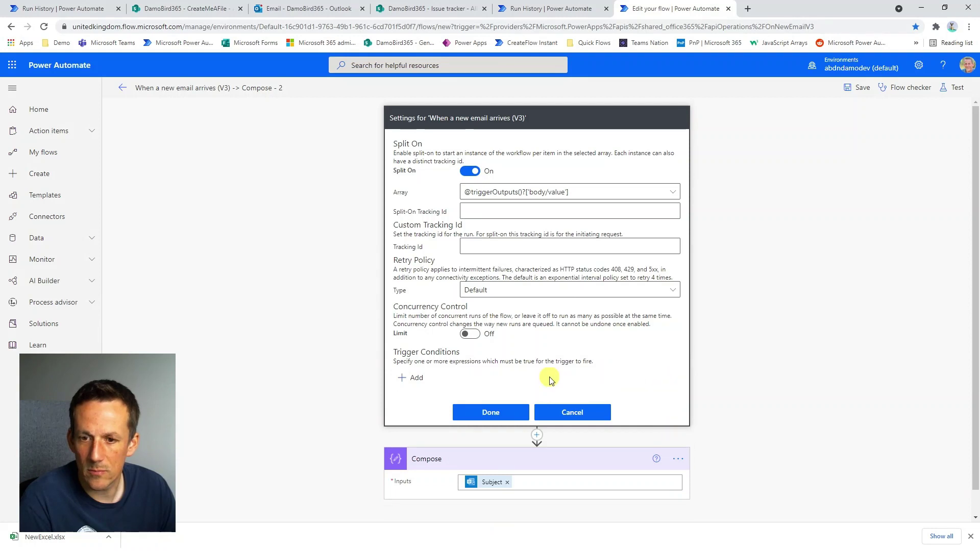
{"action": "left_click", "coordinate": [412, 378]}
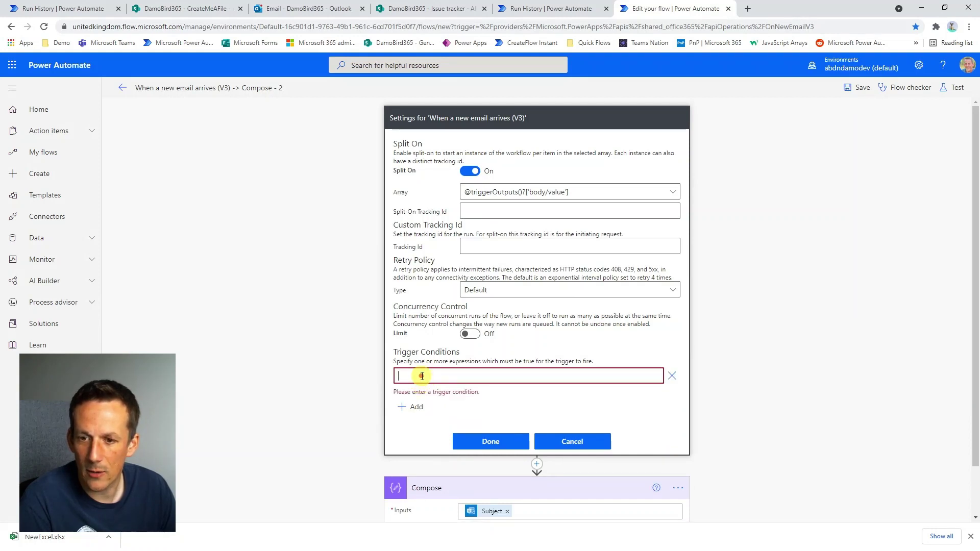
{"action": "type", "text": "@or(contains(triggerOutputs()?['body/subject'], 'hairy'), contains(triggerOutputs()?['body/subject'], 'yum'))"}
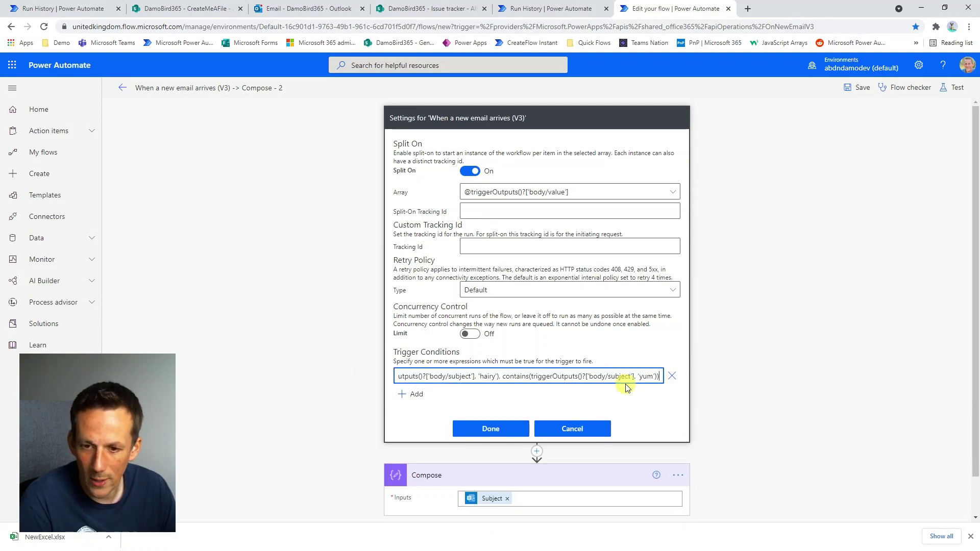
{"action": "left_click", "coordinate": [491, 430]}
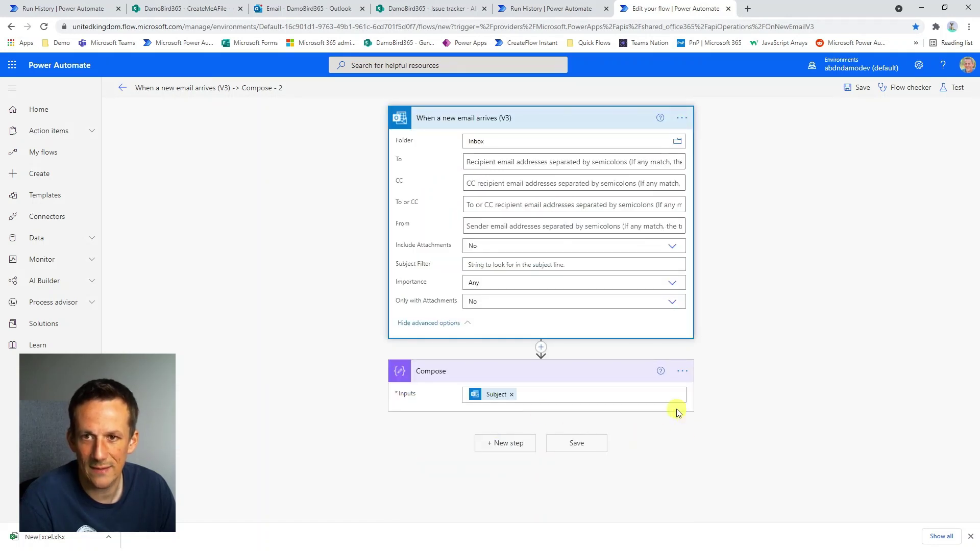
Save the flow and start a manual test, then go to the Outlook mailbox.
{"action": "left_click", "coordinate": [948, 88]}
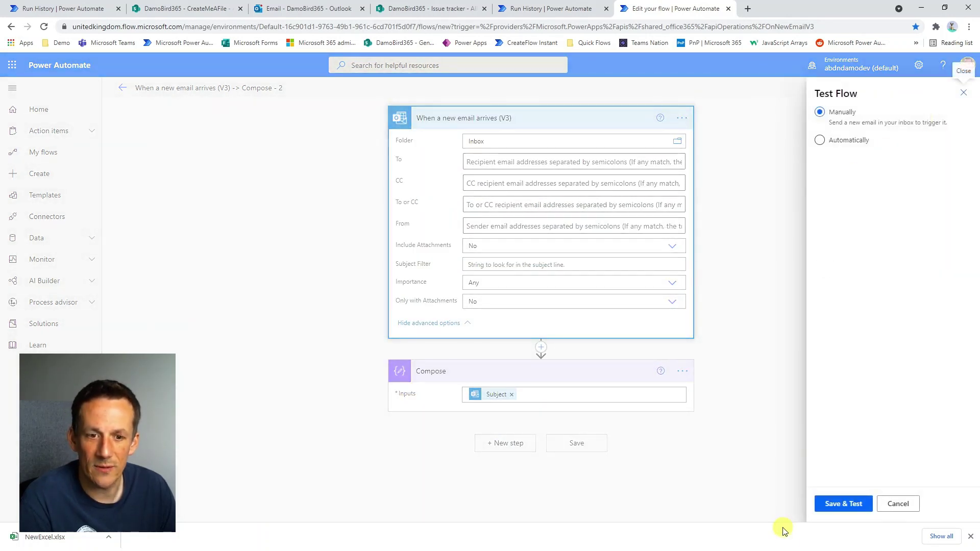
{"action": "left_click", "coordinate": [845, 504]}
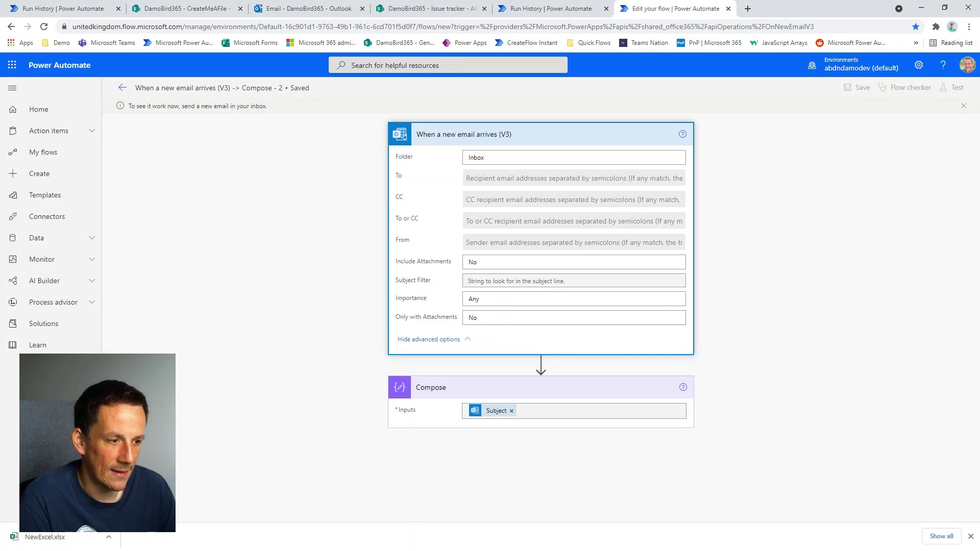
{"action": "key", "text": "alt+Tab"}
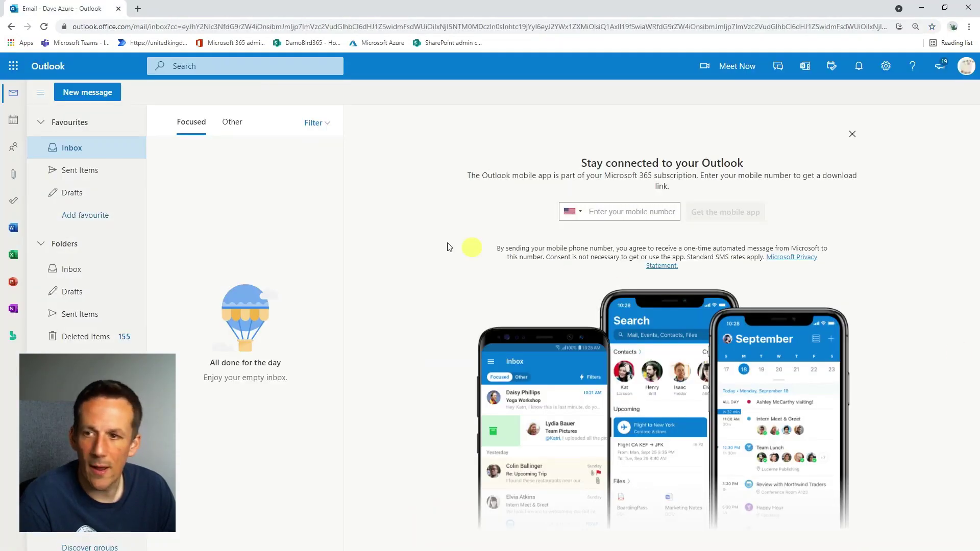
Email the watched mailbox with subject 'I like coconuts' and return to the flow.
{"action": "left_click", "coordinate": [88, 93]}
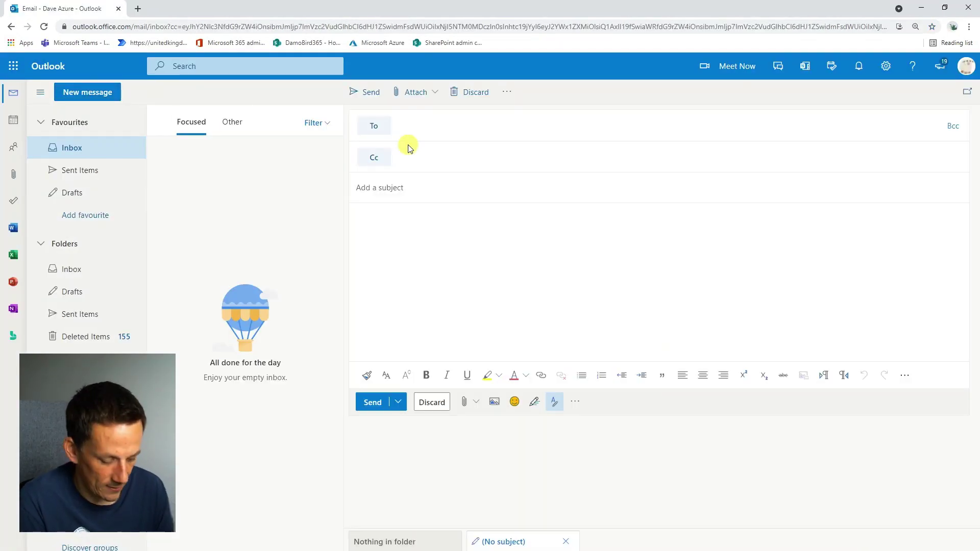
{"action": "type", "text": "damien"}
{"action": "left_click", "coordinate": [409, 146]}
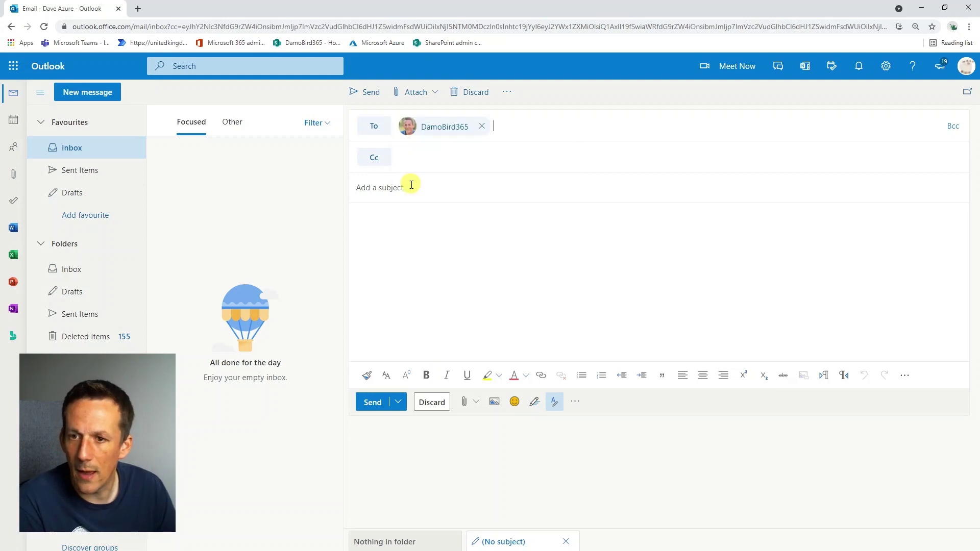
{"action": "left_click", "coordinate": [413, 188]}
{"action": "type", "text": "I lik"}
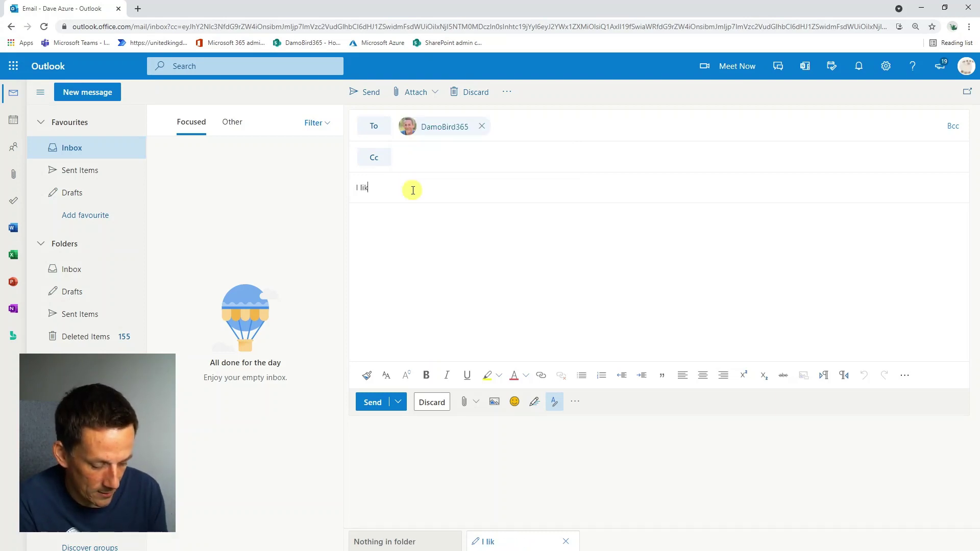
{"action": "type", "text": "e coconuts"}
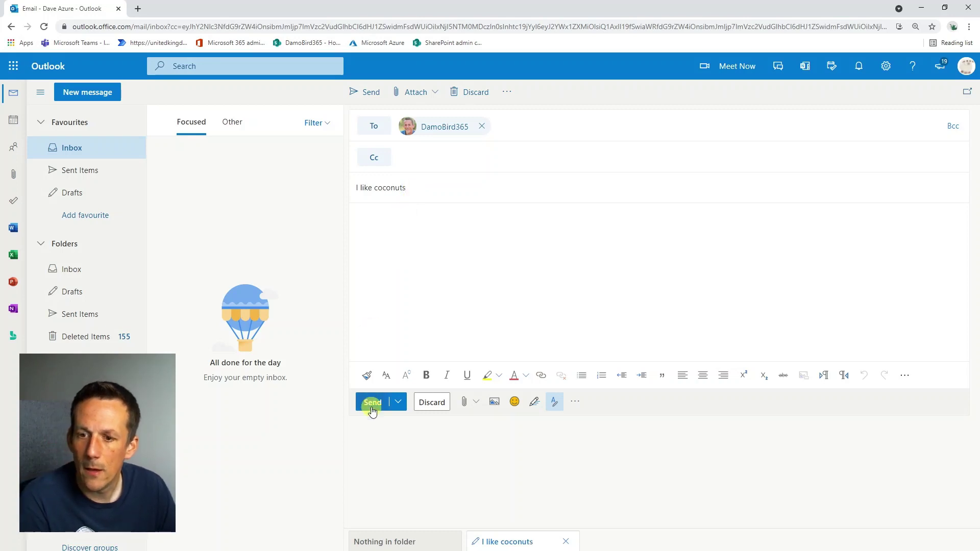
{"action": "left_click", "coordinate": [372, 403]}
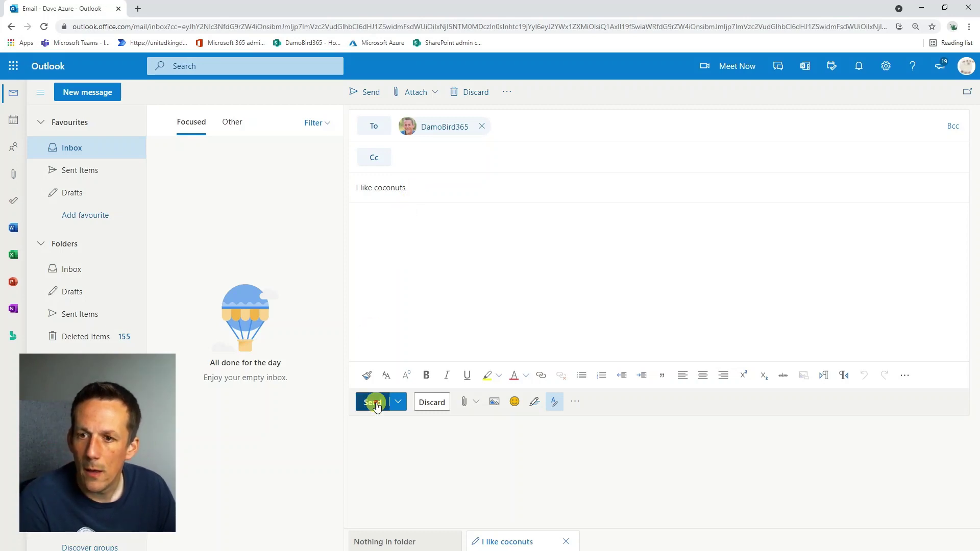
{"action": "left_click", "coordinate": [922, 8]}
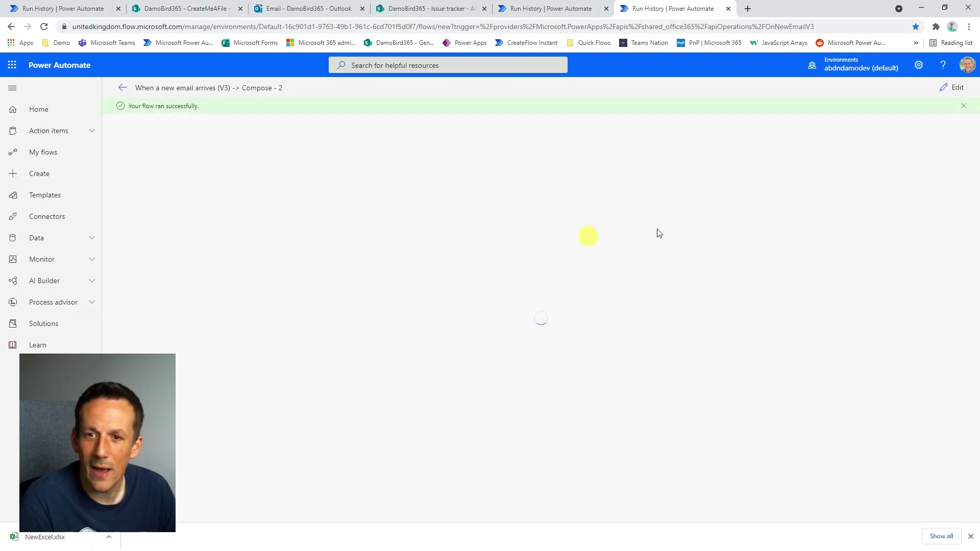
Expand the Compose and trigger run details and open the trigger's raw outputs.
{"action": "left_click", "coordinate": [504, 199]}
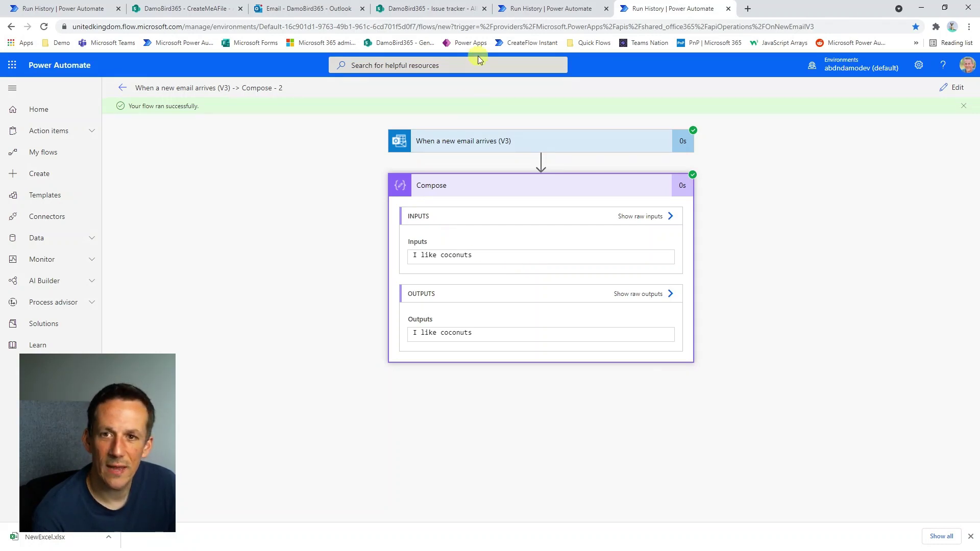
{"action": "left_click", "coordinate": [498, 148]}
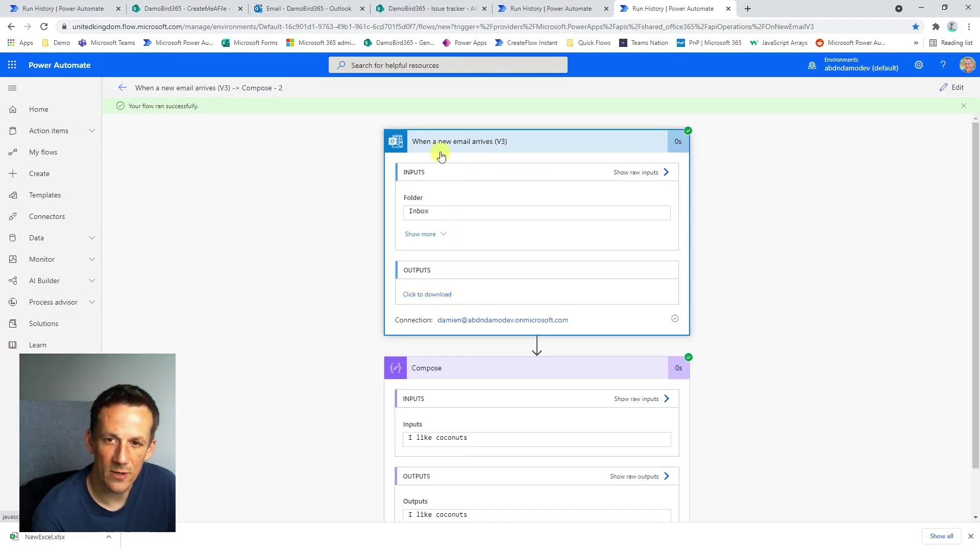
{"action": "left_click", "coordinate": [434, 295]}
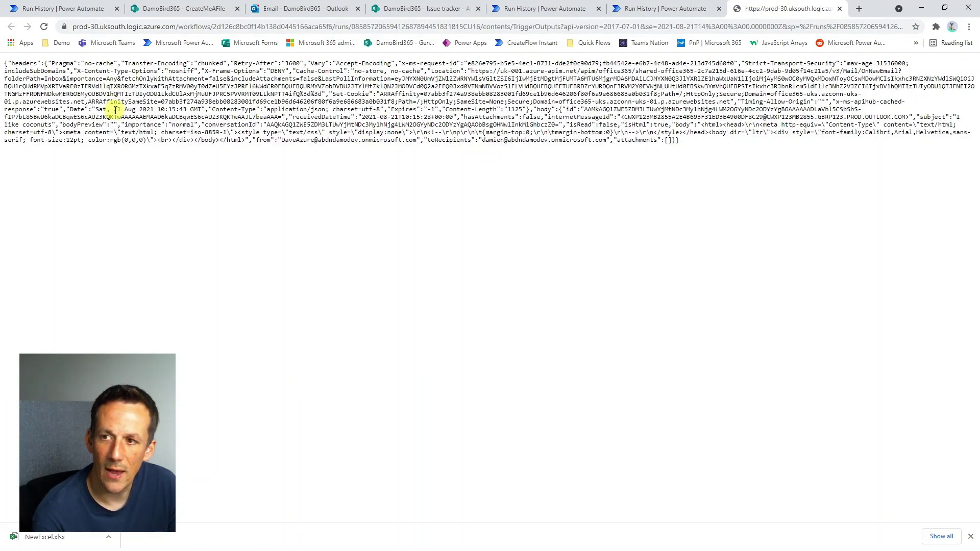